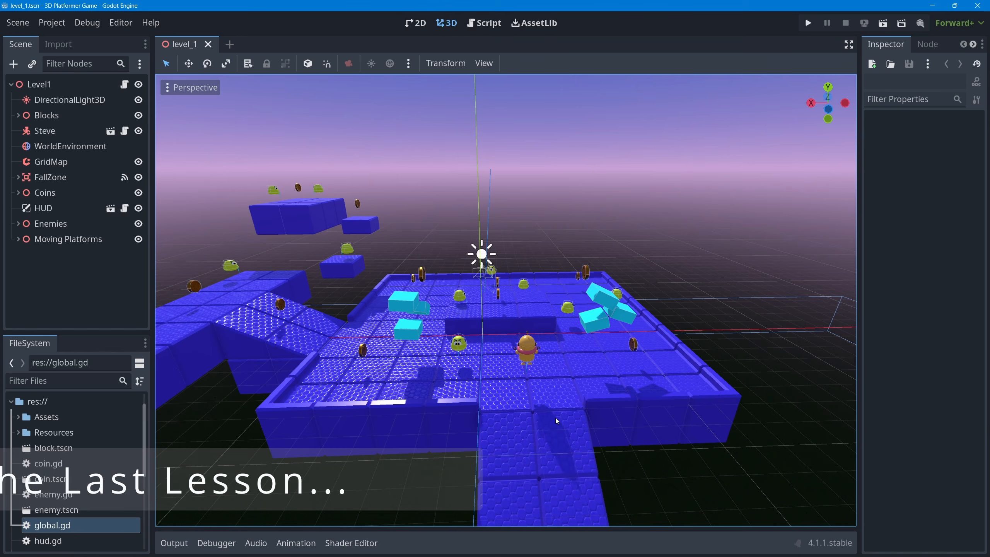
pyautogui.scroll(-3, 563, 411)
pyautogui.scroll(-4, 563, 410)
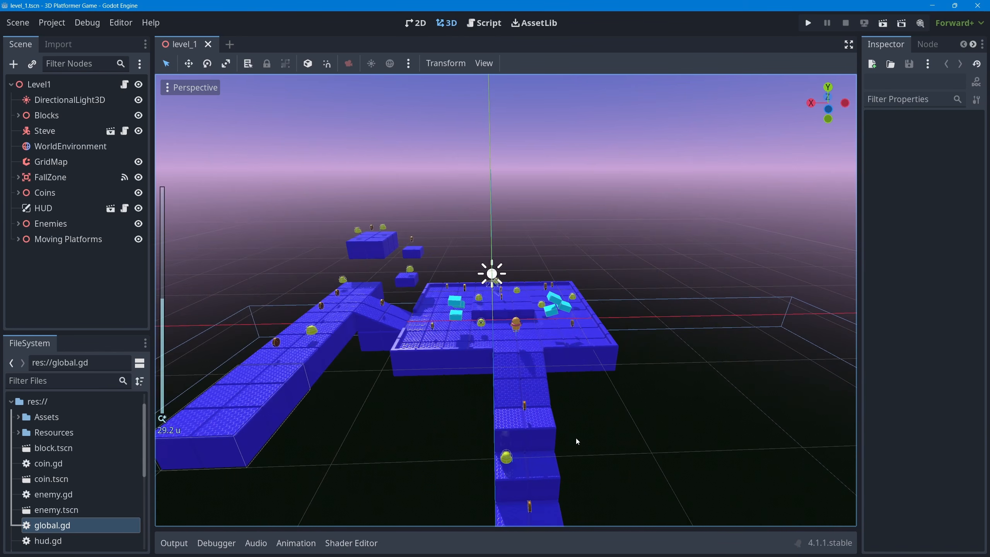
pyautogui.keyDown('shift'); pyautogui.moveTo(625, 420); pyautogui.dragTo(604, 406, button='middle'); pyautogui.keyUp('shift')
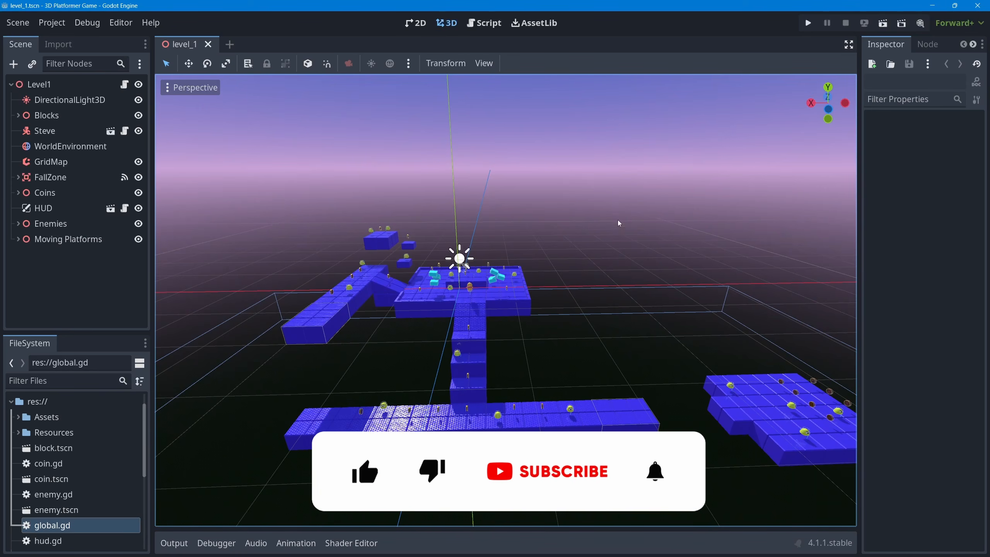
pyautogui.moveTo(755, 359)
pyautogui.keyDown('shift'); pyautogui.mouseDown(button='middle')
pyautogui.moveTo(652, 350)
pyautogui.moveTo(752, 347)
pyautogui.mouseUp(button='middle'); pyautogui.keyUp('shift')
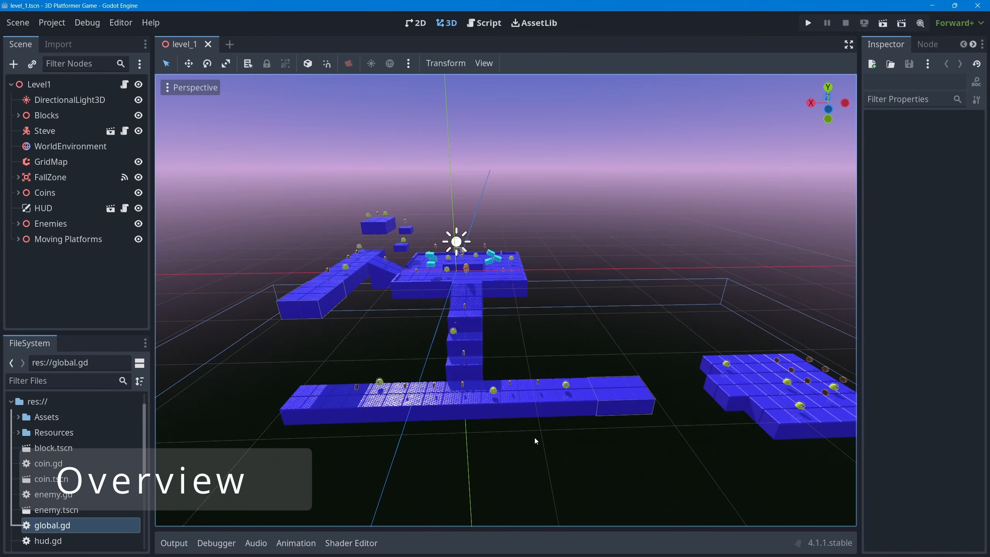
pyautogui.keyDown('shift'); pyautogui.moveTo(634, 351); pyautogui.dragTo(567, 408, button='middle'); pyautogui.keyUp('shift')
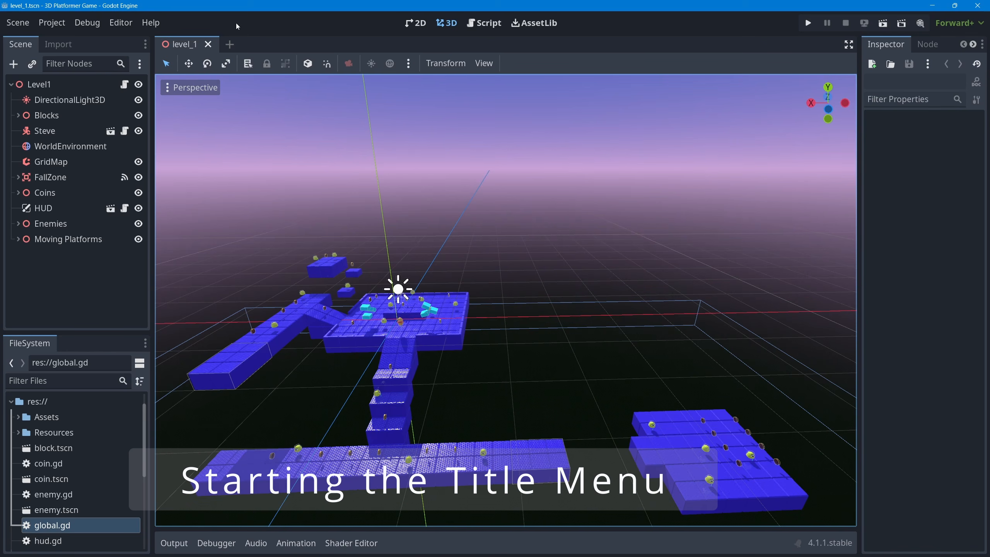
# Create a new empty scene and show it in the 2D workspace with the viewport frame in view
pyautogui.click(229, 44)
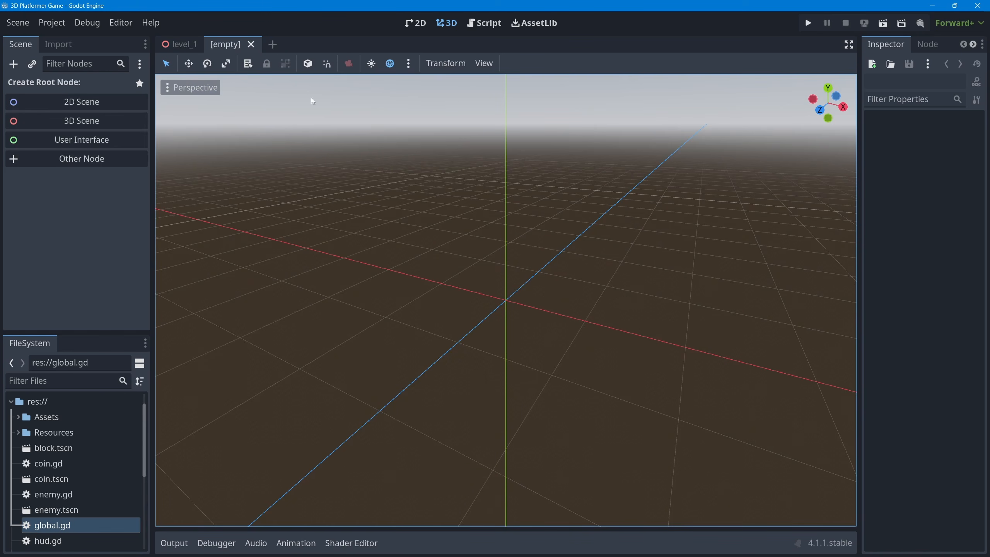
pyautogui.click(417, 24)
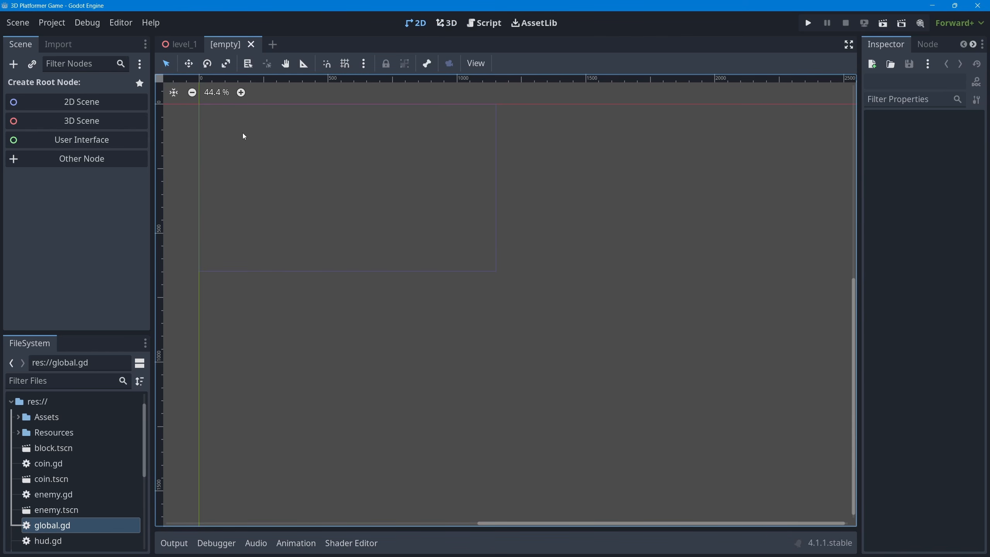
pyautogui.click(241, 93)
pyautogui.click(242, 93)
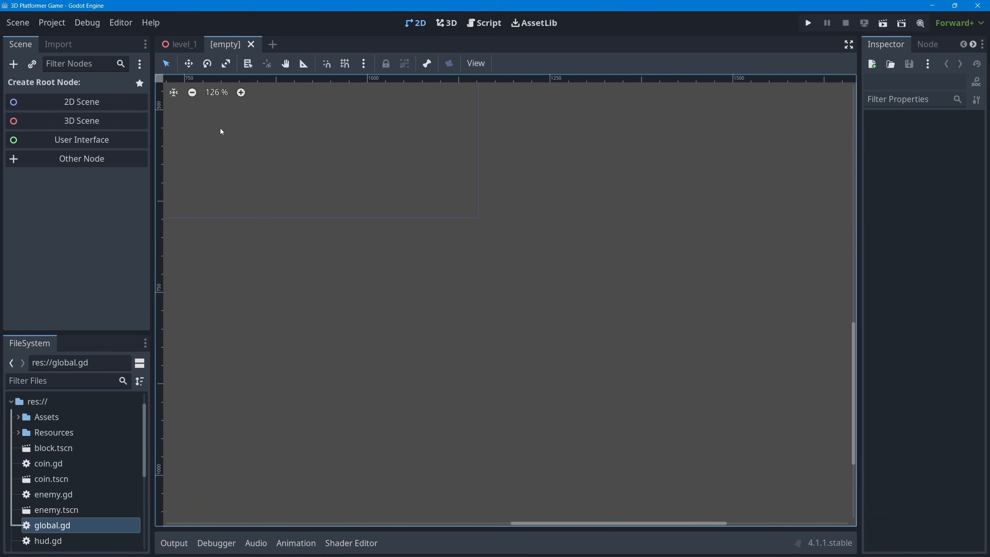
pyautogui.moveTo(221, 130); pyautogui.dragTo(597, 397, button='middle')
pyautogui.click(192, 93)
pyautogui.click(193, 93)
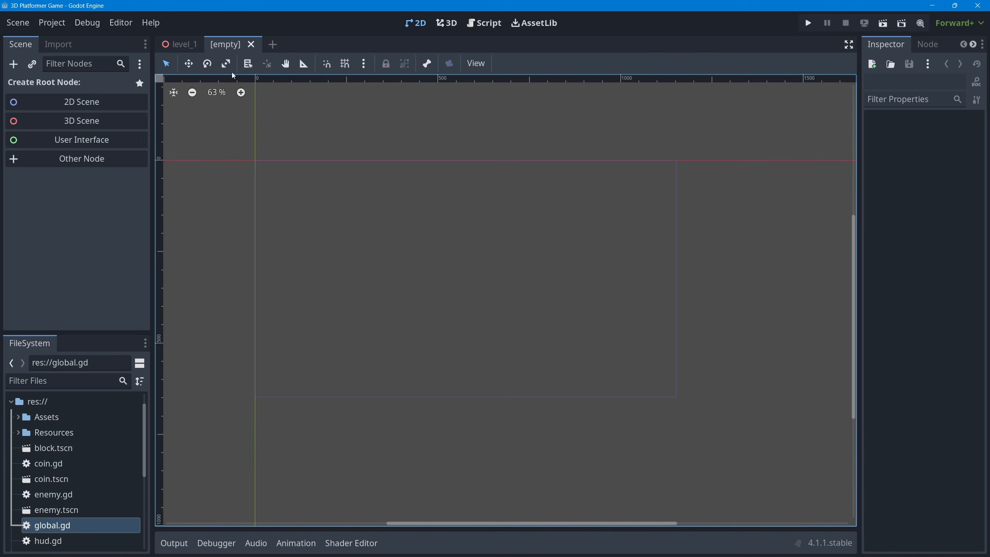
pyautogui.click(217, 94)
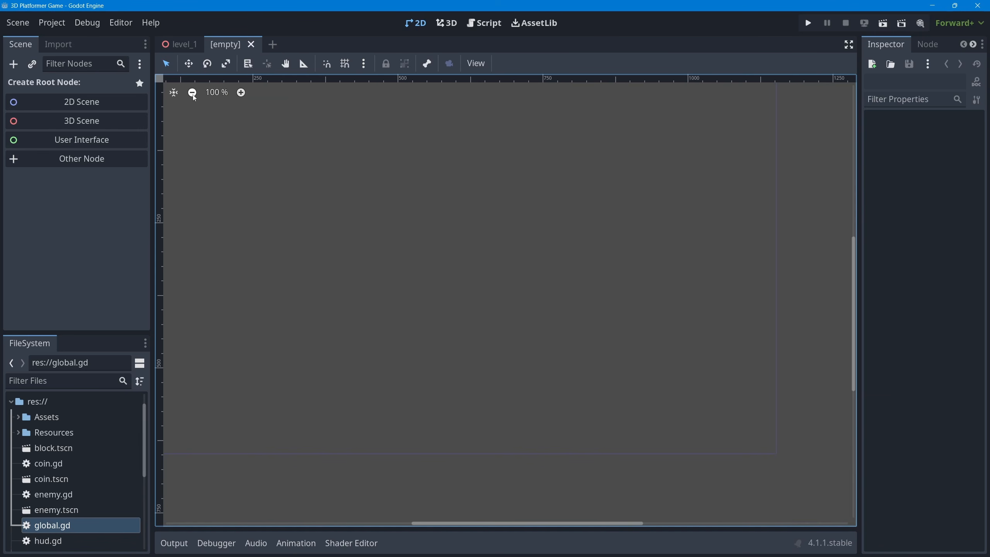
pyautogui.moveTo(298, 199); pyautogui.dragTo(361, 237, button='middle')
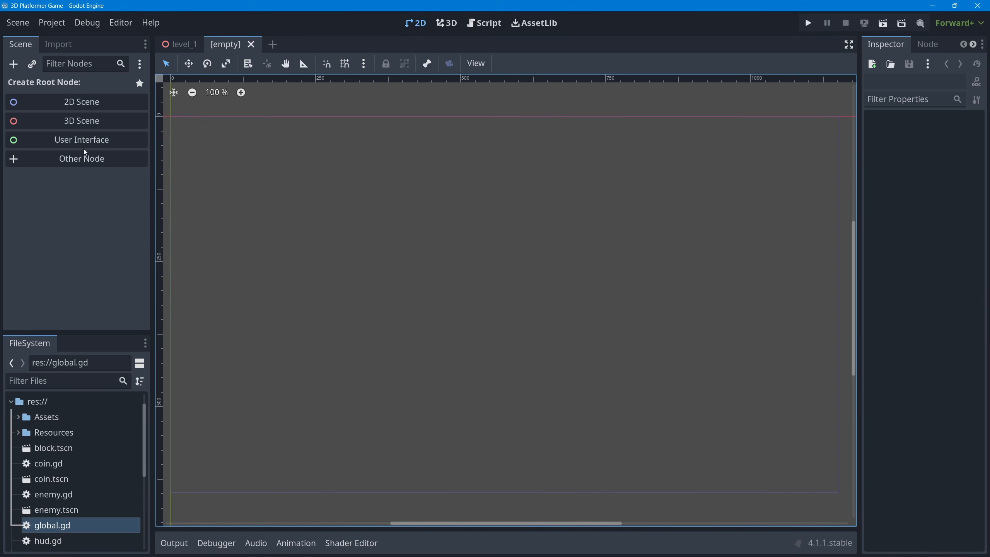
pyautogui.click(16, 66)
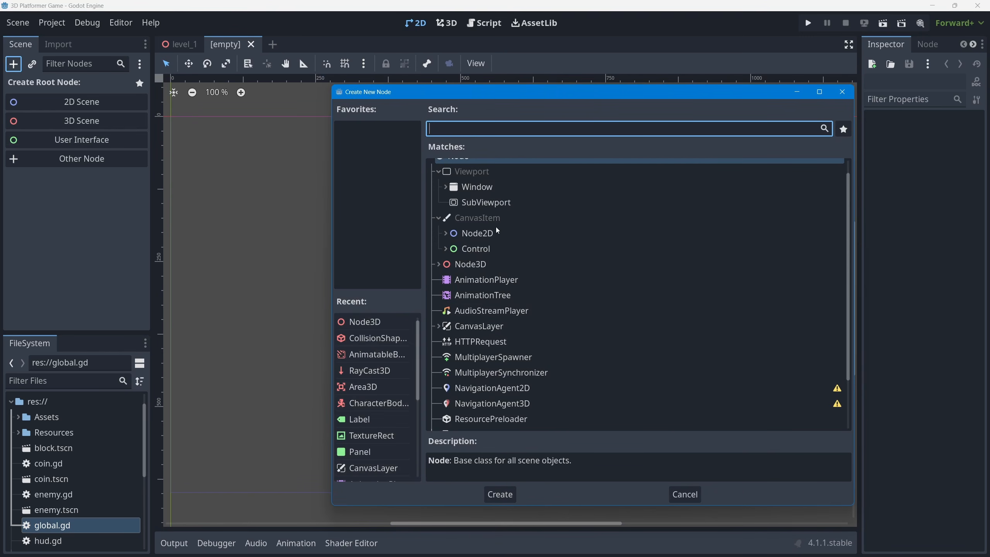
pyautogui.click(471, 250)
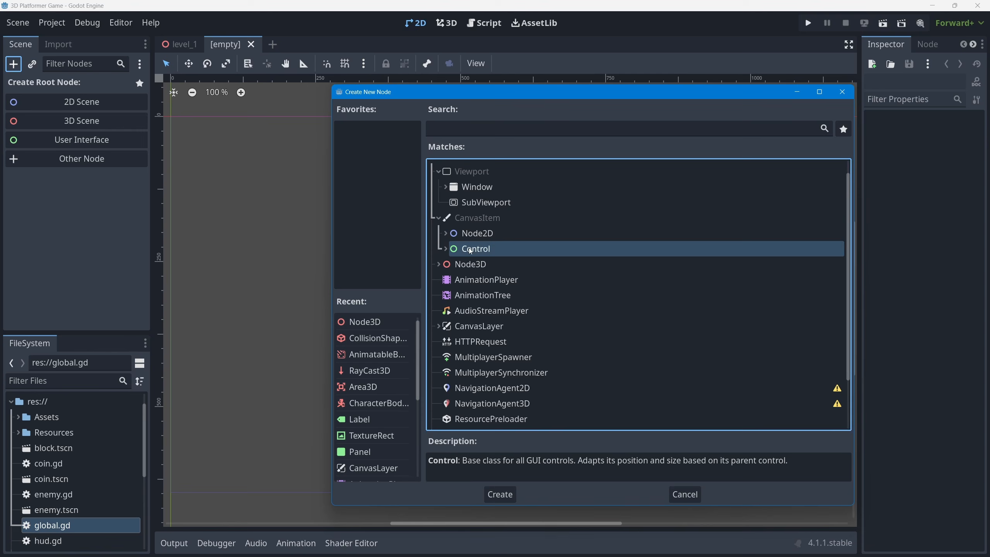
pyautogui.click(447, 252)
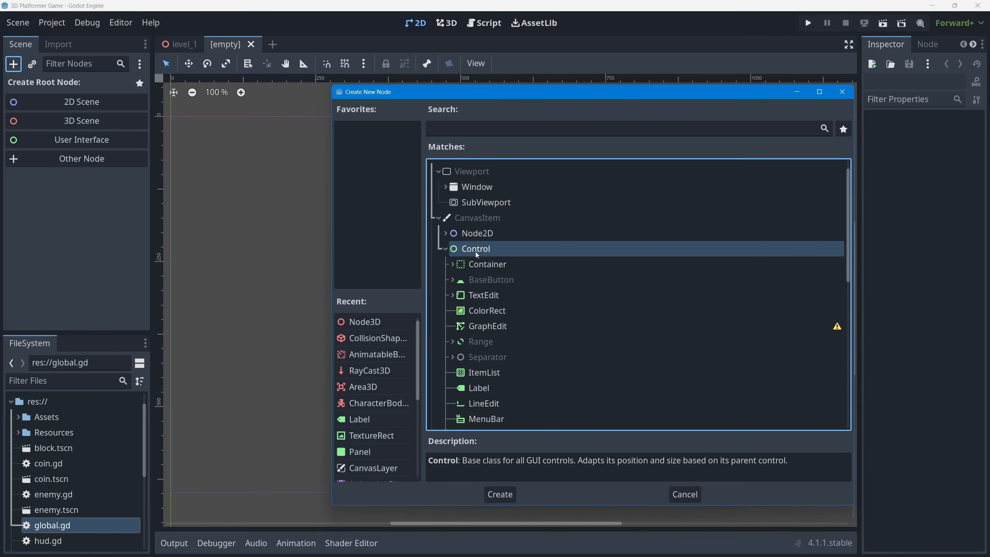
pyautogui.click(679, 494)
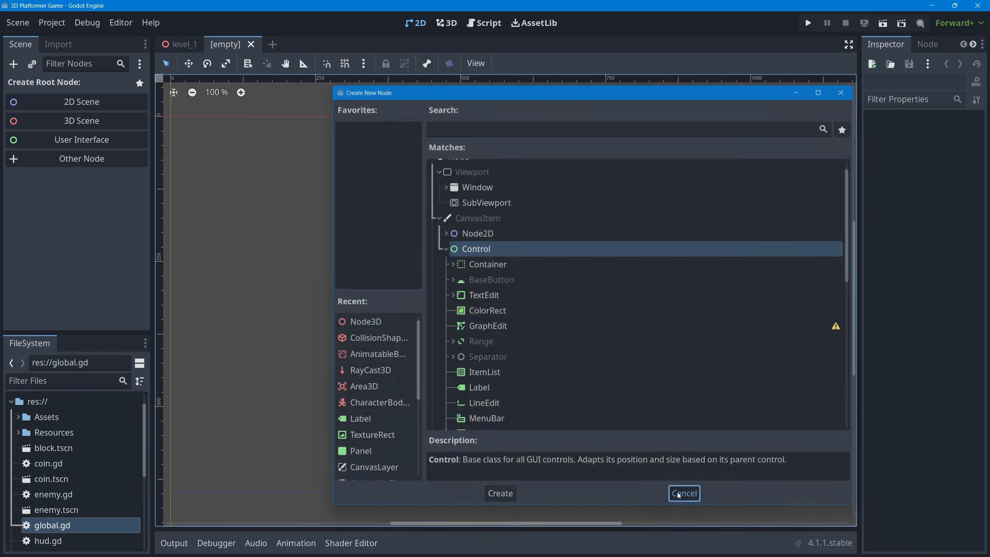
# Create a User Interface root node for the new scene and rename it MenuTitle
pyautogui.click(100, 142)
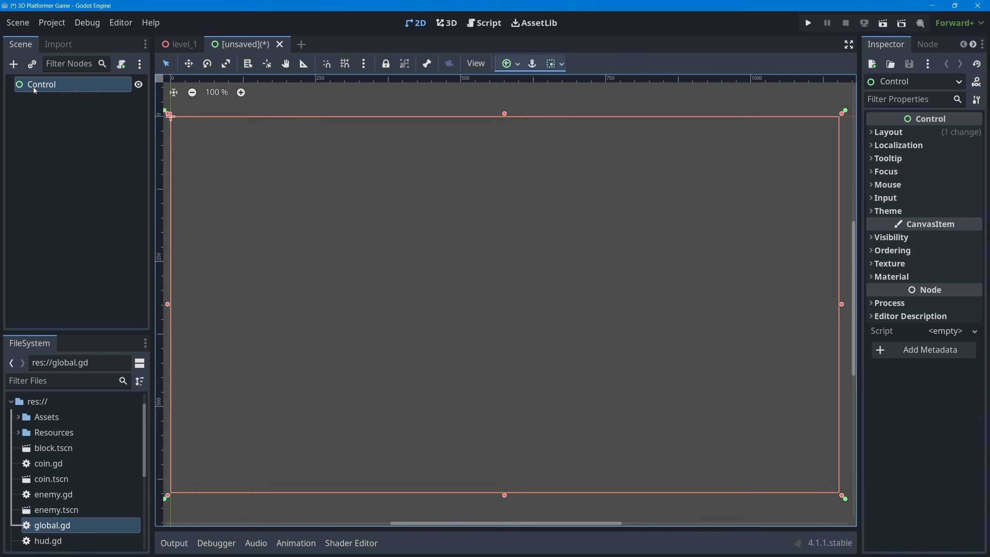
pyautogui.doubleClick(65, 89)
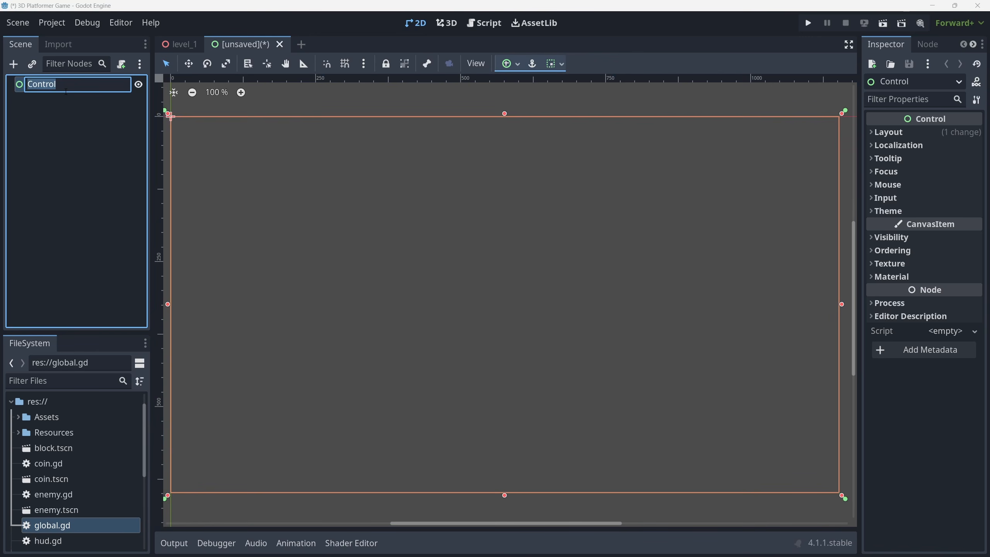
pyautogui.write('MenuTitle')
pyautogui.press('Return')
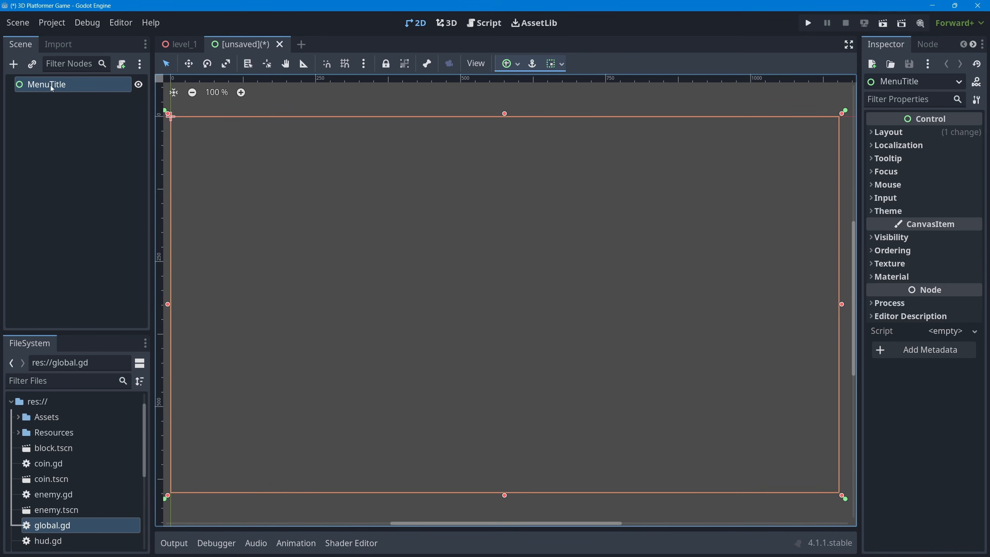
# Add a ColorRect node as a child of MenuTitle
pyautogui.click(13, 64)
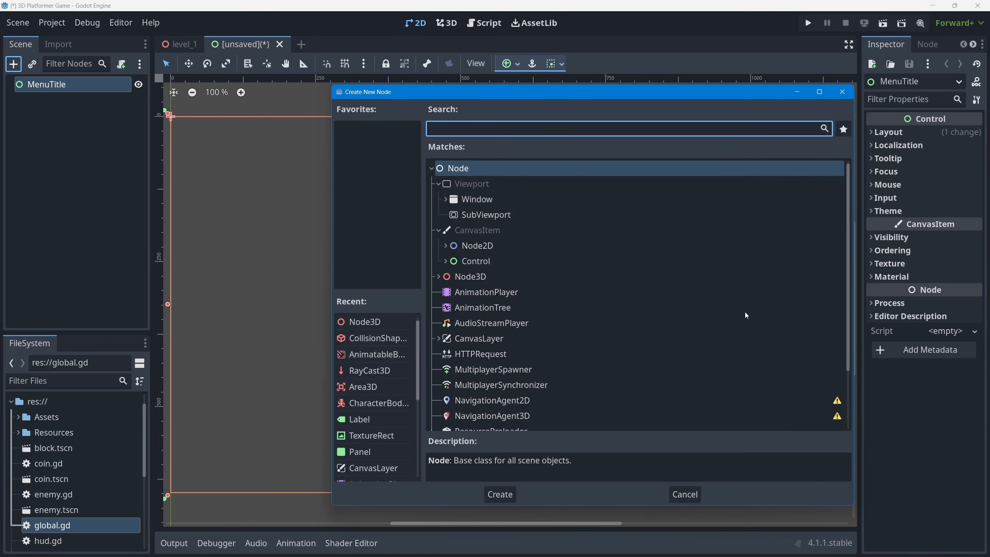
pyautogui.click(450, 262)
pyautogui.click(446, 263)
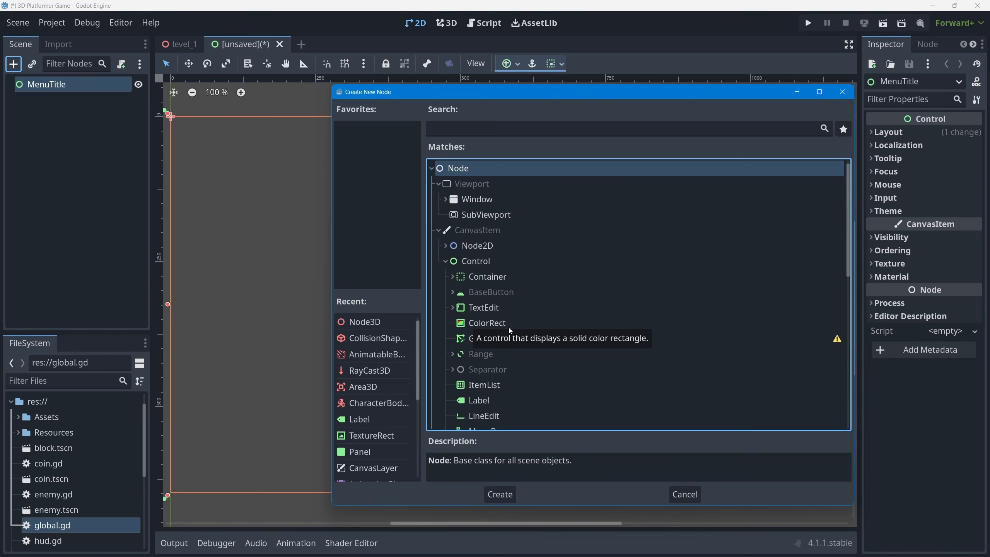
pyautogui.doubleClick(470, 322)
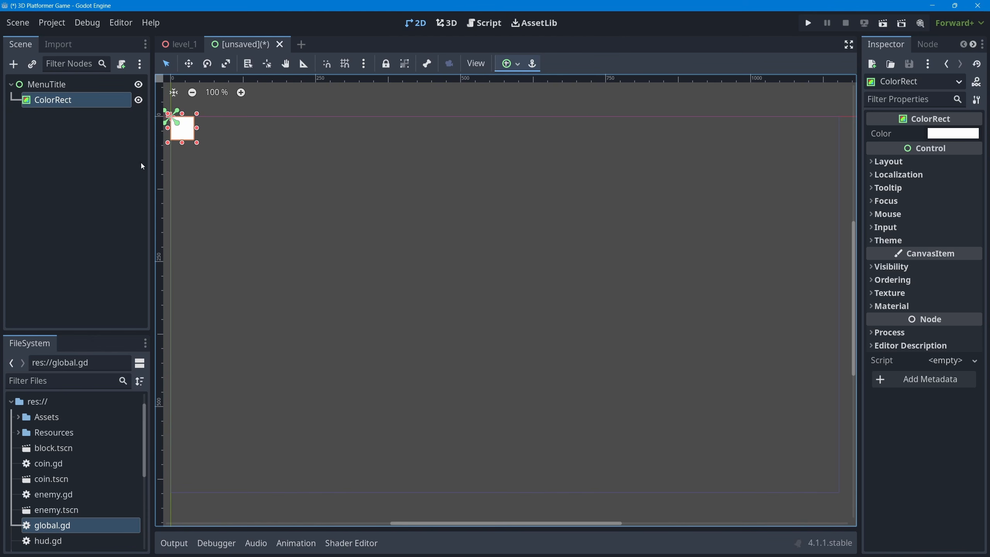
# Enlarge and reposition the ColorRect so it covers the whole viewport frame with a slight overhang on every side
pyautogui.moveTo(250, 179); pyautogui.dragTo(356, 218, button='middle')
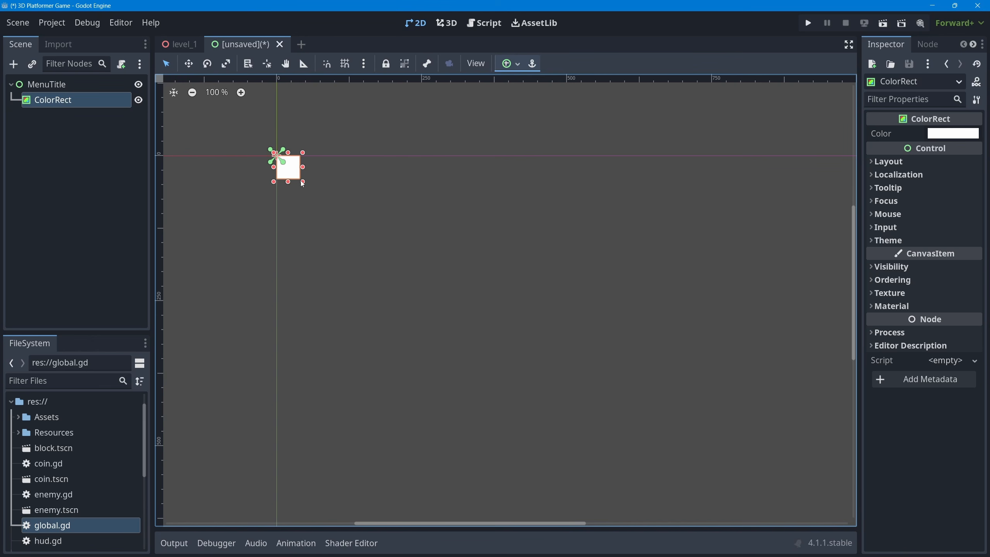
pyautogui.moveTo(303, 182); pyautogui.dragTo(852, 504)
pyautogui.scroll(-4, 619, 301)
pyautogui.moveTo(655, 327); pyautogui.dragTo(531, 272, button='middle')
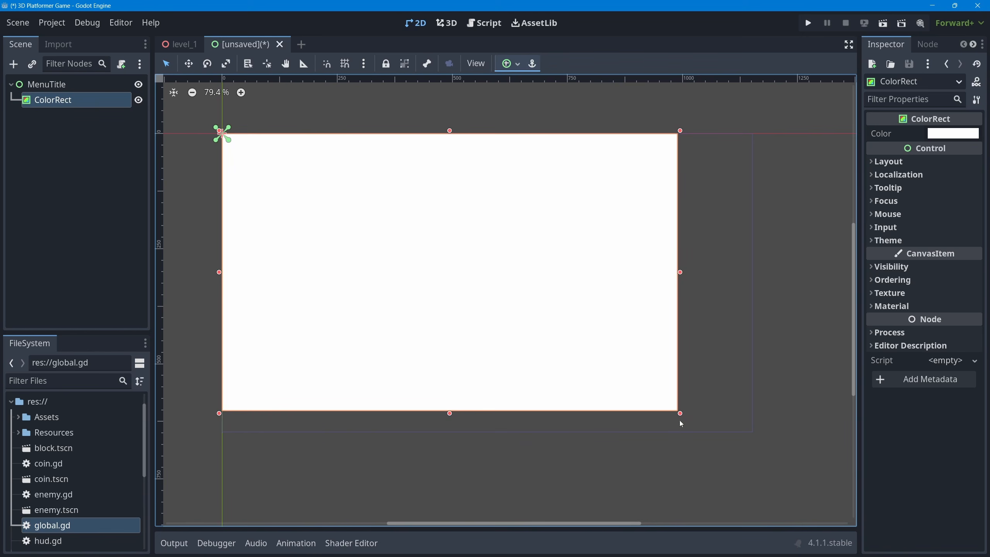
pyautogui.moveTo(681, 414); pyautogui.dragTo(764, 442)
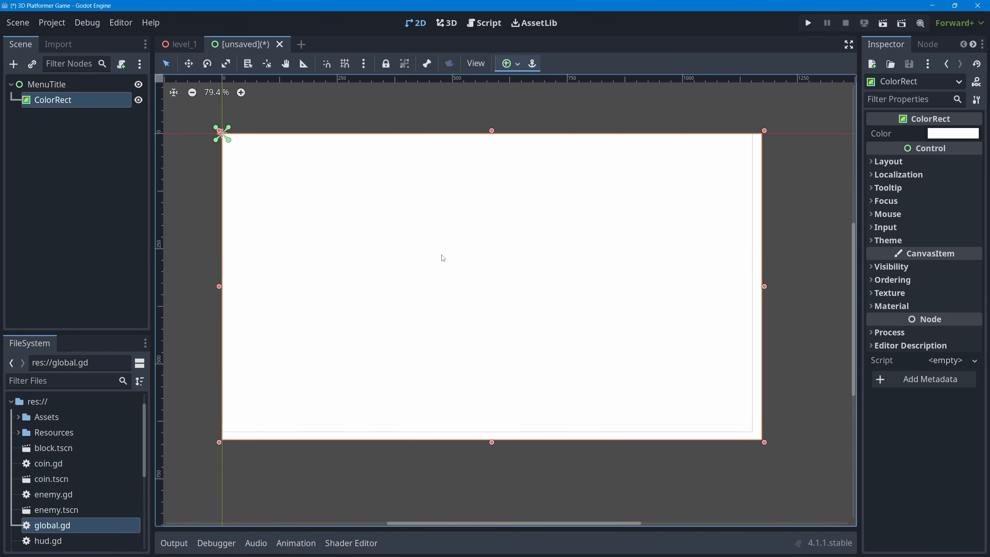
pyautogui.moveTo(443, 258); pyautogui.dragTo(435, 253)
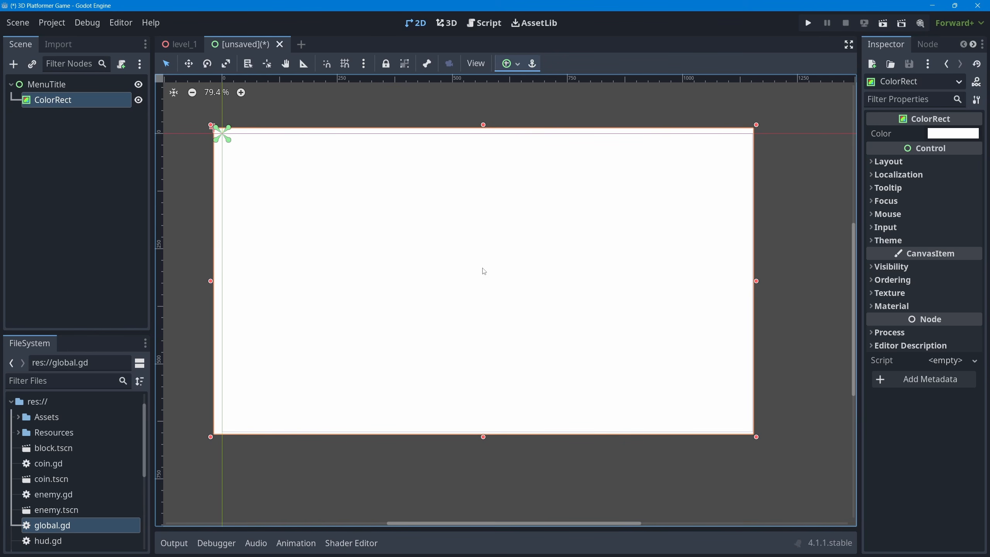
pyautogui.moveTo(757, 437); pyautogui.dragTo(761, 441)
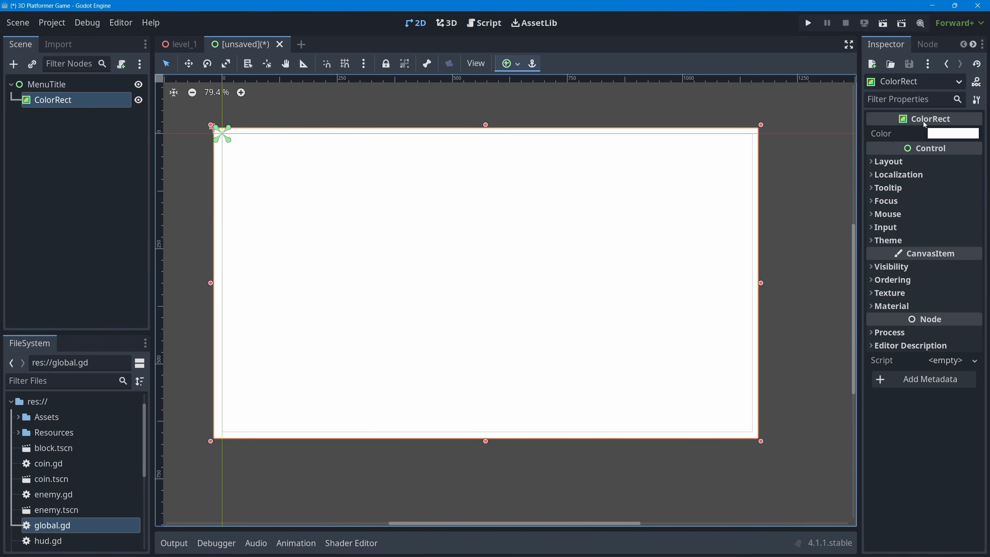
# Set the ColorRect's colour in HSV to a very dark indigo with hue 257 and saturation 96
pyautogui.click(956, 135)
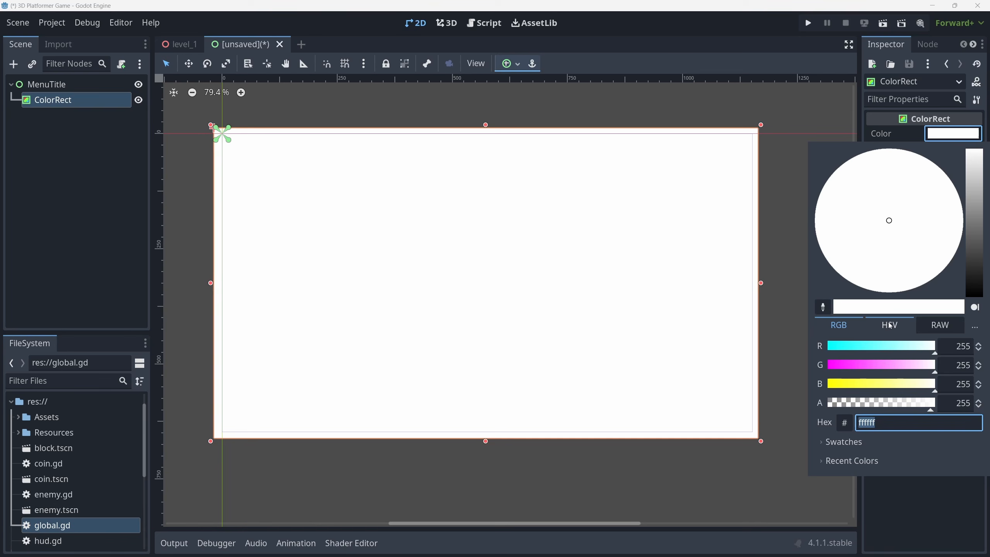
pyautogui.click(899, 331)
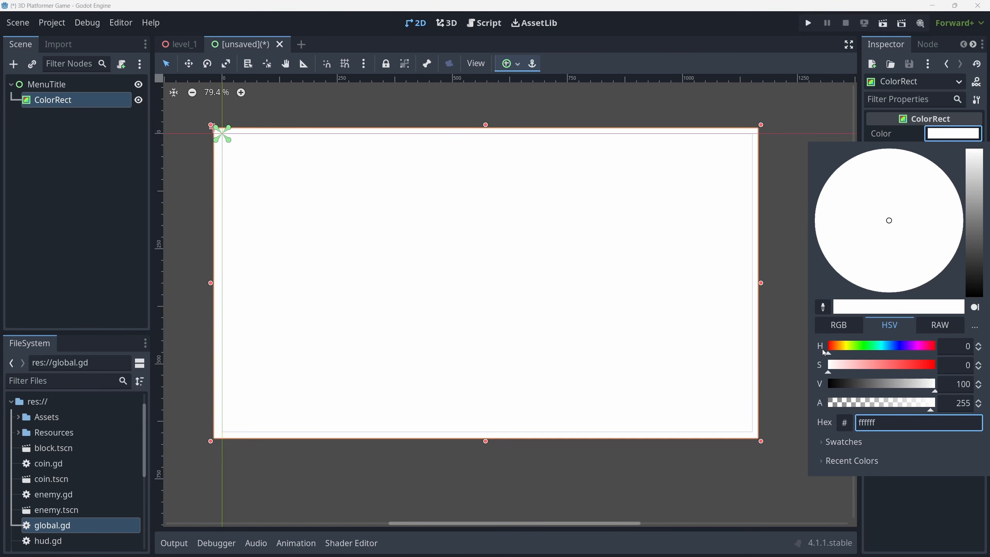
pyautogui.click(904, 346)
pyautogui.click(917, 366)
pyautogui.moveTo(916, 365); pyautogui.dragTo(879, 383)
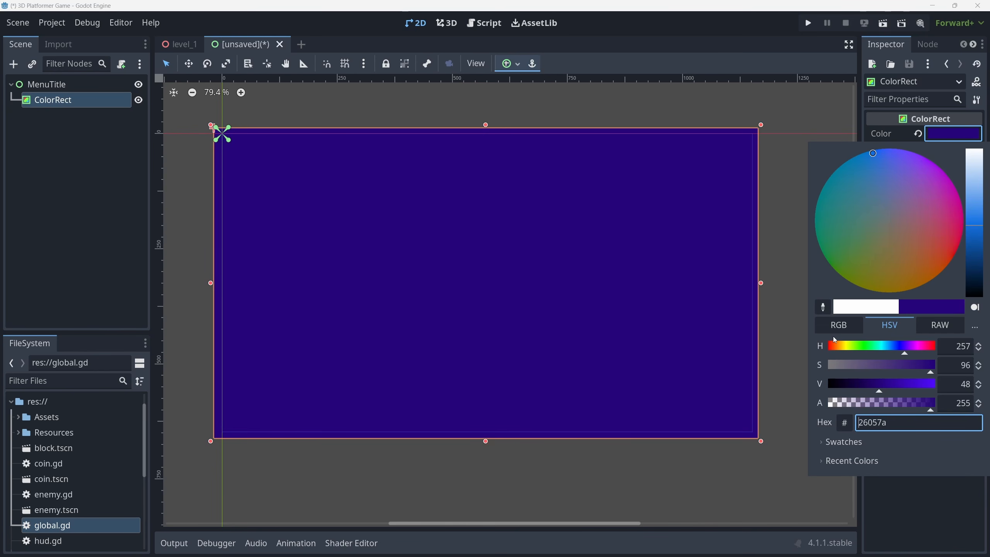
pyautogui.moveTo(887, 386); pyautogui.dragTo(868, 388)
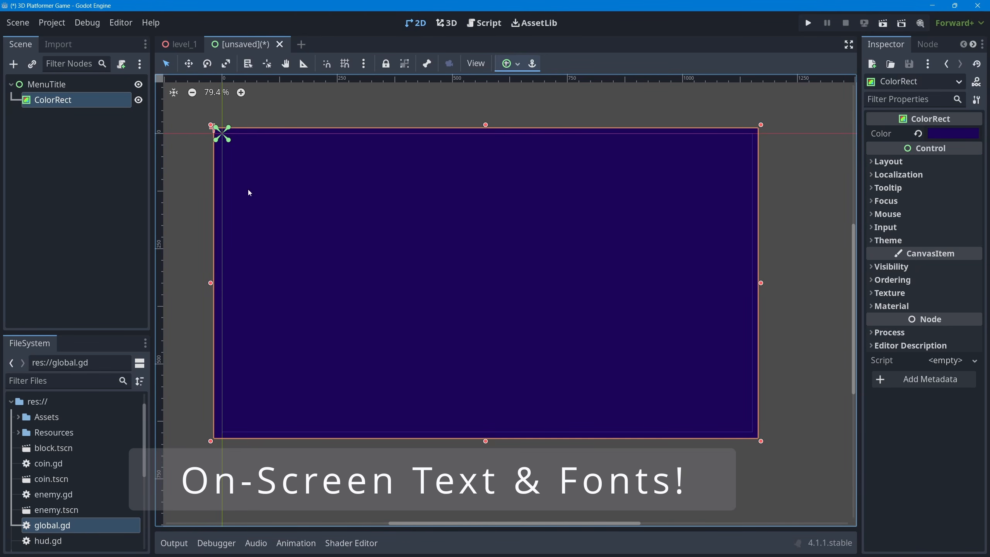
# Add a Label node as a child of MenuTitle and stretch it from the frame's origin to about 900 by 205 px
pyautogui.click(36, 86)
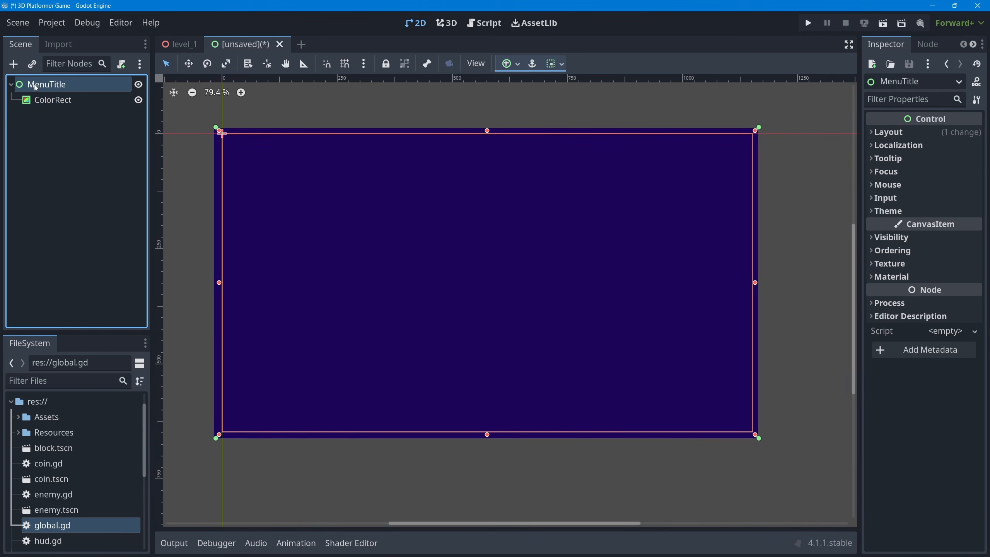
pyautogui.click(13, 64)
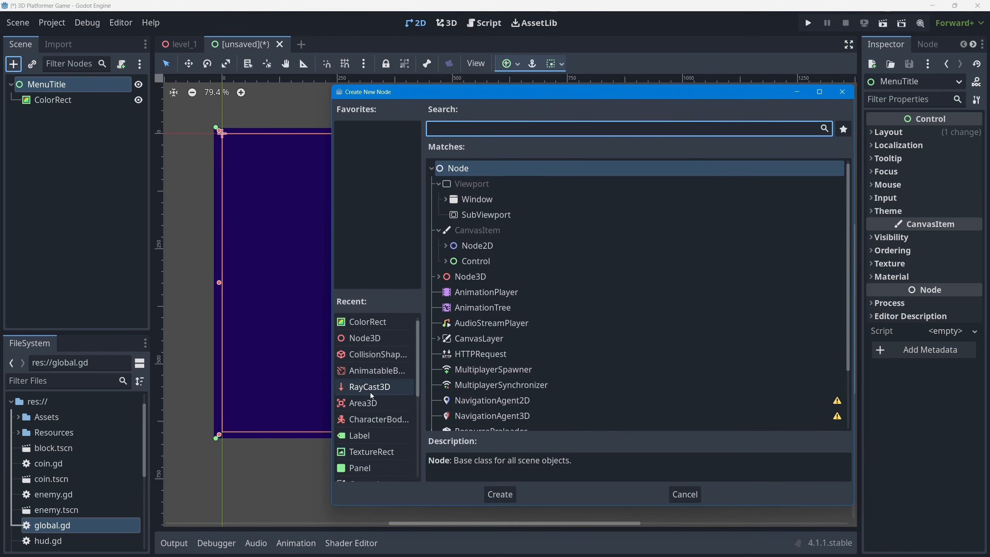
pyautogui.click(356, 436)
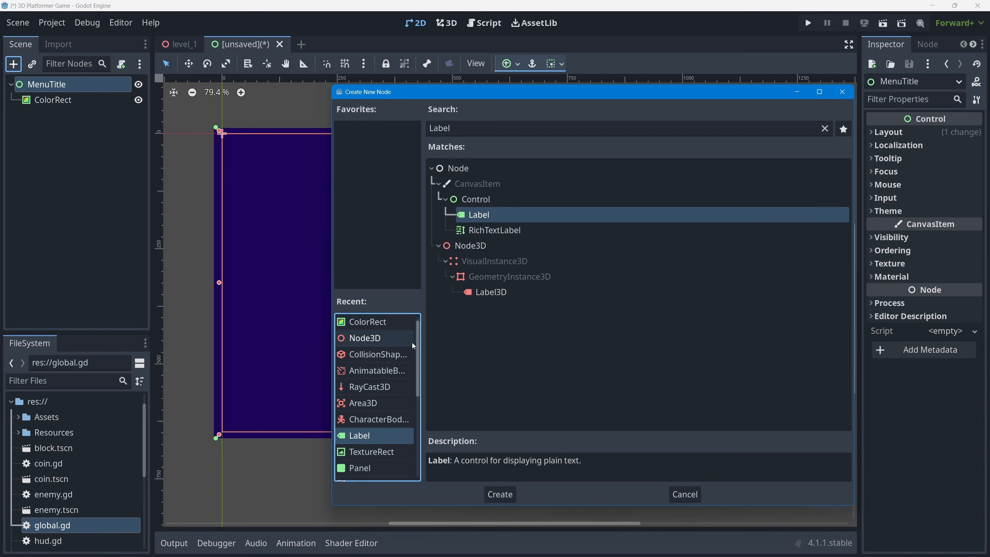
pyautogui.scroll(-1, 415, 343)
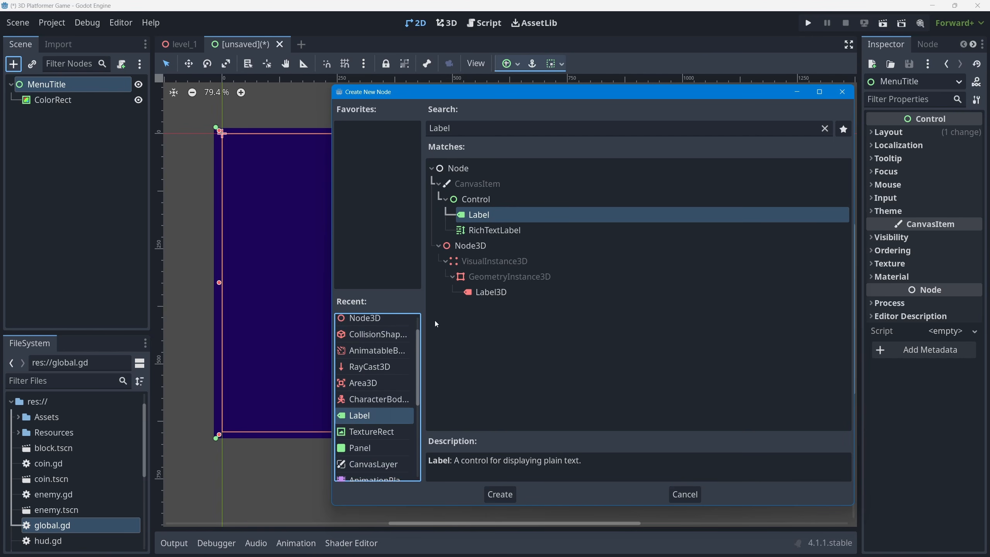
pyautogui.doubleClick(459, 216)
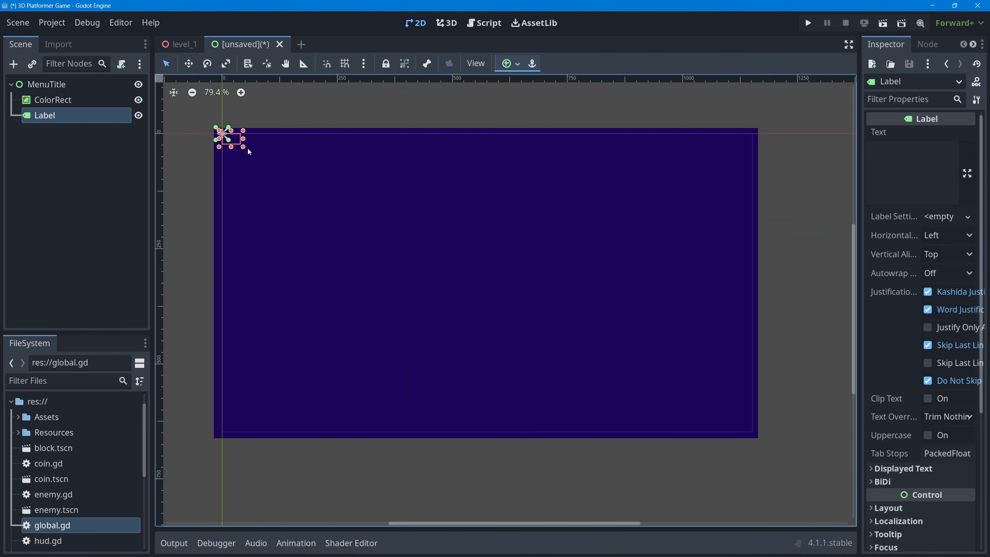
pyautogui.moveTo(244, 147); pyautogui.dragTo(642, 232)
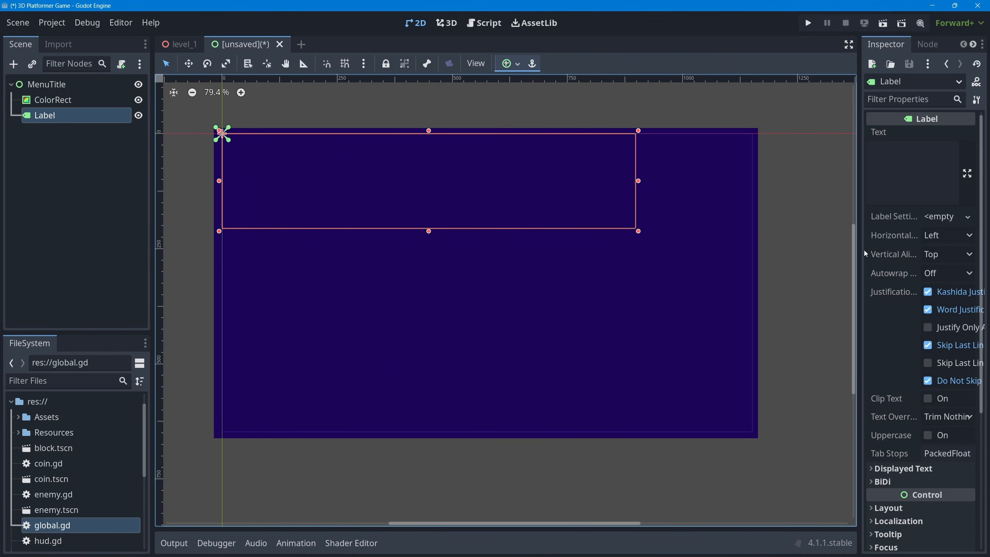
# Set the Label's text to "3D PLATFORMER GAME!"
pyautogui.click(902, 168)
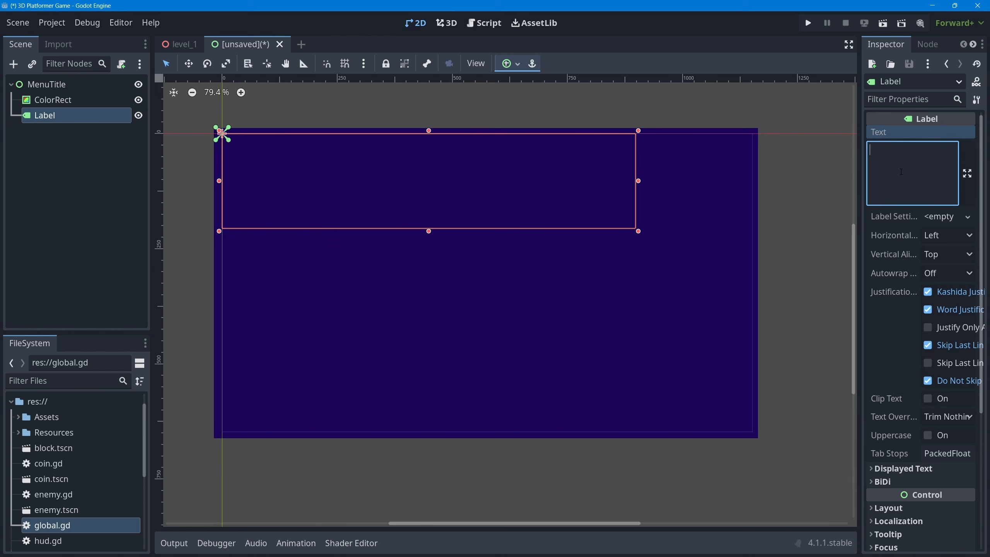
pyautogui.write('3D PLATFOR')
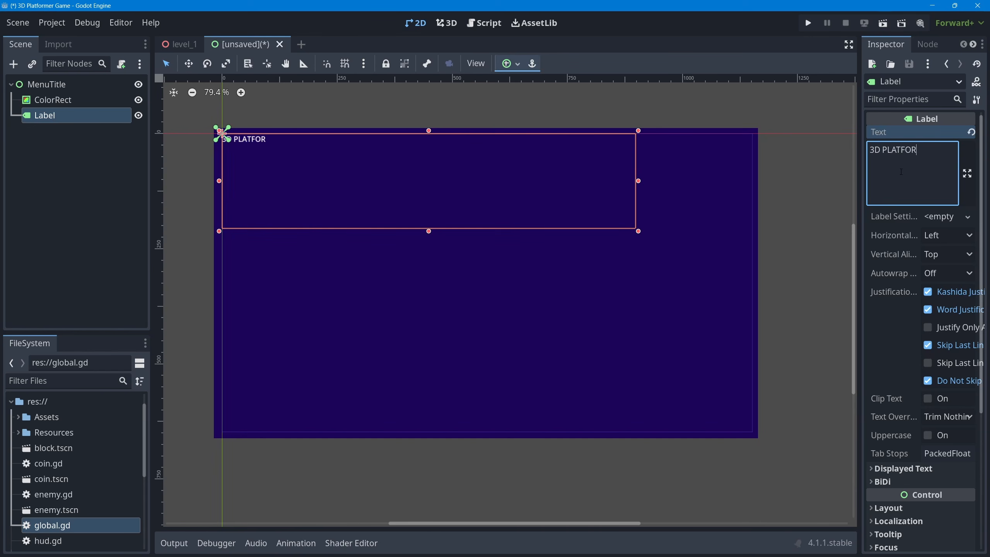
pyautogui.write('MER GAME!')
# Switch to the browser and look at the Google Fonts, Font Library and KiriFont pages as sources for a title font
pyautogui.click(932, 6)
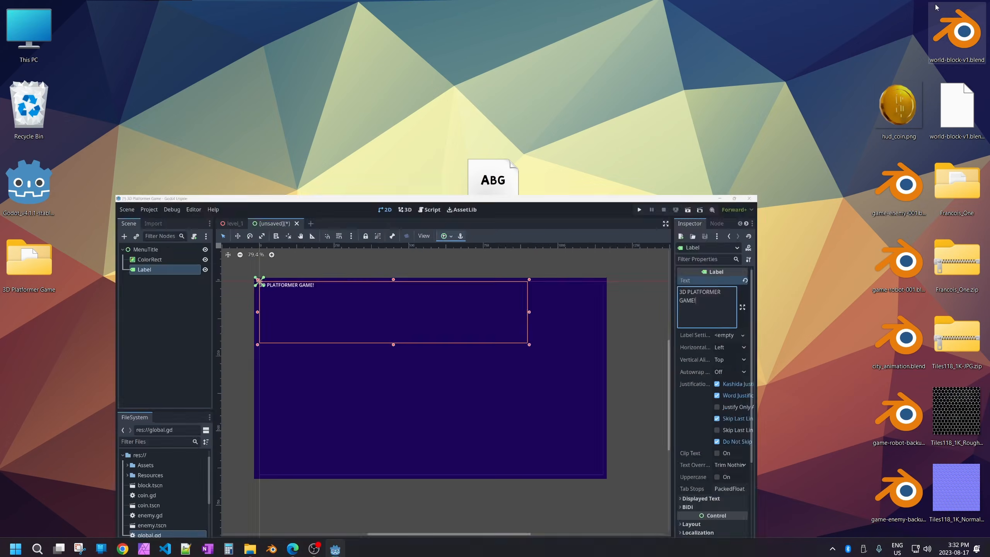
pyautogui.click(293, 545)
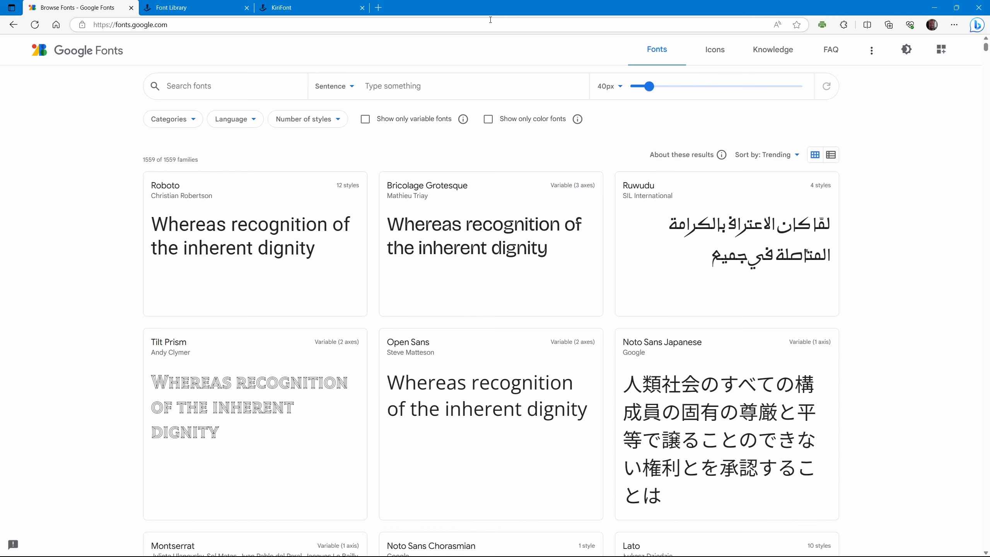
pyautogui.click(188, 4)
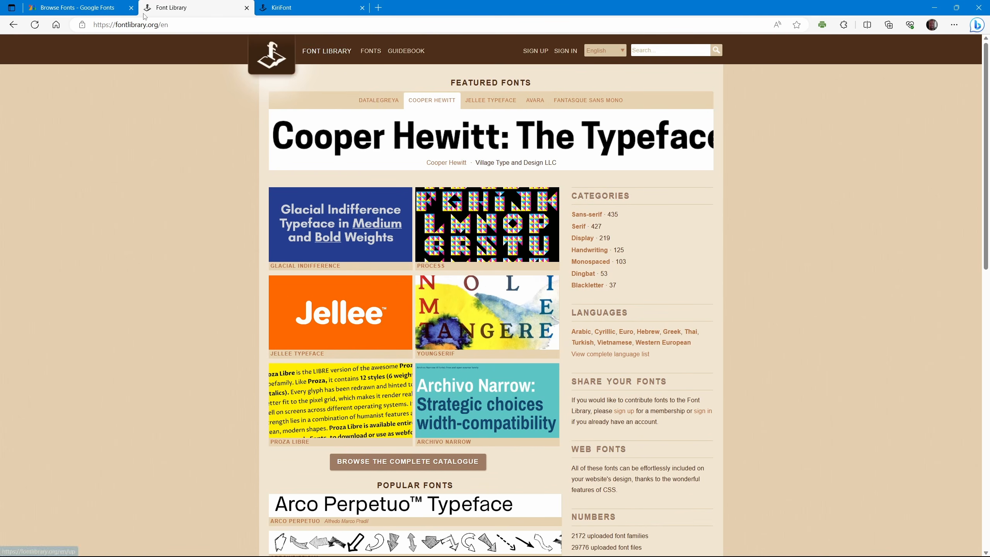
pyautogui.moveTo(75, 4)
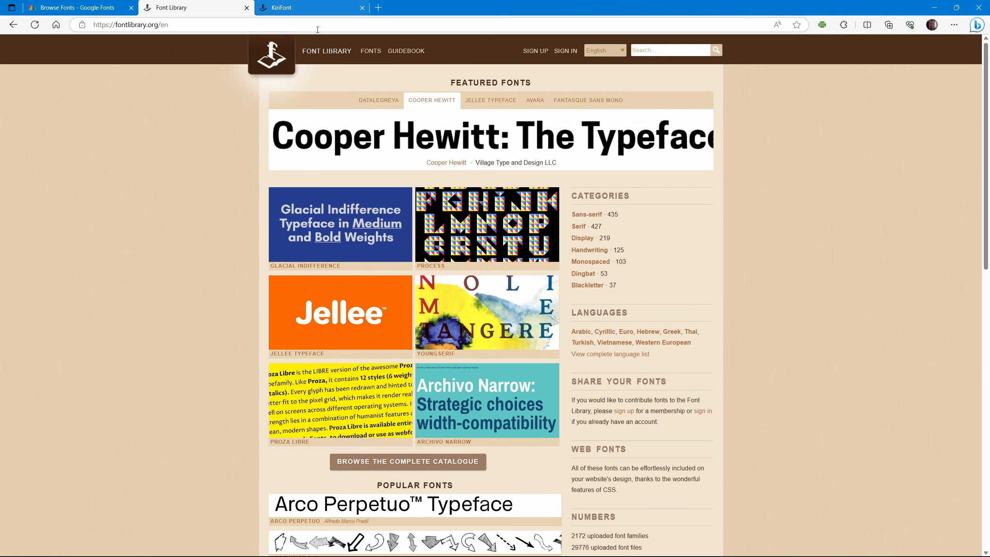
pyautogui.click(293, 10)
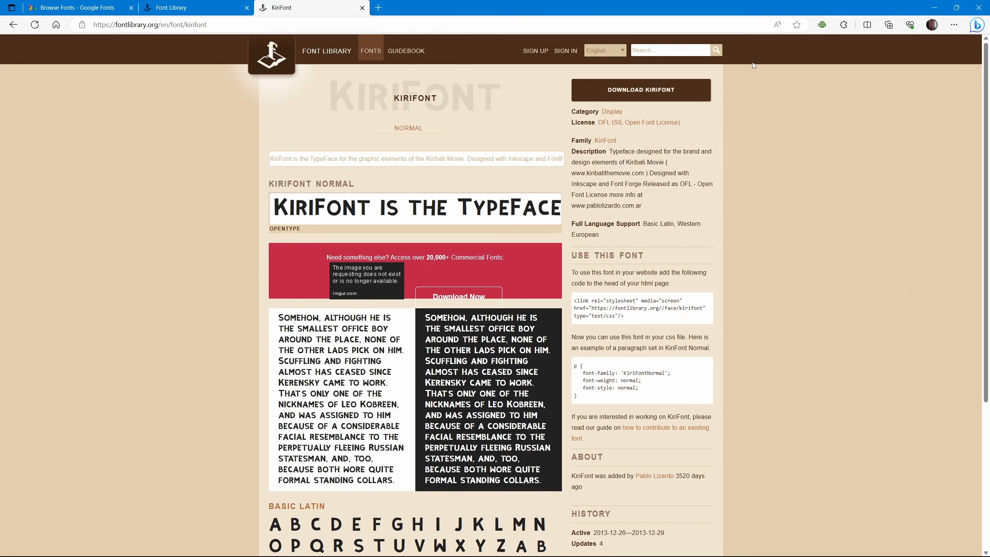
pyautogui.click(935, 8)
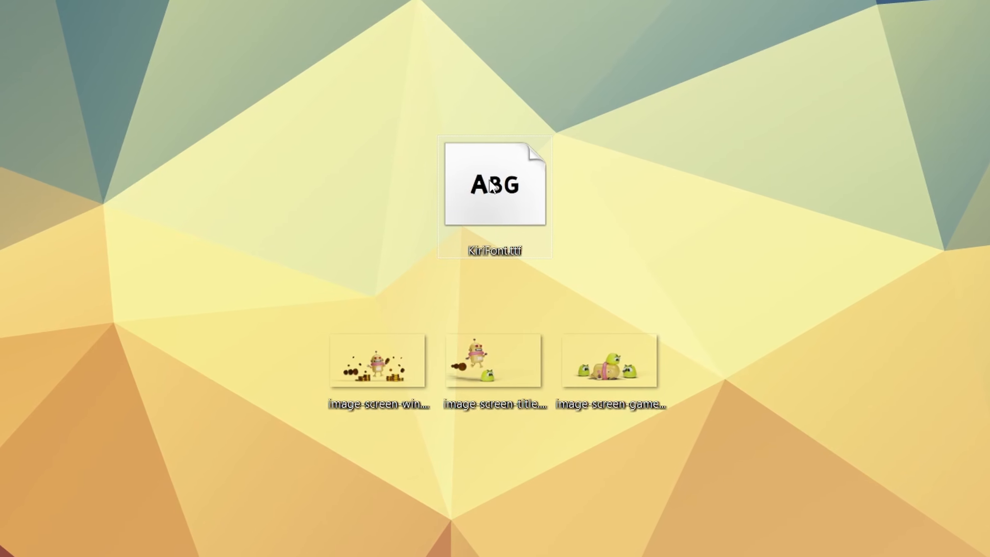
# Copy KiriFont.ttf from the desktop into the Assets > Fonts folder of the 3D Platformer Game project
pyautogui.rightClick(512, 206)
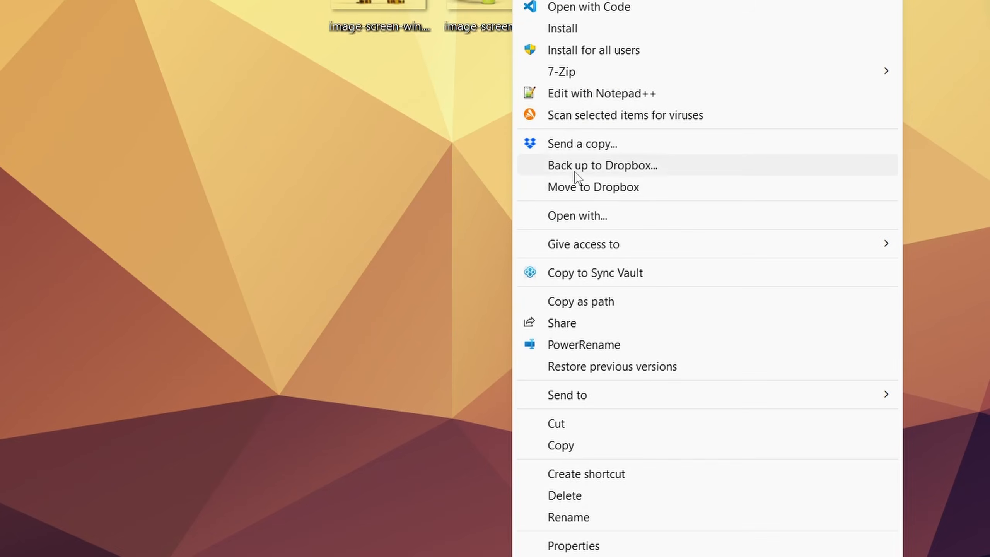
pyautogui.click(591, 448)
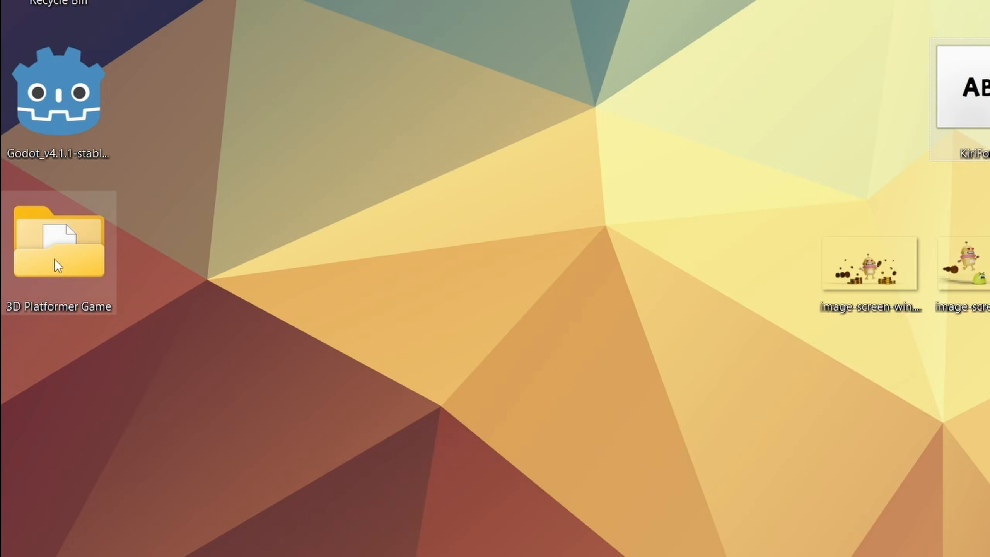
pyautogui.doubleClick(54, 260)
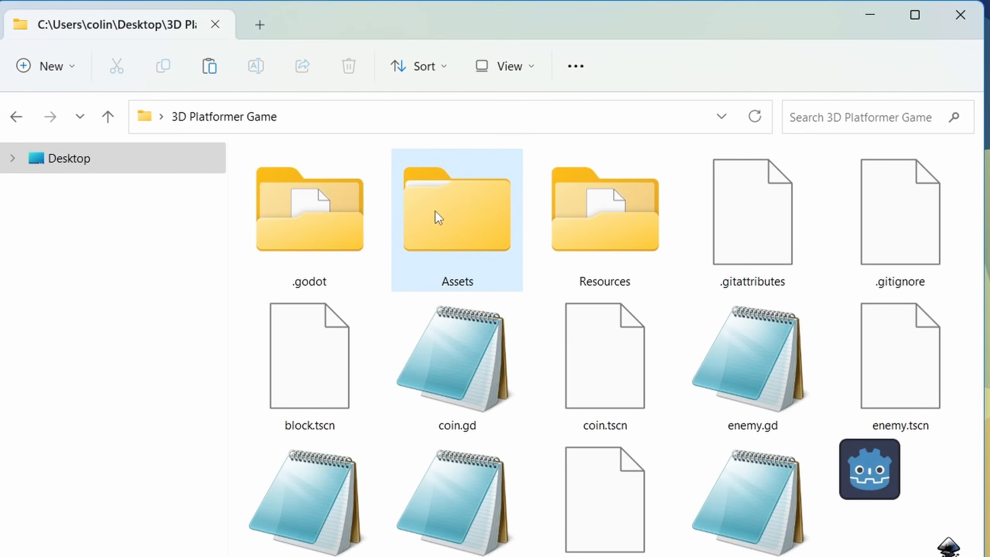
pyautogui.doubleClick(518, 163)
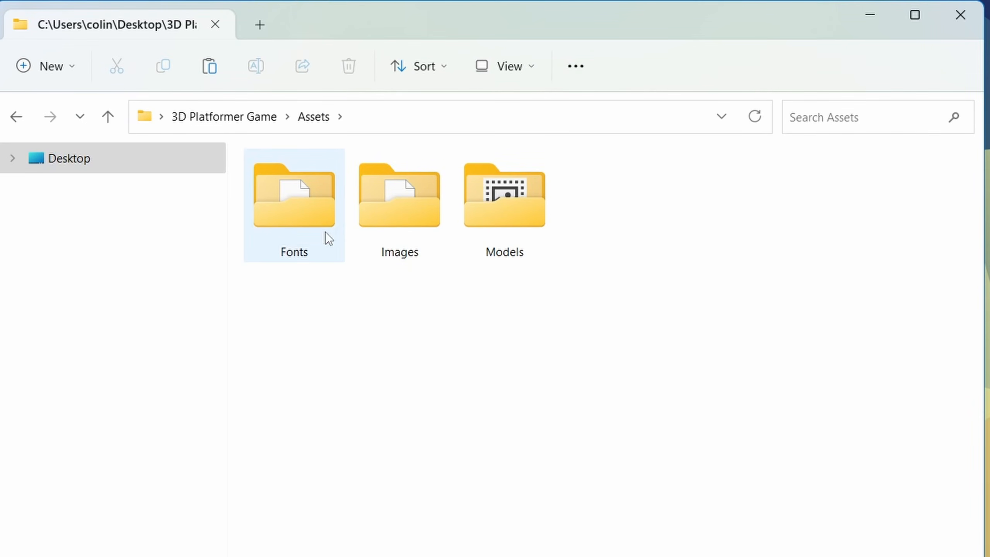
pyautogui.doubleClick(308, 205)
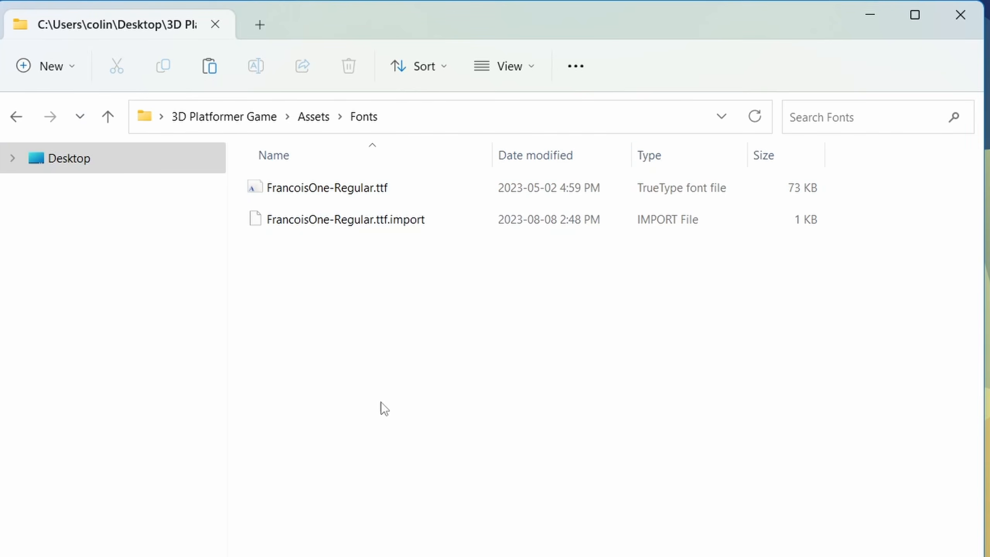
pyautogui.rightClick(369, 324)
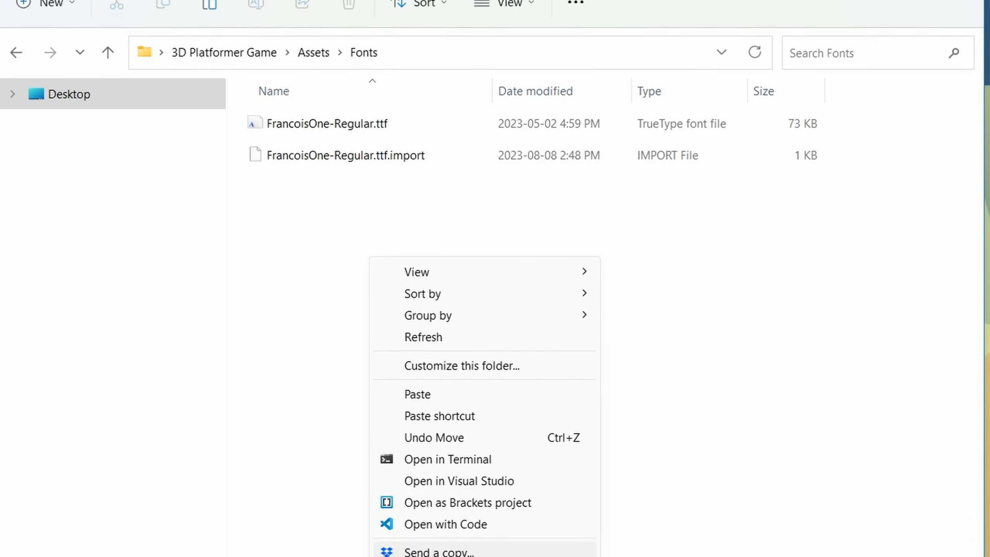
pyautogui.click(429, 305)
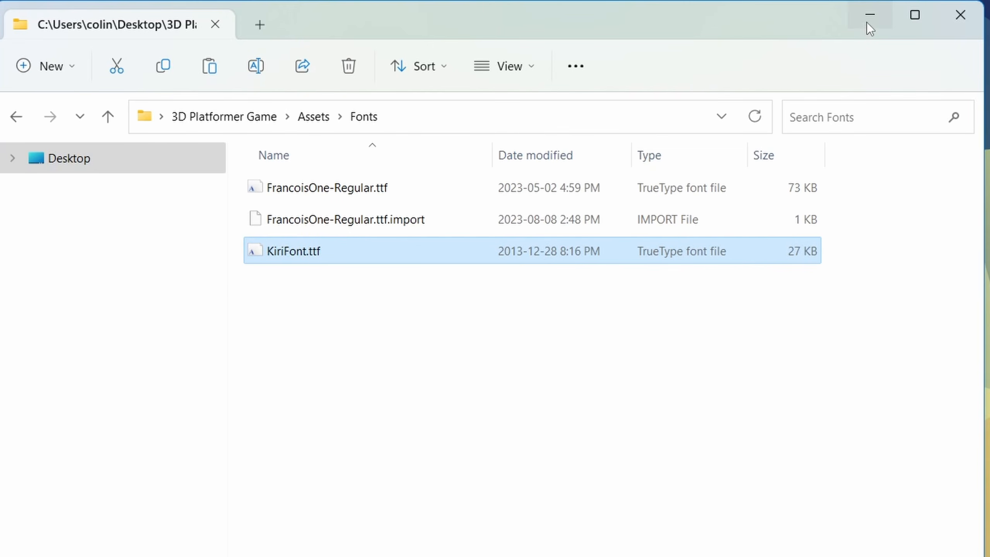
pyautogui.click(867, 23)
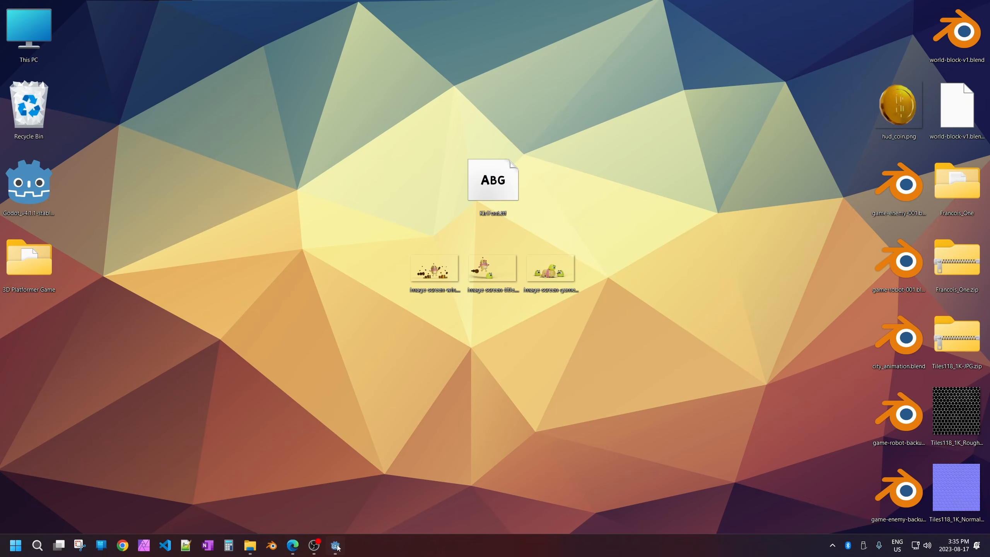
# Switch back to Godot and assign KiriFont.ttf from Assets/Fonts as the Label's font theme override
pyautogui.click(336, 547)
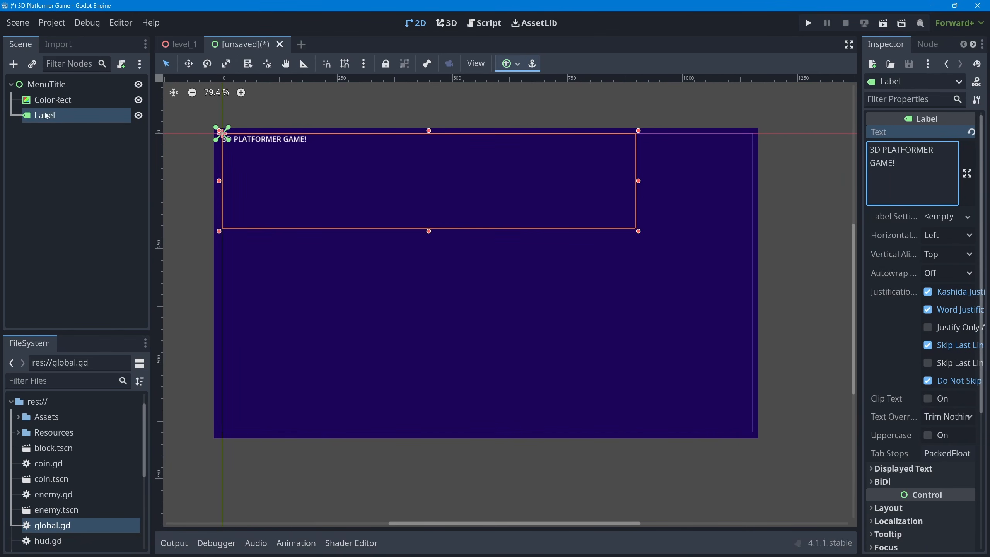
pyautogui.moveTo(860, 296); pyautogui.dragTo(765, 296)
pyautogui.scroll(-5, 842, 406)
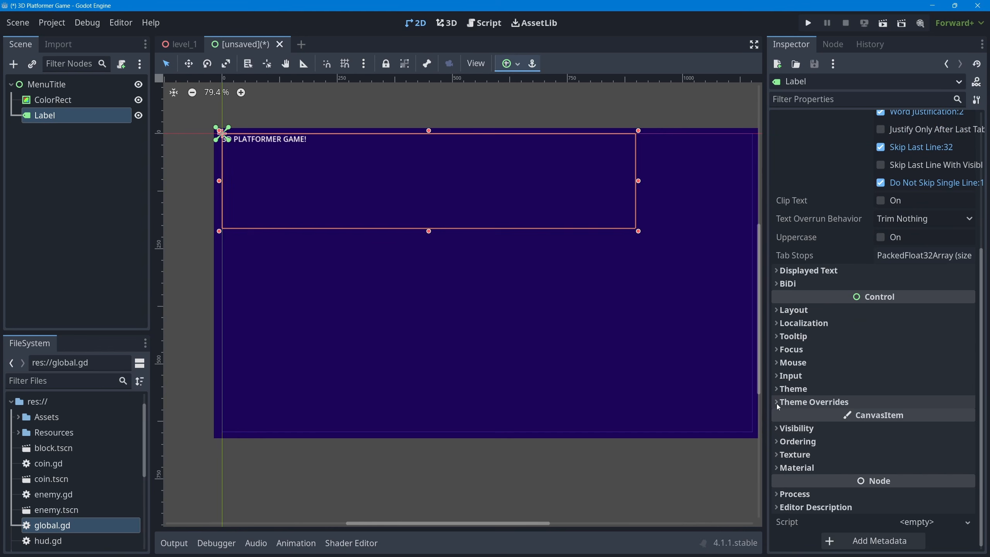
pyautogui.click(778, 403)
pyautogui.click(782, 449)
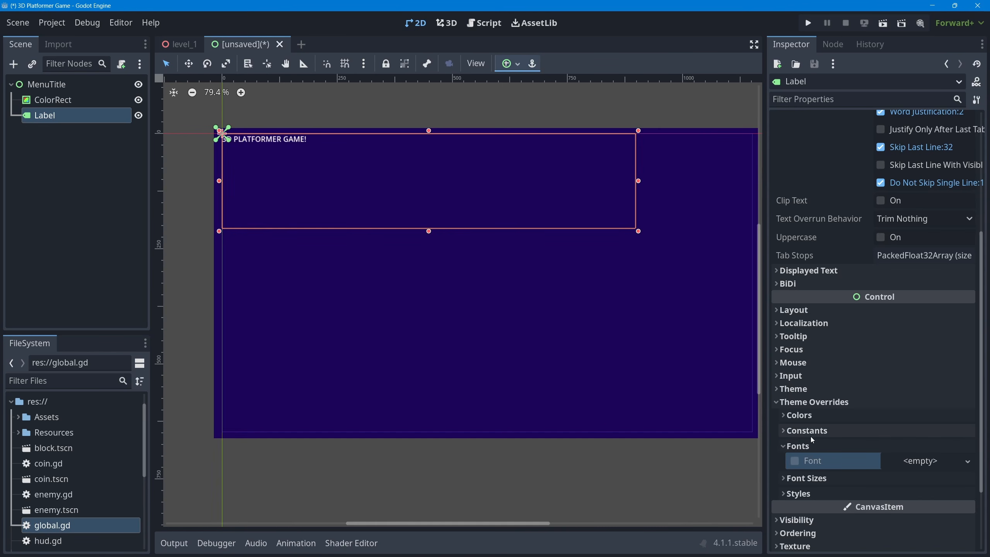
pyautogui.moveTo(106, 330); pyautogui.dragTo(105, 233)
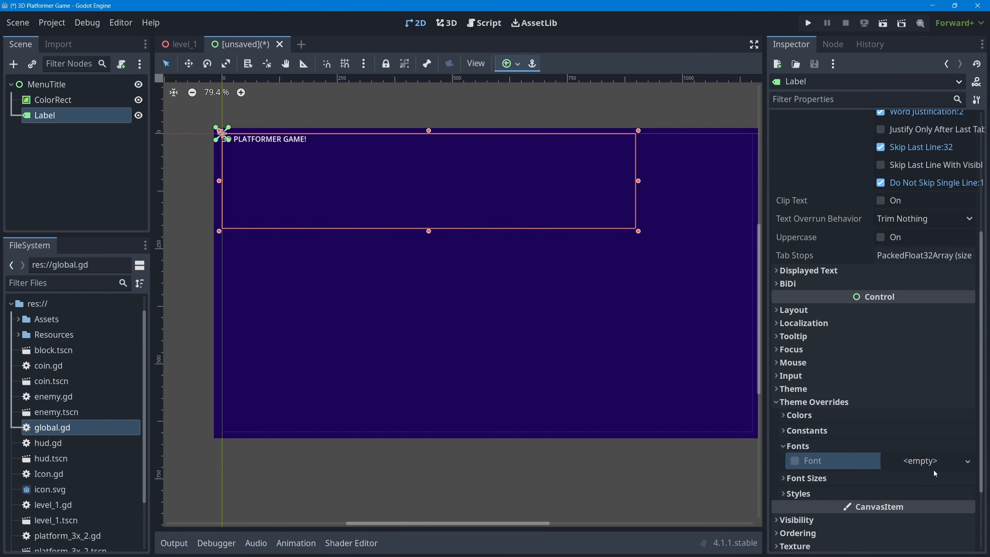
pyautogui.click(18, 320)
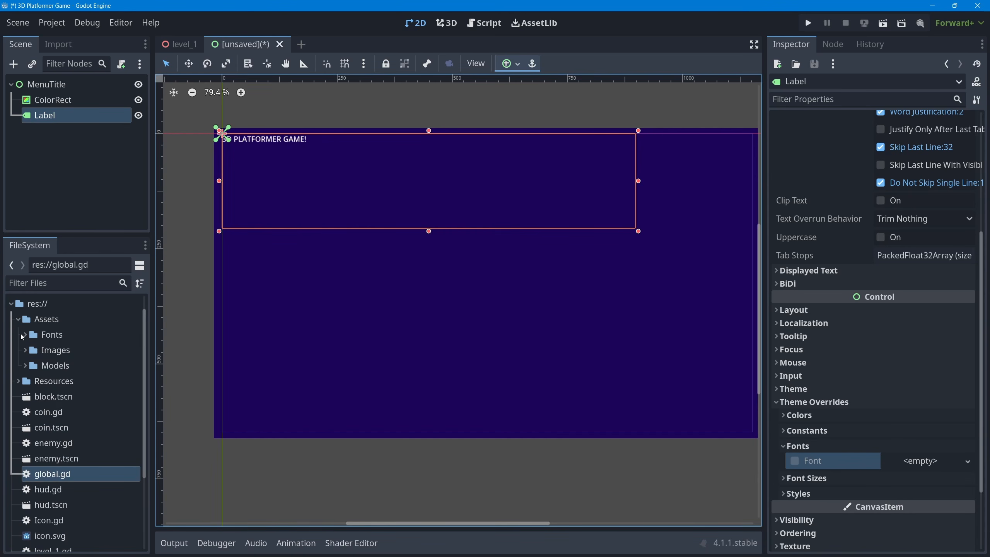
pyautogui.click(26, 335)
pyautogui.click(67, 367)
pyautogui.moveTo(66, 367); pyautogui.dragTo(933, 460)
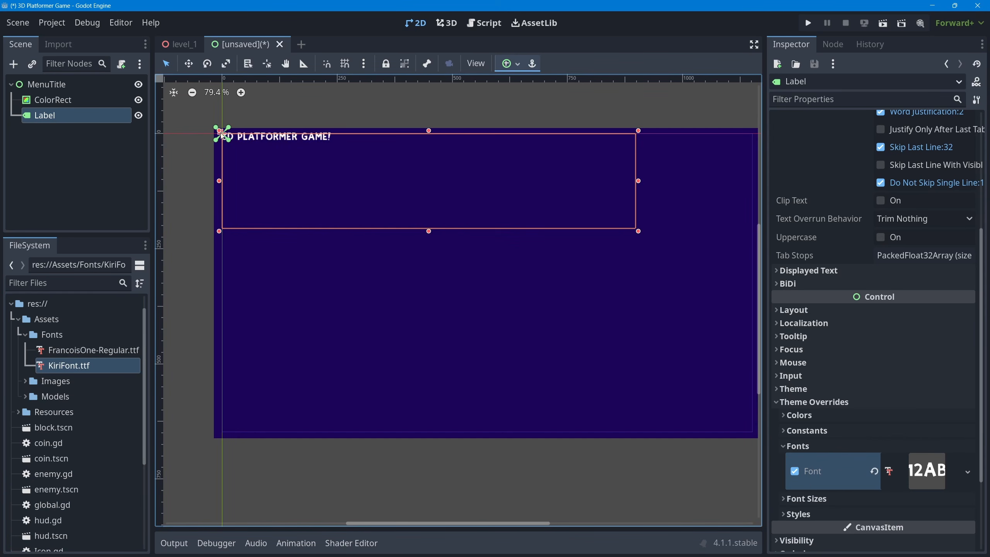
# Enable the Label's font size override and try sizes of 120 px and 100 px
pyautogui.scroll(6, 222, 135)
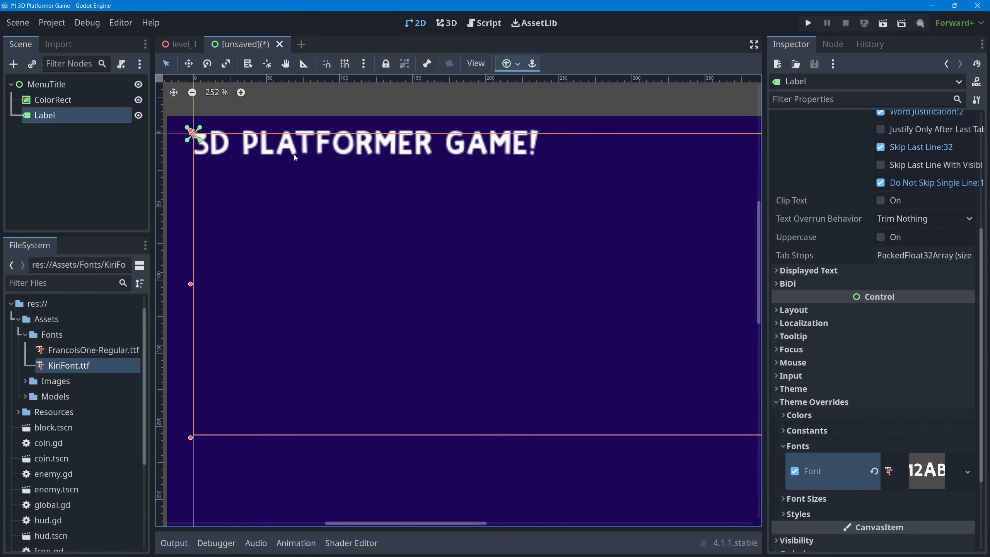
pyautogui.scroll(-5, 297, 155)
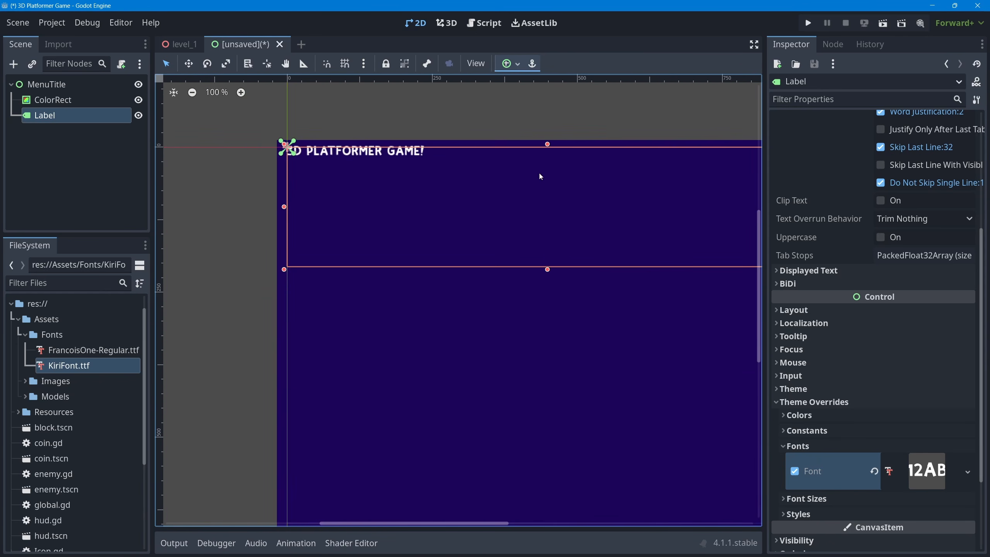
pyautogui.scroll(-2, 514, 211)
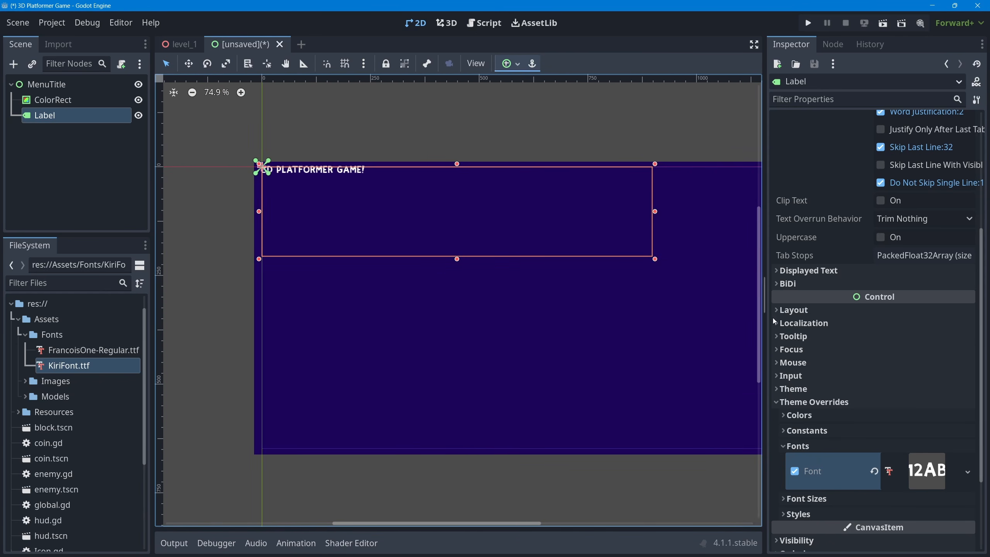
pyautogui.click(789, 497)
pyautogui.scroll(-2, 809, 500)
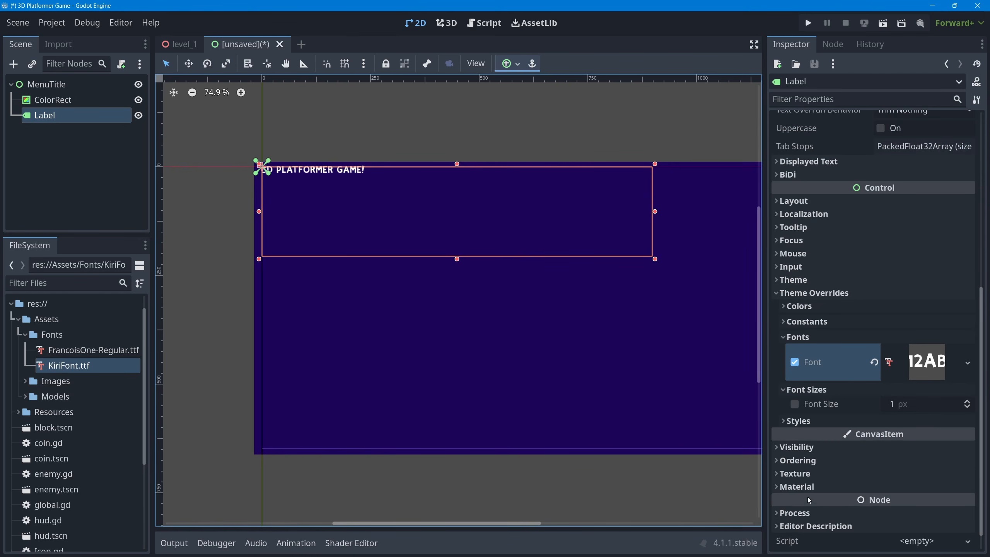
pyautogui.click(795, 404)
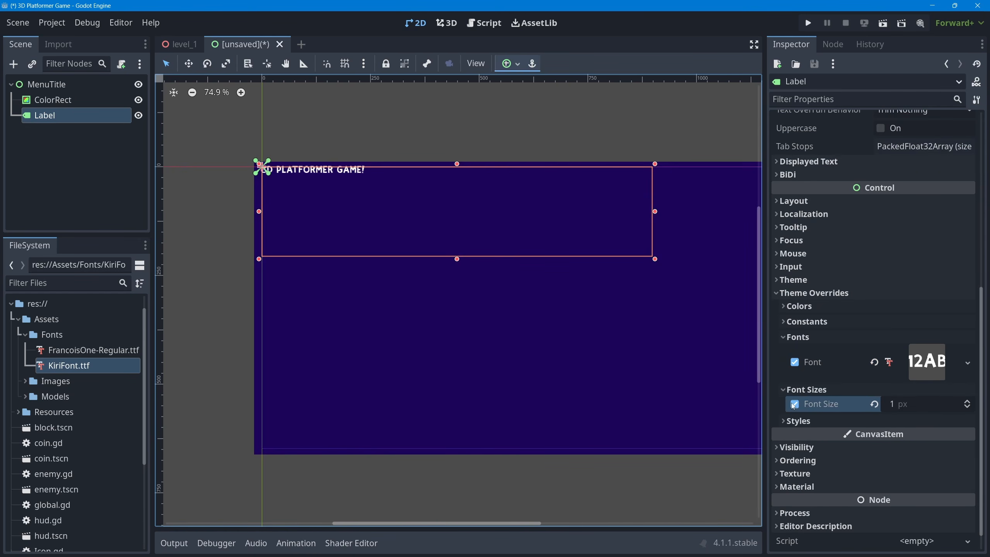
pyautogui.click(915, 406)
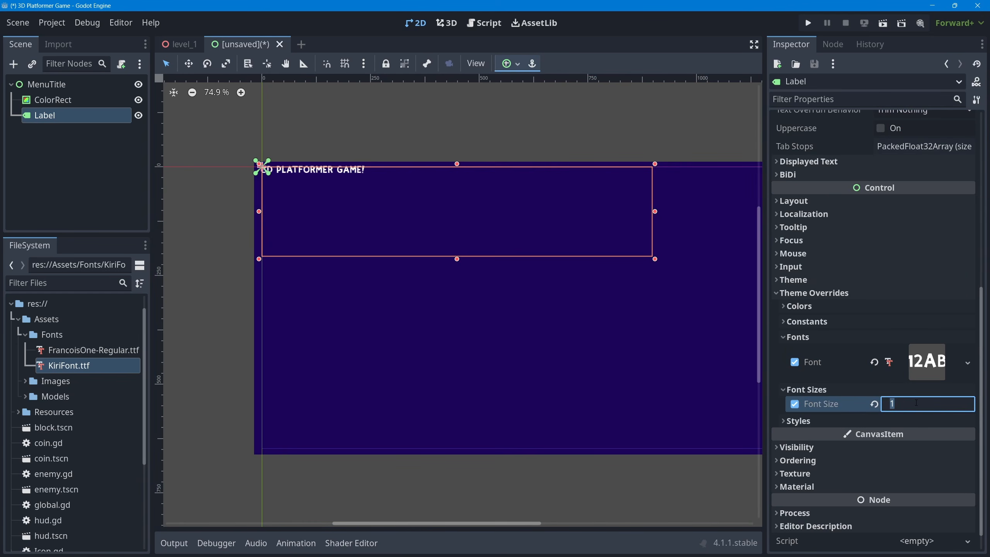
pyautogui.write('120')
pyautogui.press('Return')
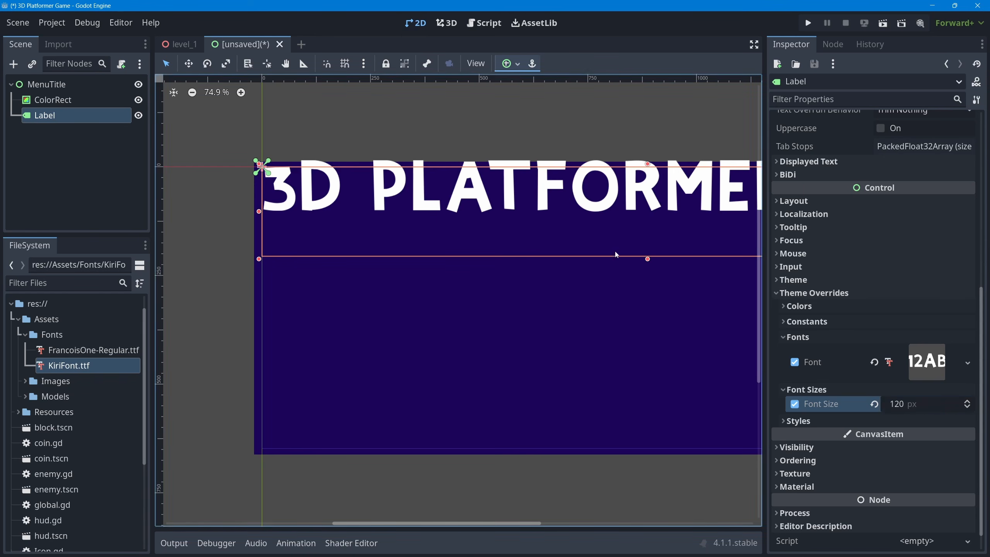
pyautogui.scroll(-4, 480, 230)
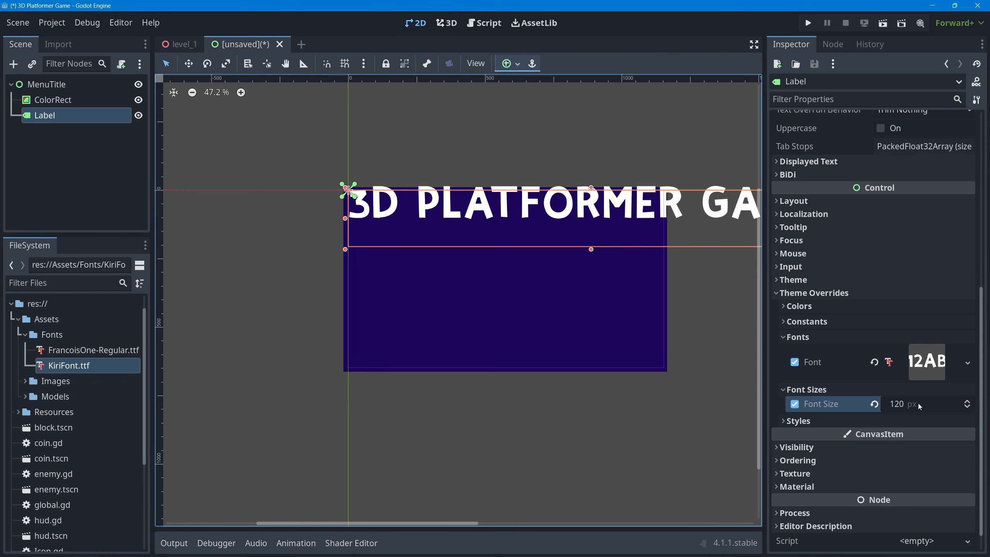
pyautogui.click(907, 404)
pyautogui.write('100')
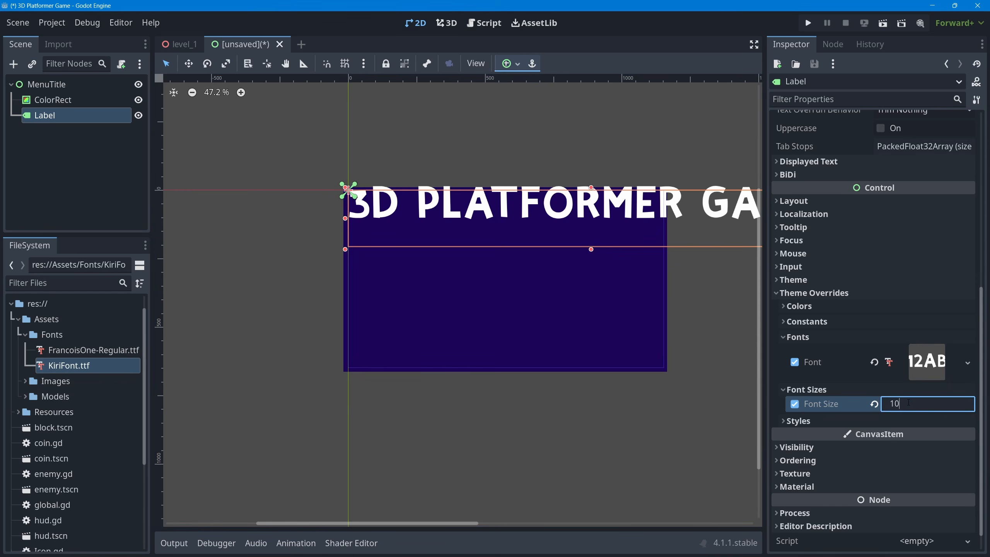
pyautogui.press('Return')
# Set the Label's font size to 70 px and move the title slightly down and right within the frame
pyautogui.click(908, 404)
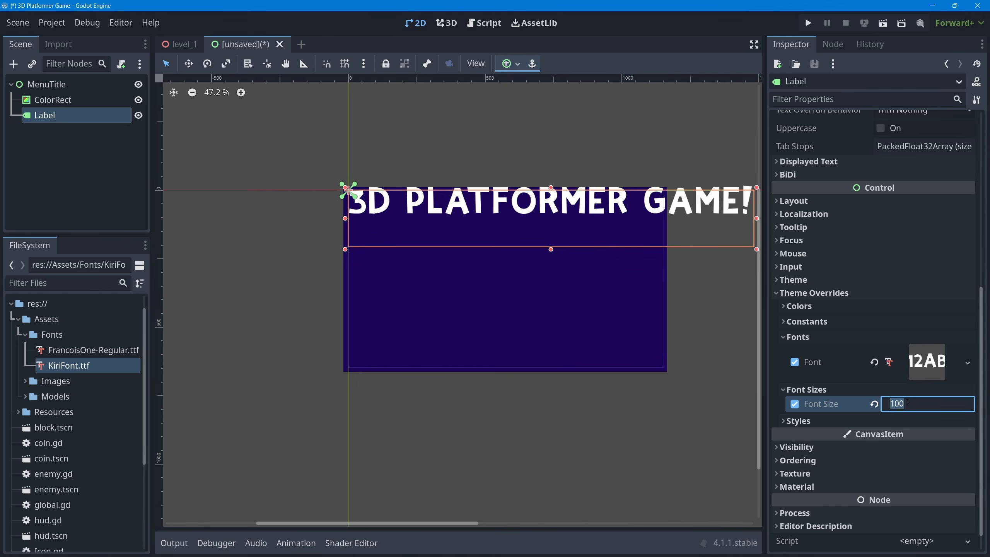
pyautogui.write('70')
pyautogui.press('Return')
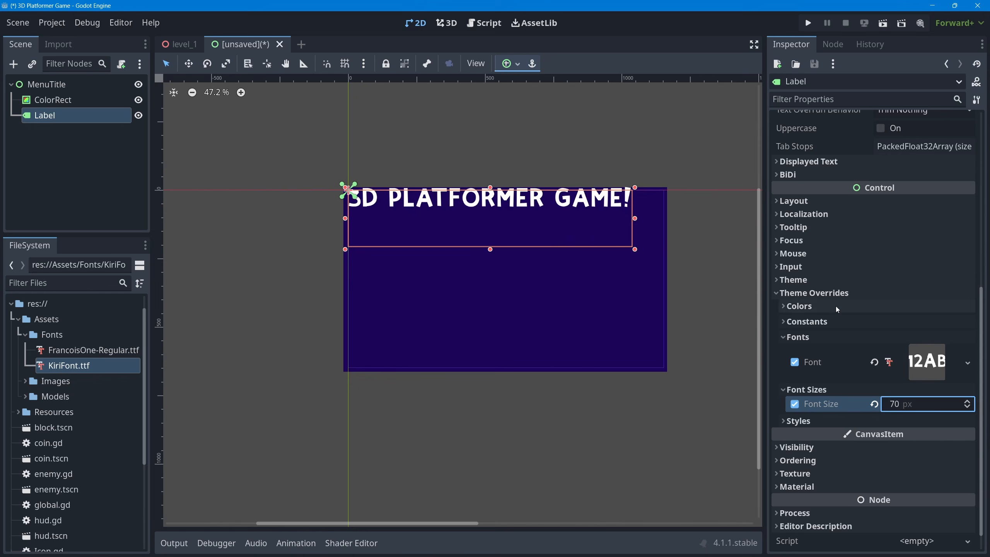
pyautogui.moveTo(507, 198); pyautogui.dragTo(519, 217)
# Enable the Label's font colour override and set it to purple c942eb (hue 288, saturation 72, value 92)
pyautogui.click(783, 306)
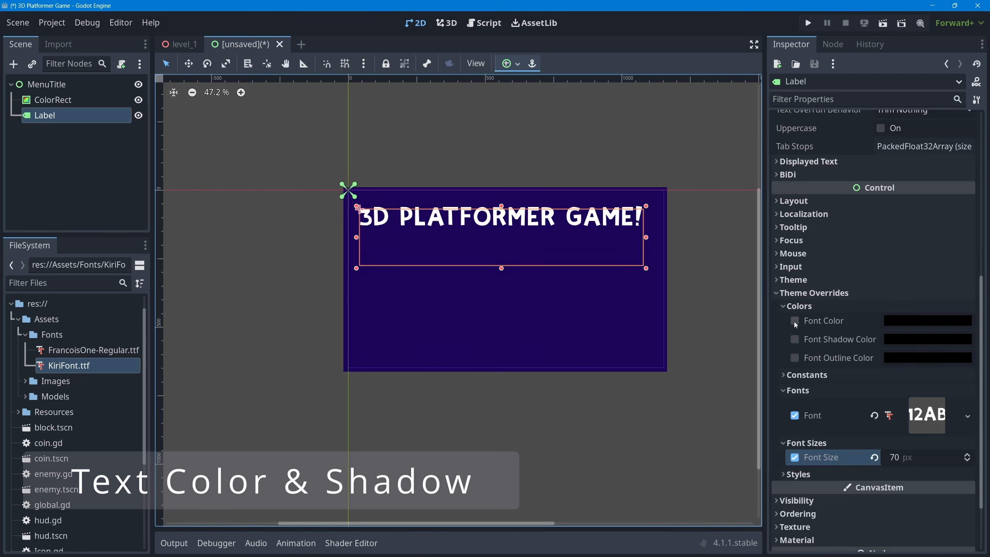
pyautogui.click(794, 321)
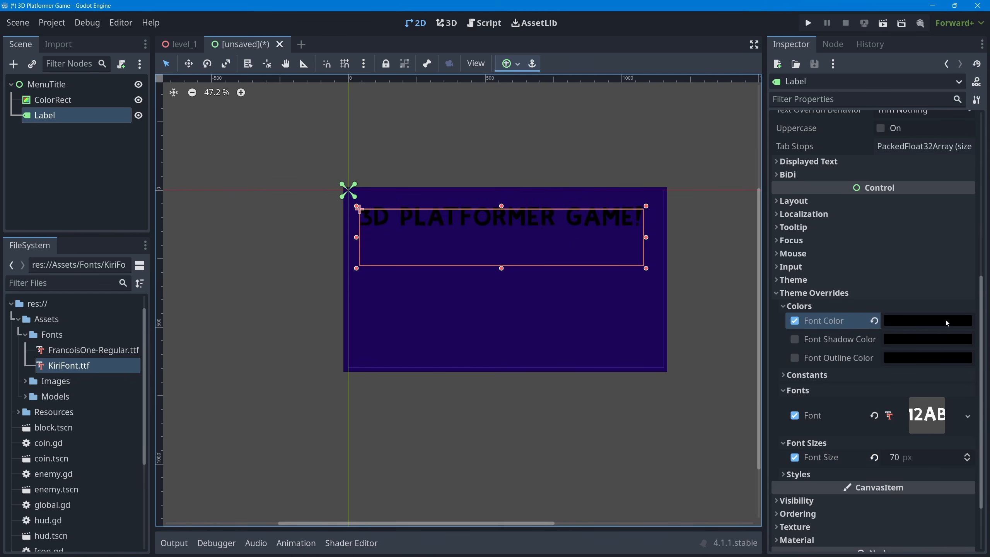
pyautogui.click(925, 319)
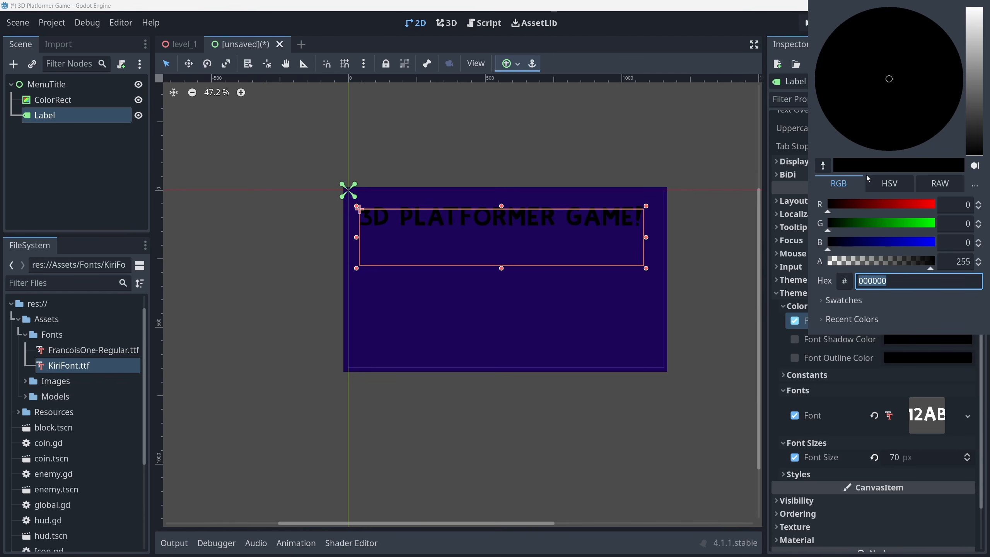
pyautogui.click(890, 183)
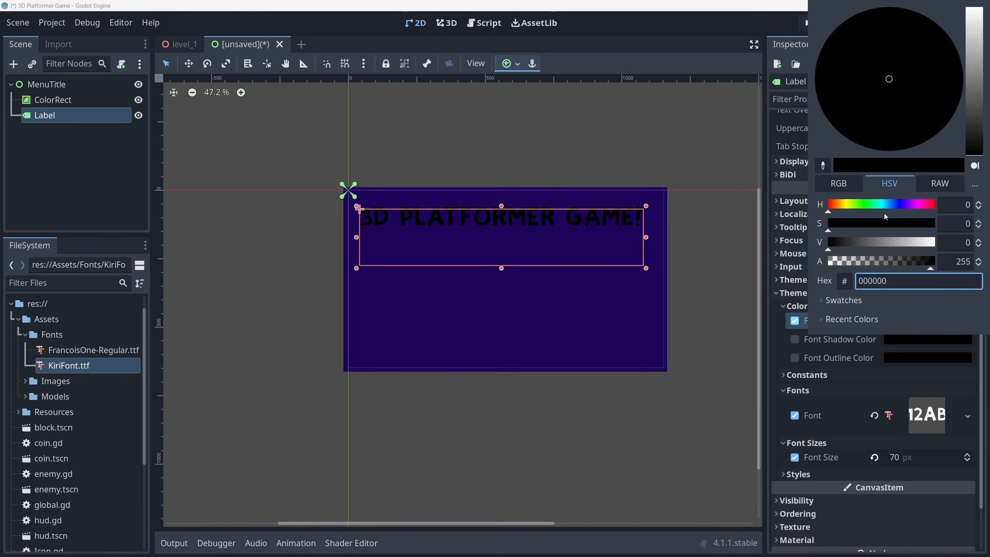
pyautogui.click(912, 206)
pyautogui.moveTo(844, 224); pyautogui.dragTo(899, 225)
pyautogui.moveTo(838, 245); pyautogui.dragTo(925, 250)
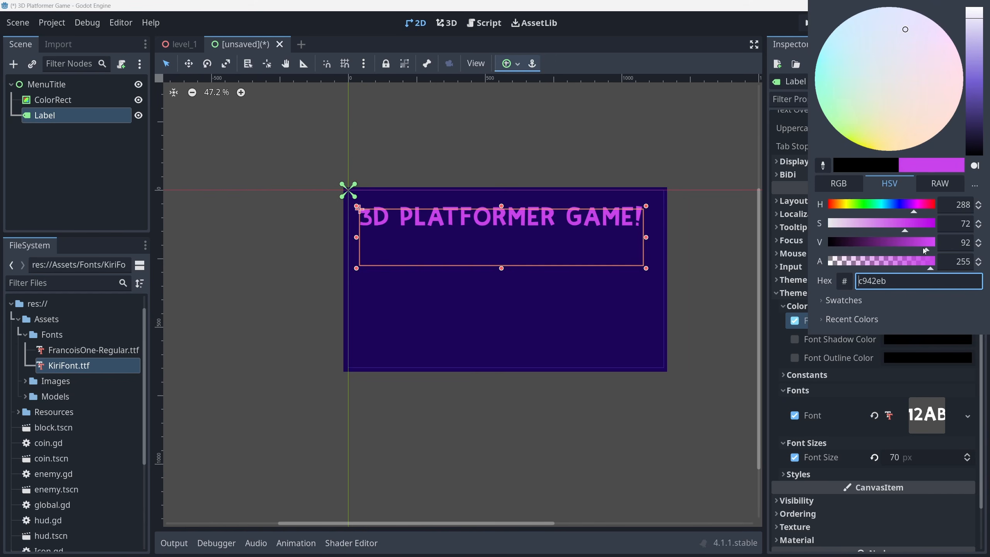
# Rotate the title Label slightly counter-clockwise and move it a little lower in the frame
pyautogui.click(208, 63)
pyautogui.click(208, 64)
pyautogui.moveTo(374, 221); pyautogui.dragTo(378, 223)
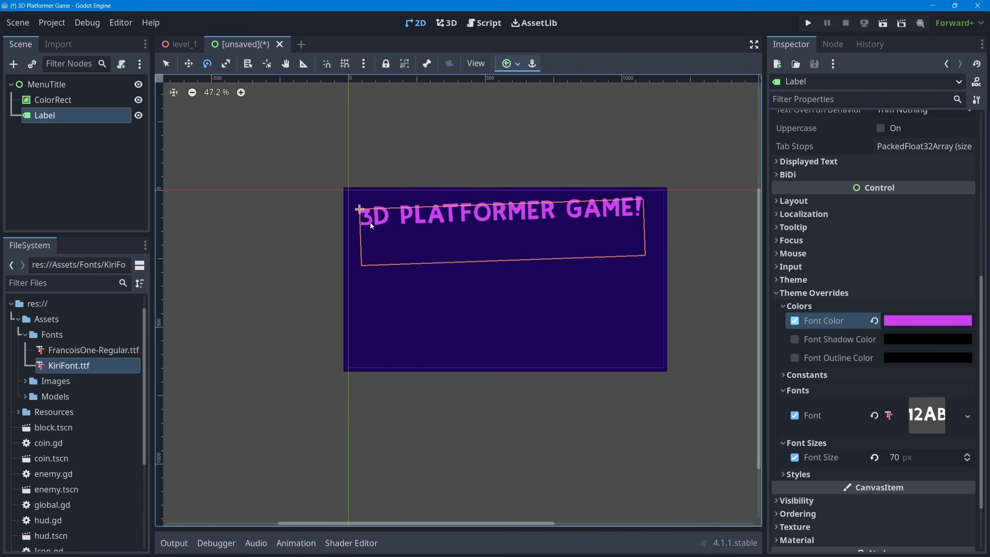
pyautogui.click(167, 64)
pyautogui.moveTo(437, 217); pyautogui.dragTo(438, 222)
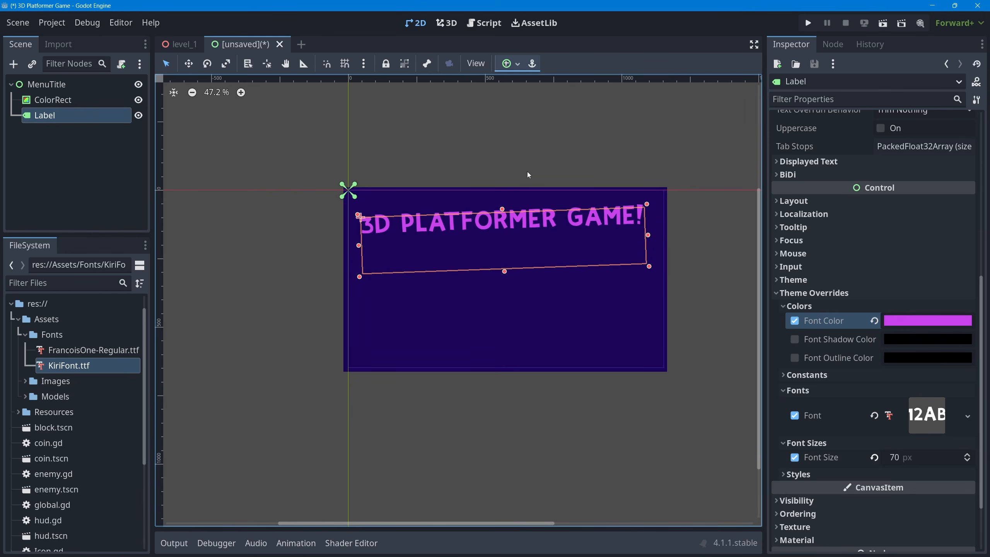
# Enable the Label's font shadow colour override and set it to yellow ede20e (hue 57, saturation 94, value 93)
pyautogui.scroll(2, 528, 172)
pyautogui.hscroll(3, 506, 239)
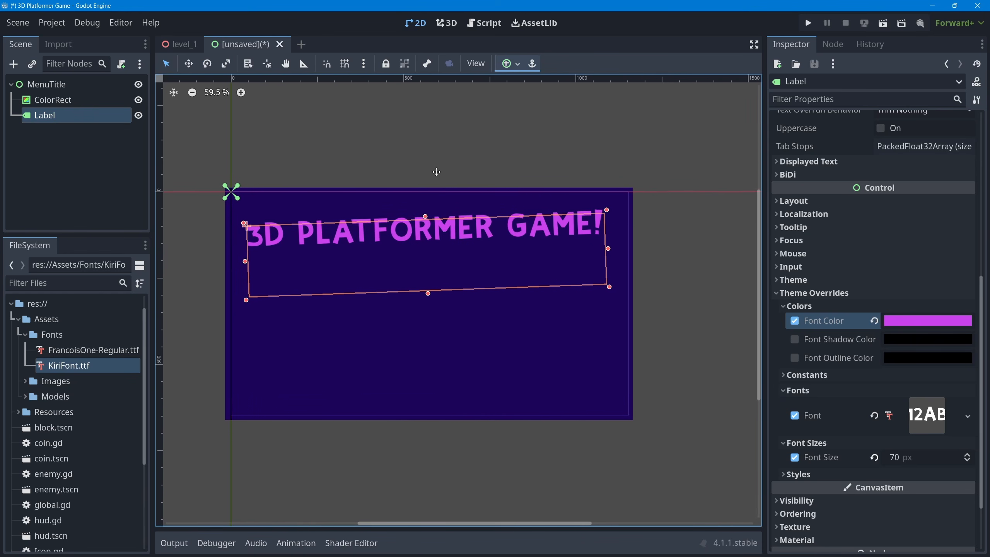
pyautogui.click(795, 339)
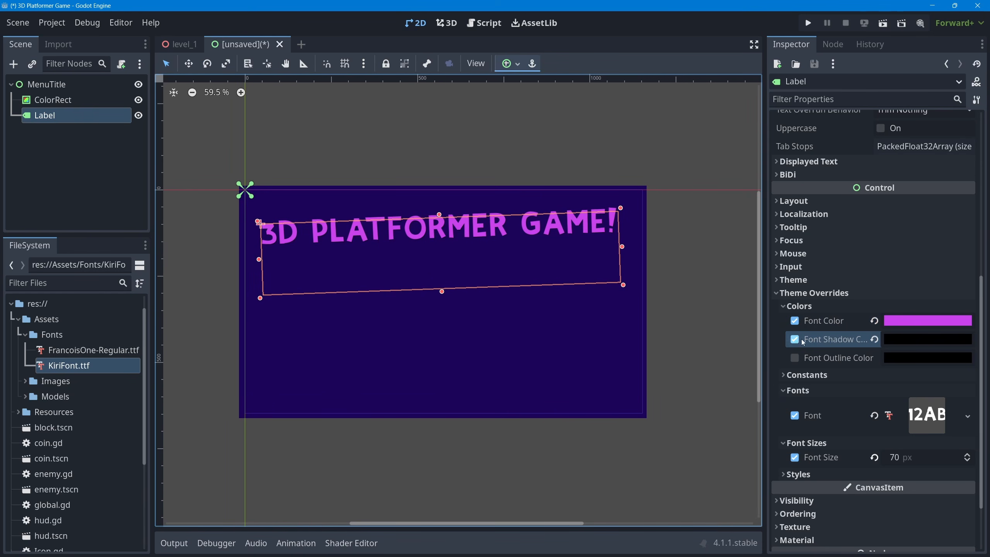
pyautogui.click(905, 338)
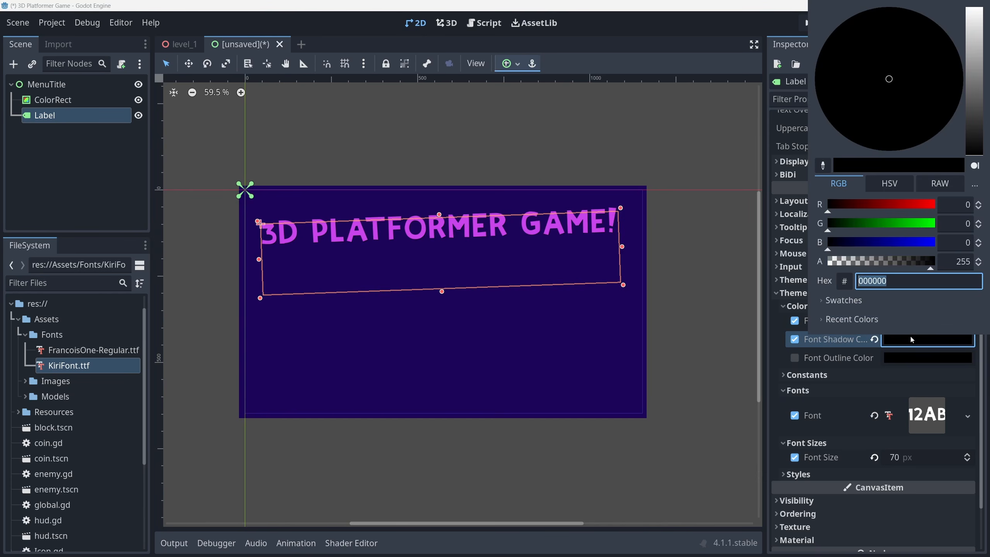
pyautogui.click(880, 189)
pyautogui.moveTo(834, 209); pyautogui.dragTo(907, 222)
pyautogui.moveTo(889, 242); pyautogui.dragTo(929, 242)
pyautogui.moveTo(840, 210); pyautogui.dragTo(849, 210)
pyautogui.moveTo(923, 227); pyautogui.dragTo(927, 228)
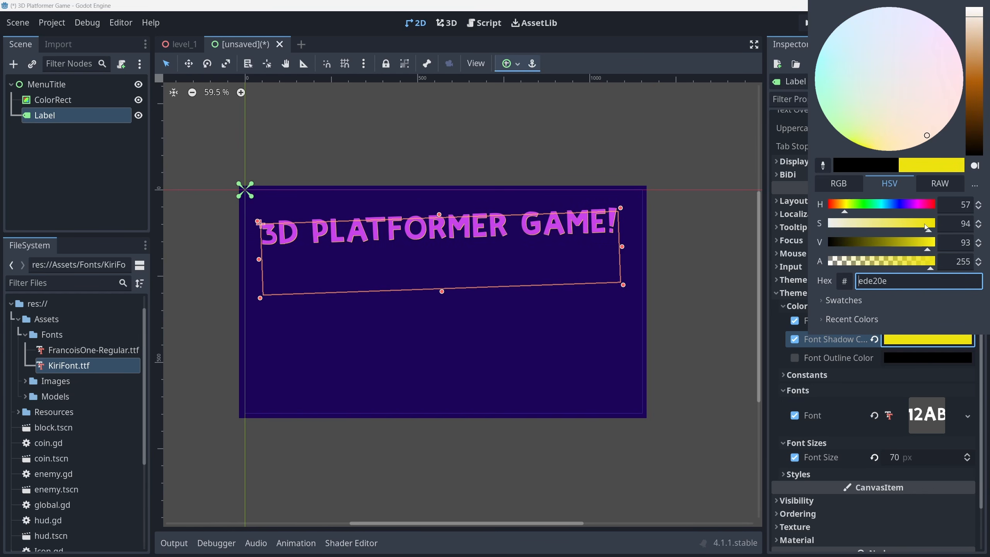
pyautogui.scroll(6, 428, 249)
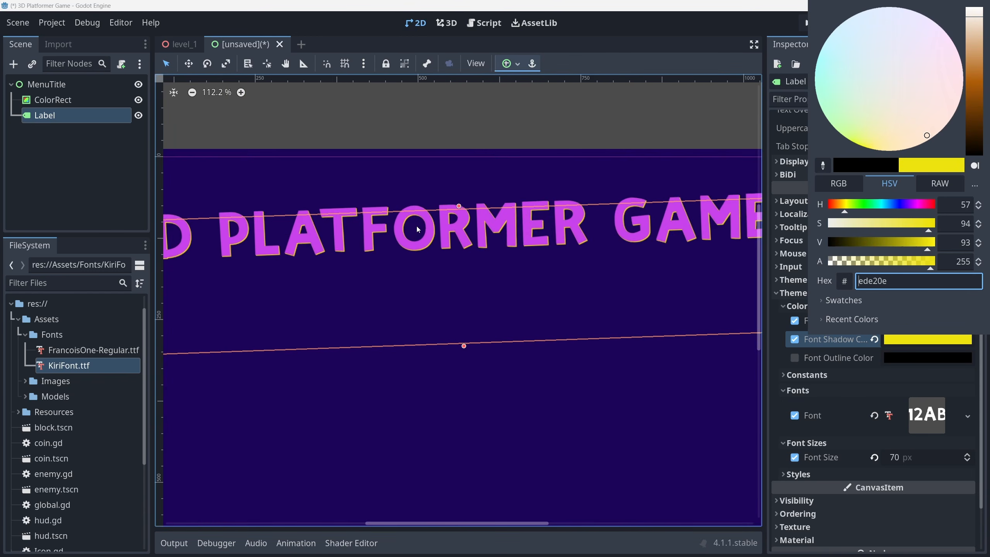
pyautogui.scroll(2, 428, 248)
pyautogui.scroll(-4, 502, 284)
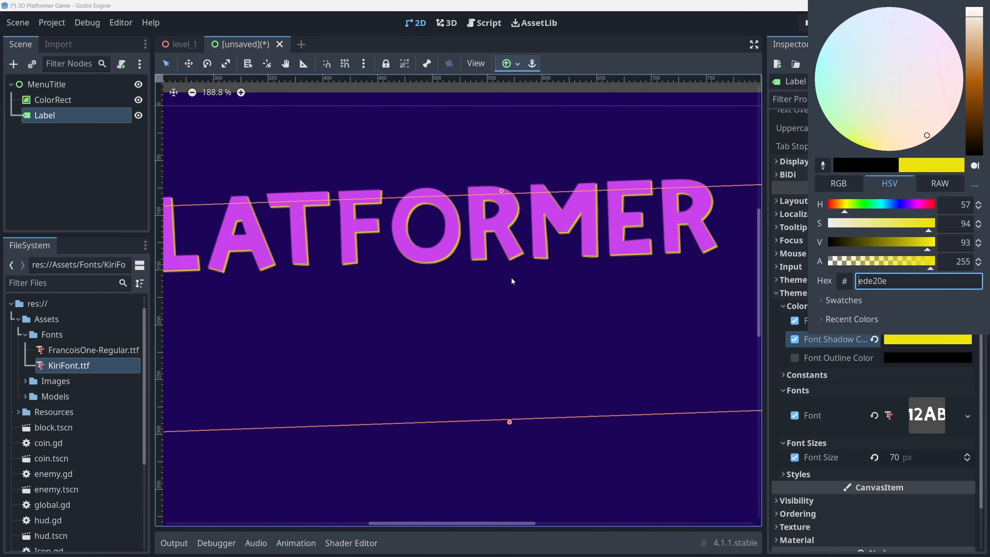
pyautogui.click(768, 364)
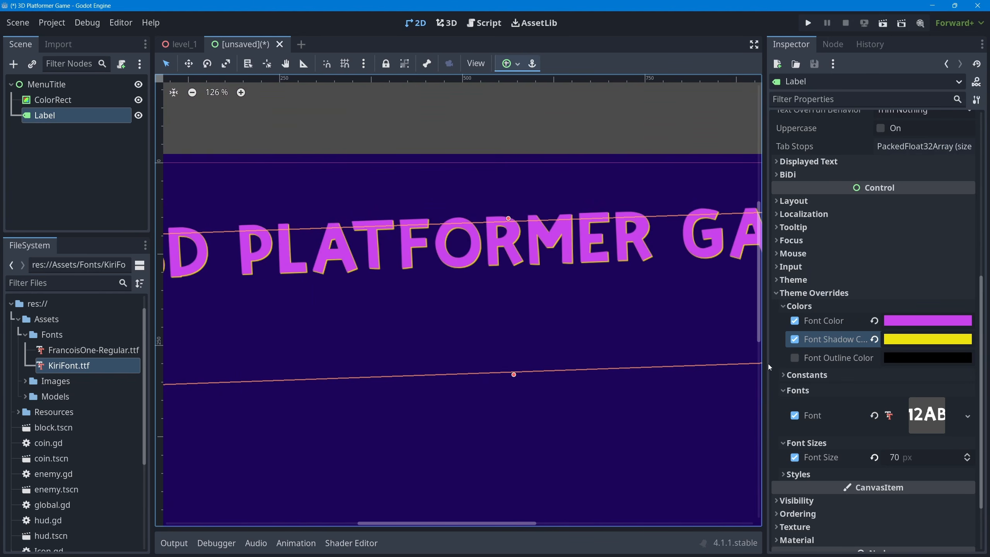
# Enable the Label's horizontal and vertical shadow offset overrides and set Shadow Offset X to 7
pyautogui.click(784, 374)
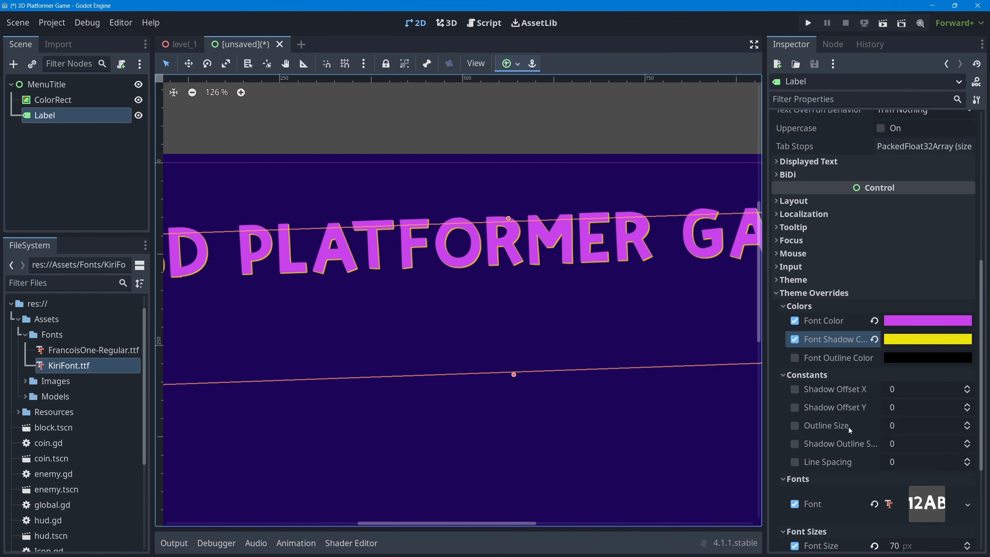
pyautogui.click(794, 389)
pyautogui.click(795, 408)
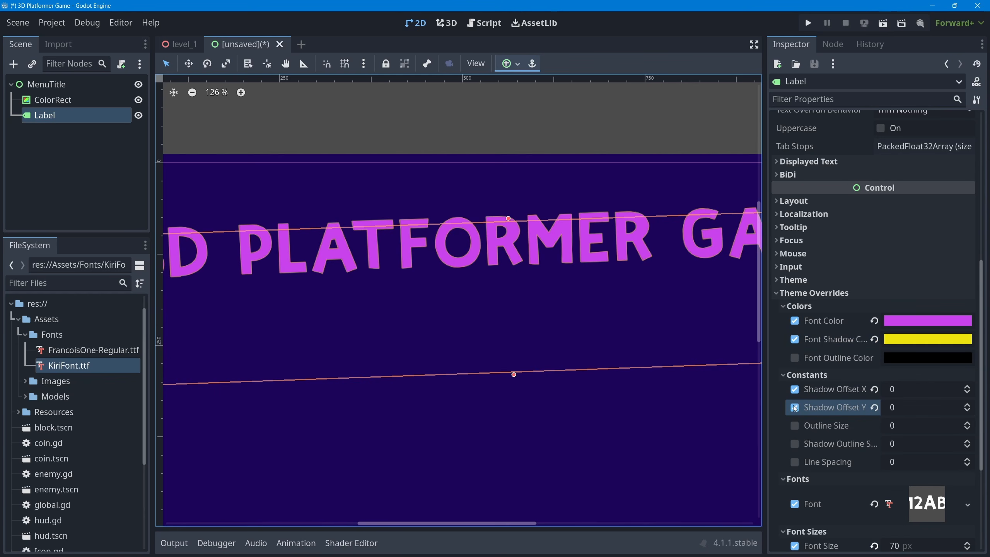
pyautogui.click(969, 387)
pyautogui.click(970, 387)
pyautogui.click(969, 387)
pyautogui.click(969, 387)
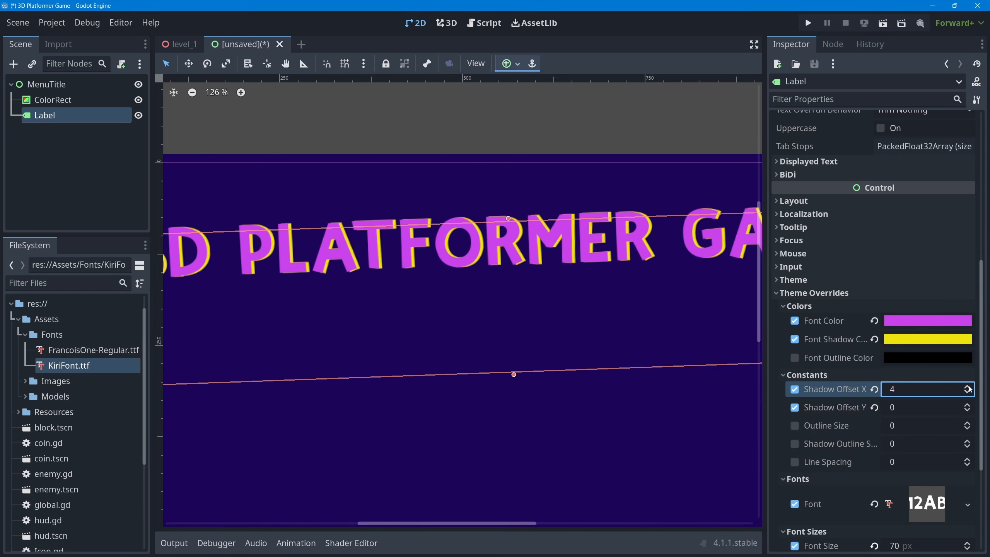
pyautogui.click(970, 387)
pyautogui.click(970, 387)
pyautogui.click(969, 387)
# Try a Shadow Offset Y of -4 on the Label and check the effect on the whole title
pyautogui.click(969, 410)
pyautogui.click(968, 410)
pyautogui.click(969, 410)
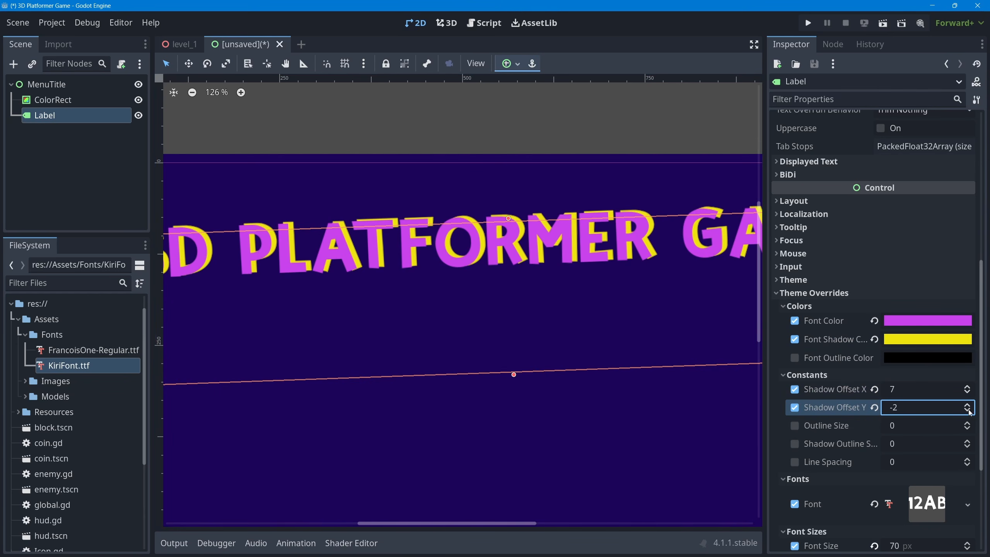
pyautogui.click(969, 410)
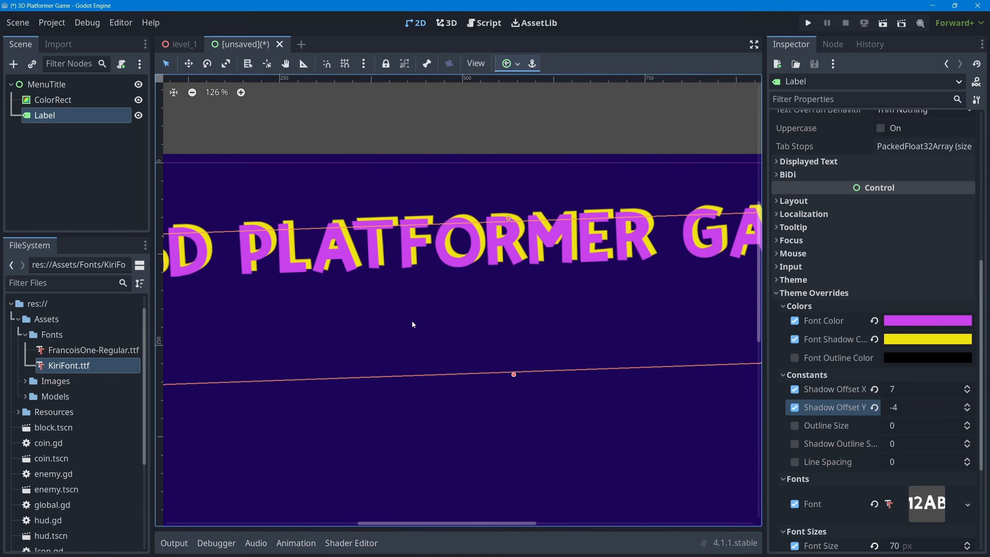
pyautogui.scroll(-5, 413, 319)
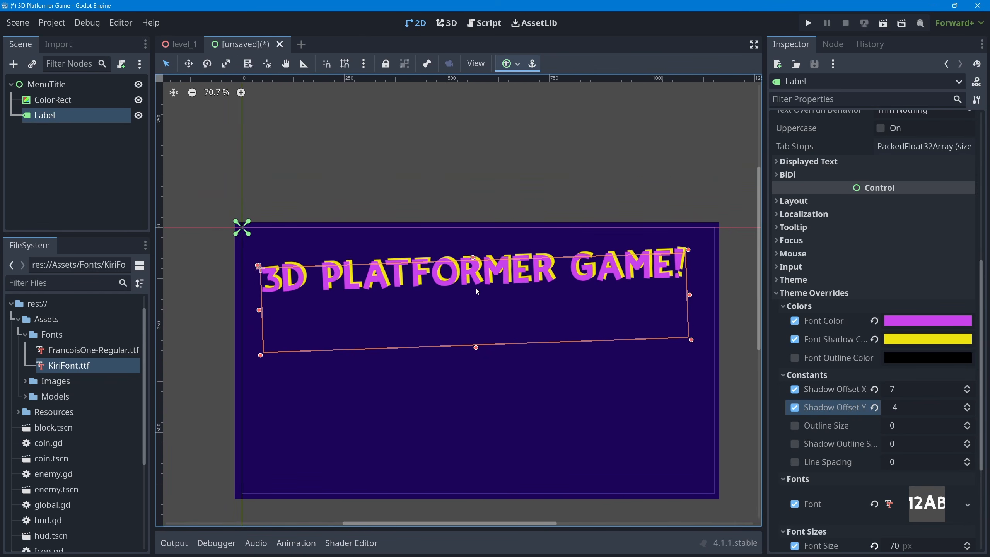
# Set the Label's Shadow Offset Y to 6 and deselect the title
pyautogui.click(968, 405)
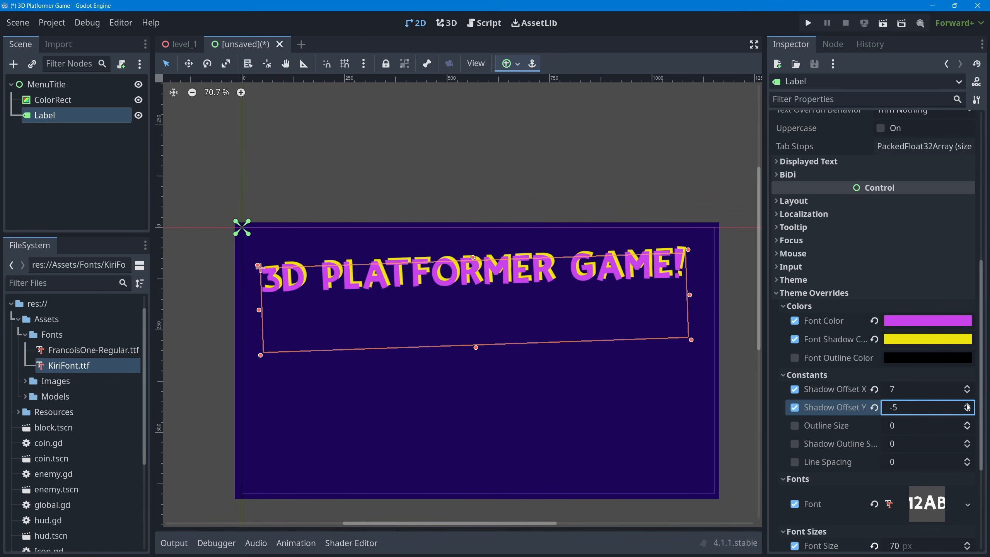
pyautogui.click(968, 405)
pyautogui.click(968, 405)
pyautogui.click(968, 405)
pyautogui.click(968, 405)
pyautogui.click(967, 406)
pyautogui.click(968, 406)
pyautogui.click(968, 405)
pyautogui.click(968, 405)
pyautogui.click(968, 405)
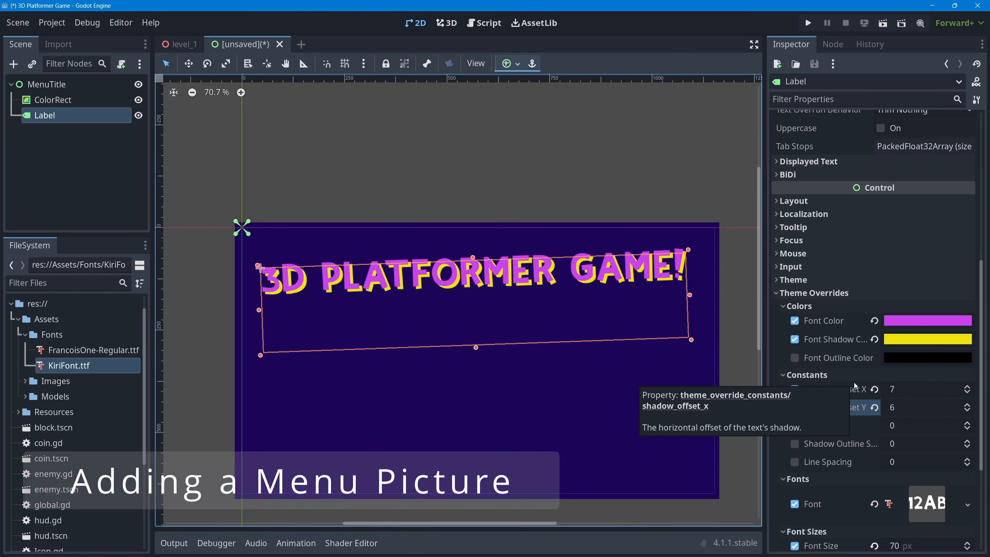
pyautogui.click(394, 200)
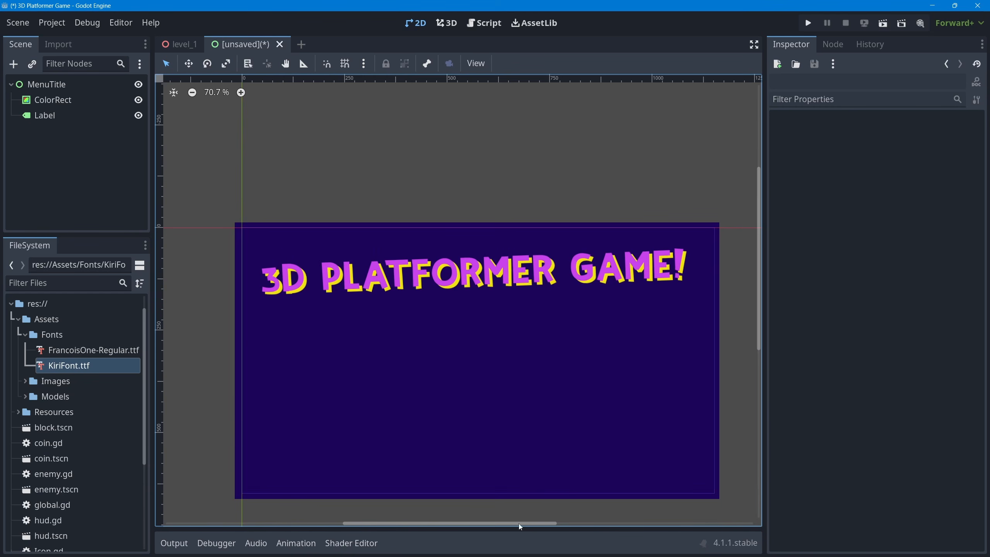
pyautogui.moveTo(493, 328); pyautogui.dragTo(482, 270, button='middle')
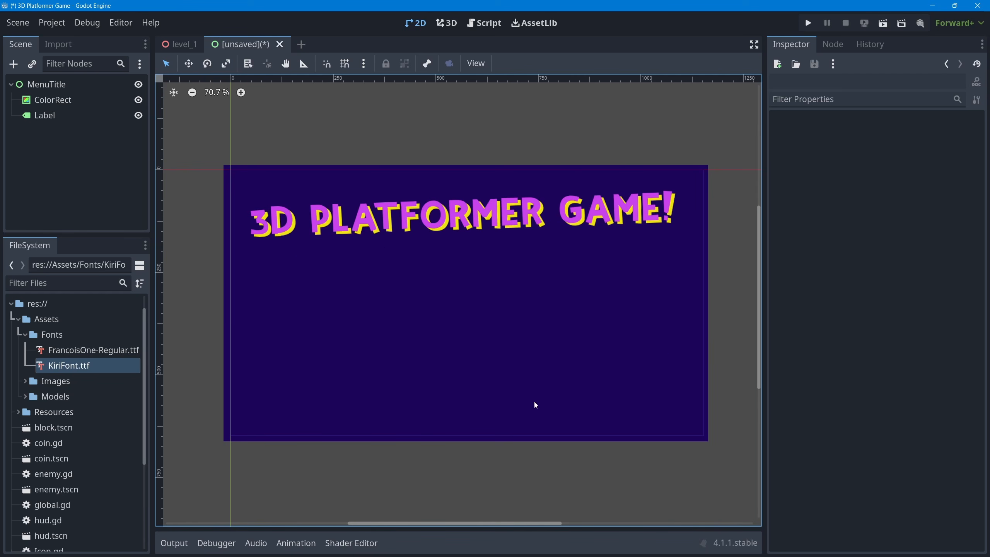
# Switch to the desktop and preview the title, win and game screen images one after another
pyautogui.click(932, 6)
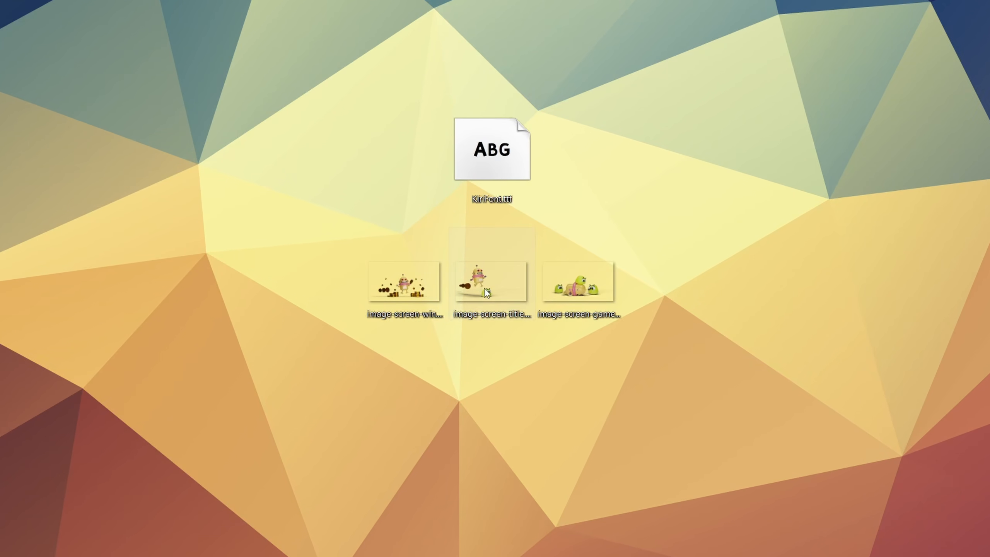
pyautogui.doubleClick(485, 288)
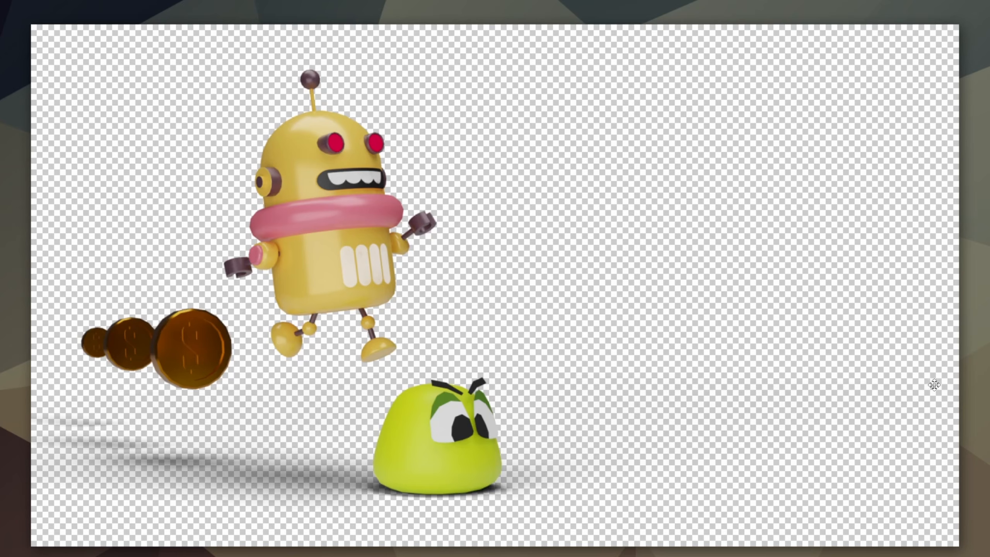
pyautogui.press('Escape')
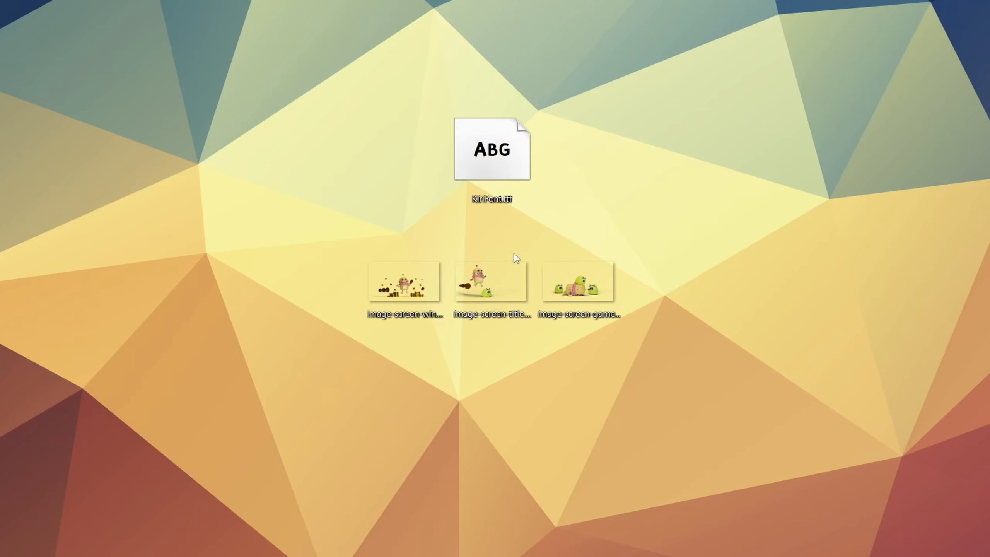
pyautogui.click(404, 286)
pyautogui.doubleClick(403, 286)
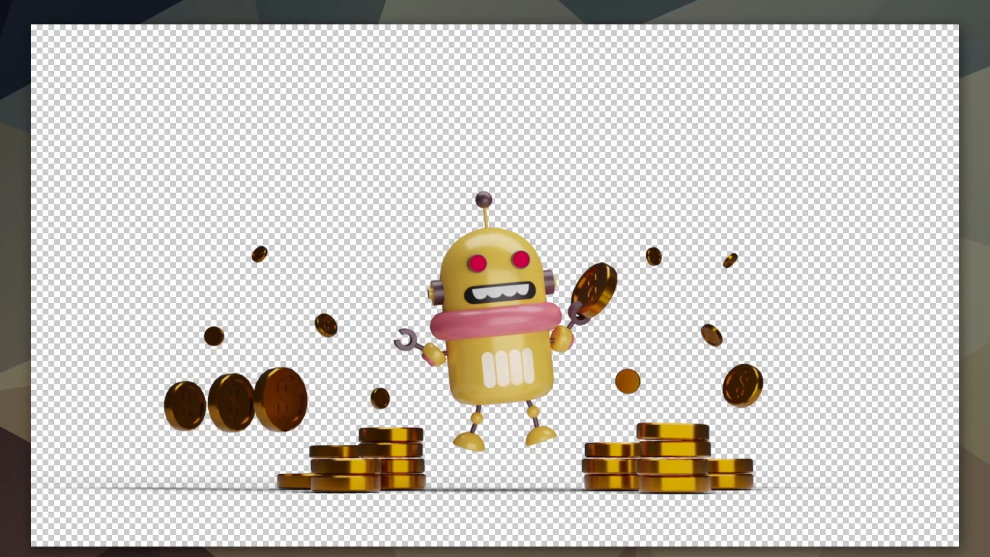
pyautogui.press('Escape')
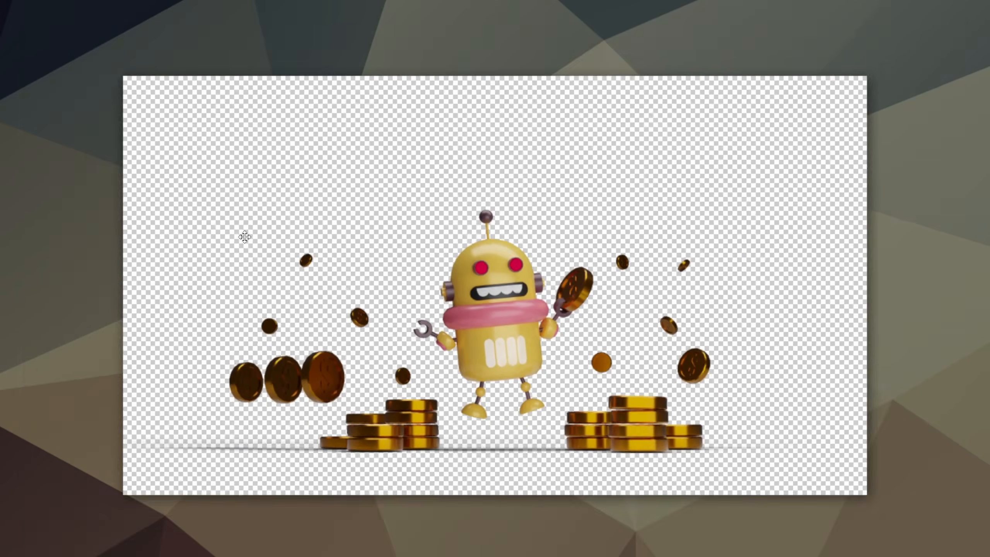
pyautogui.click(560, 276)
pyautogui.doubleClick(559, 276)
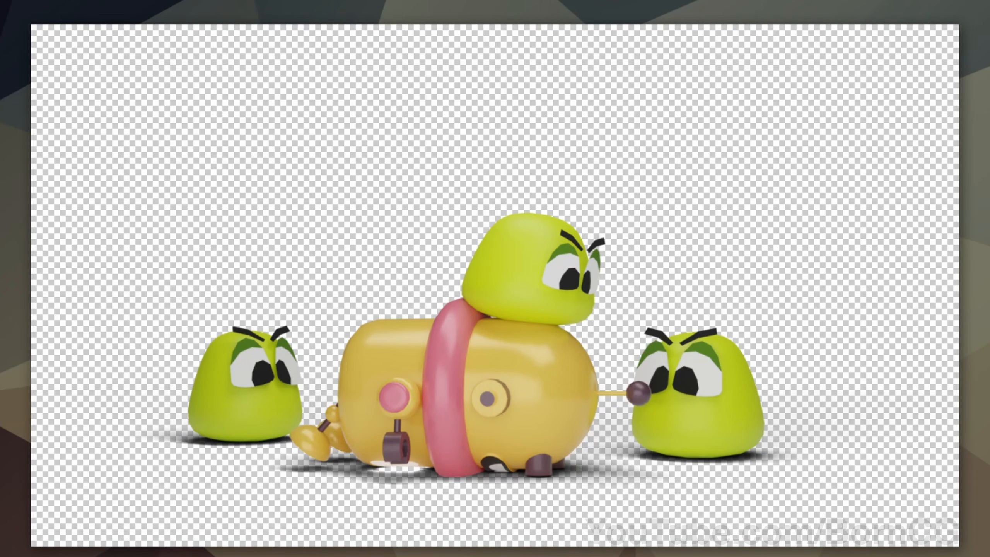
pyautogui.press('Escape')
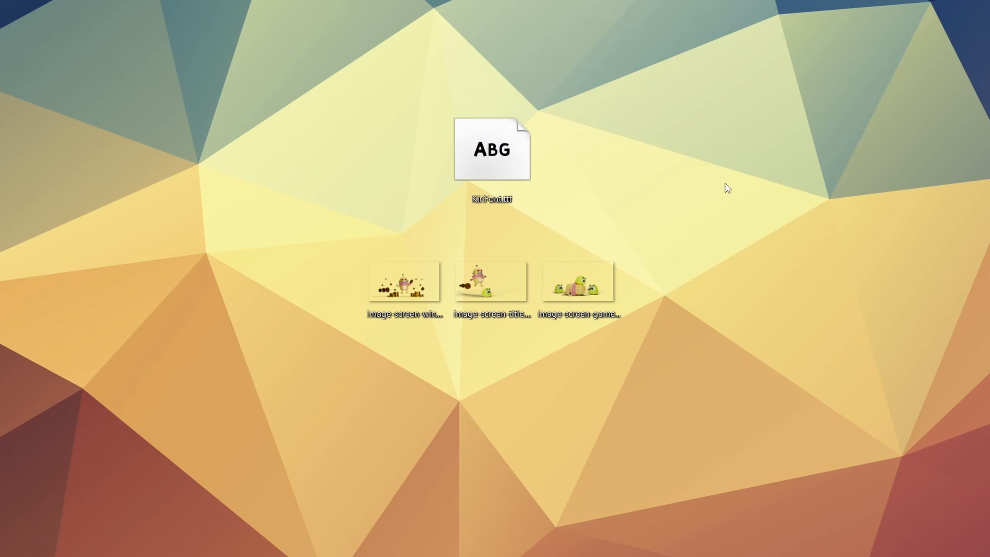
# Copy the win, title and game over screen images from the desktop together
pyautogui.moveTo(667, 348); pyautogui.dragTo(343, 243)
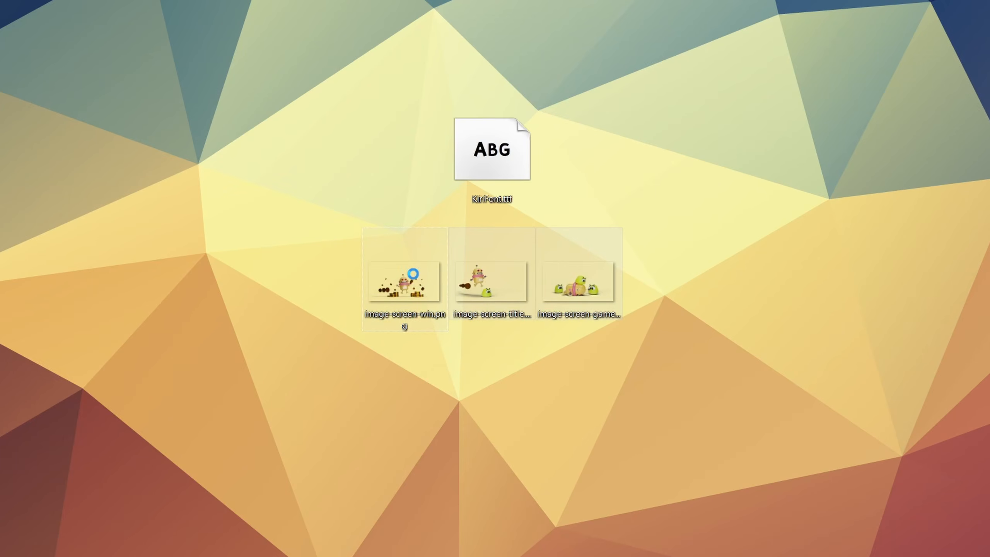
pyautogui.rightClick(408, 278)
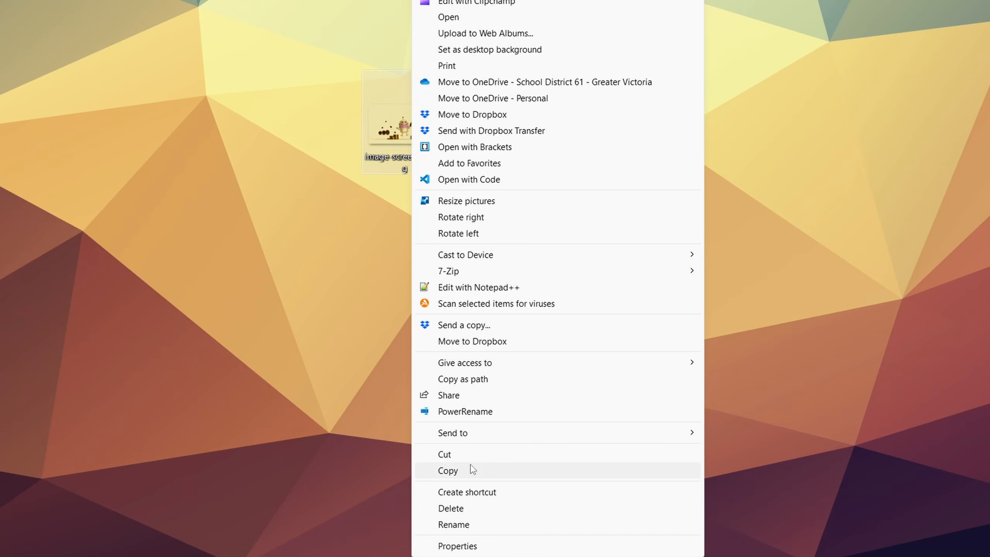
pyautogui.click(462, 470)
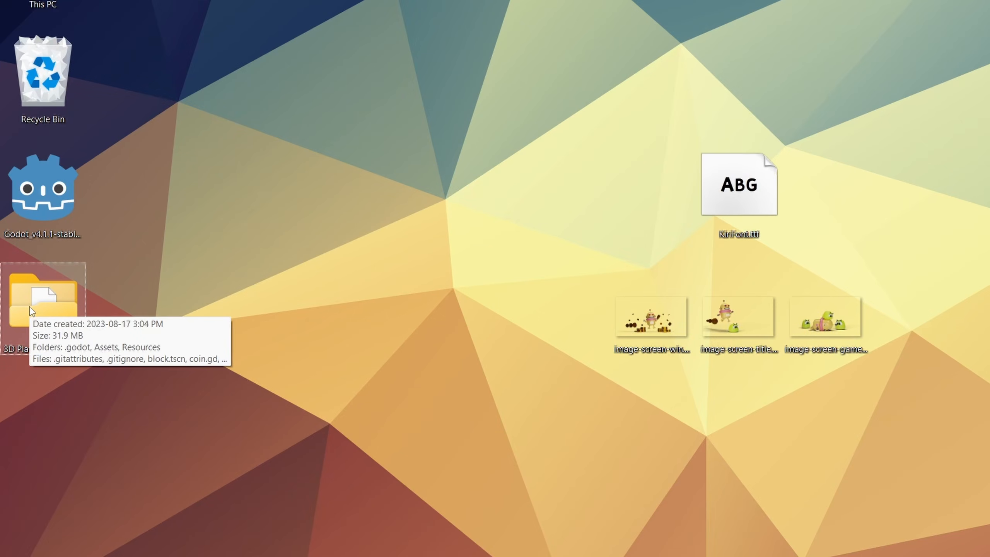
# Paste the three copied screen images into the Assets > Images folder of 3D Platformer Game and minimize the folder window
pyautogui.doubleClick(23, 308)
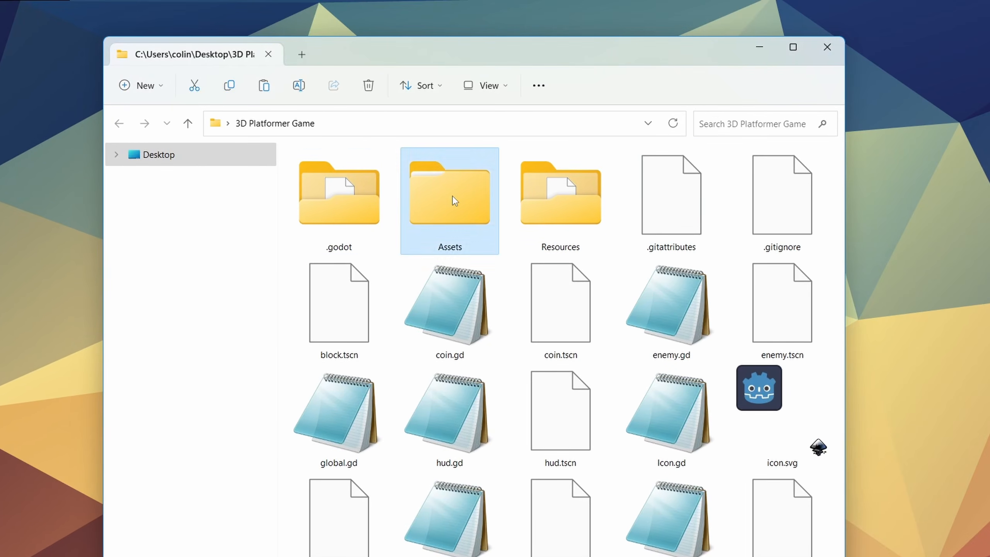
pyautogui.doubleClick(452, 195)
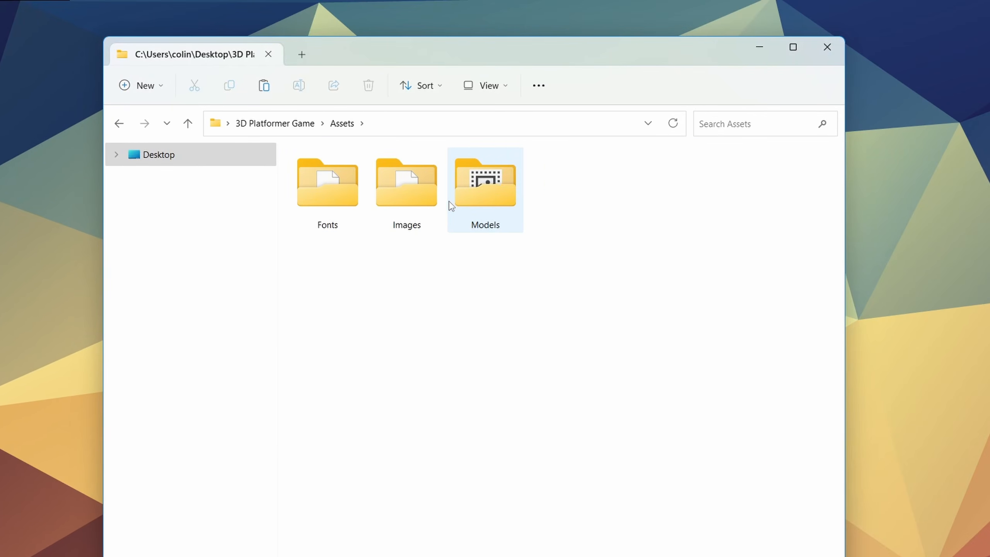
pyautogui.doubleClick(406, 200)
pyautogui.rightClick(531, 253)
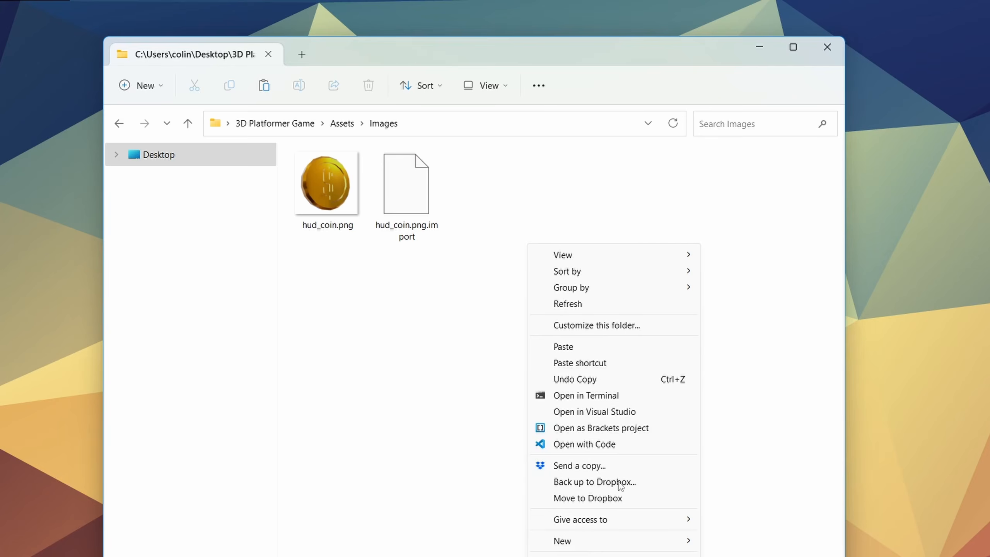
pyautogui.click(553, 345)
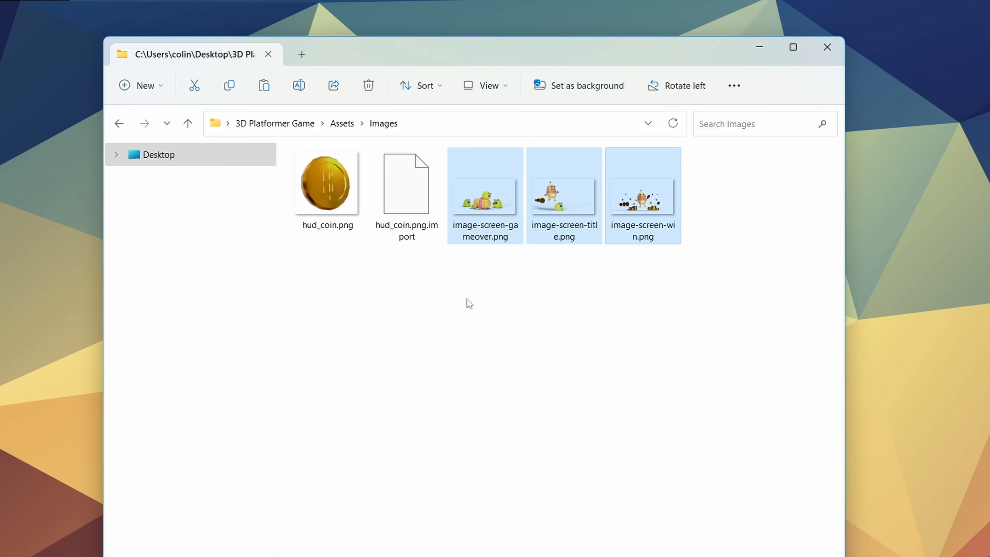
pyautogui.click(620, 320)
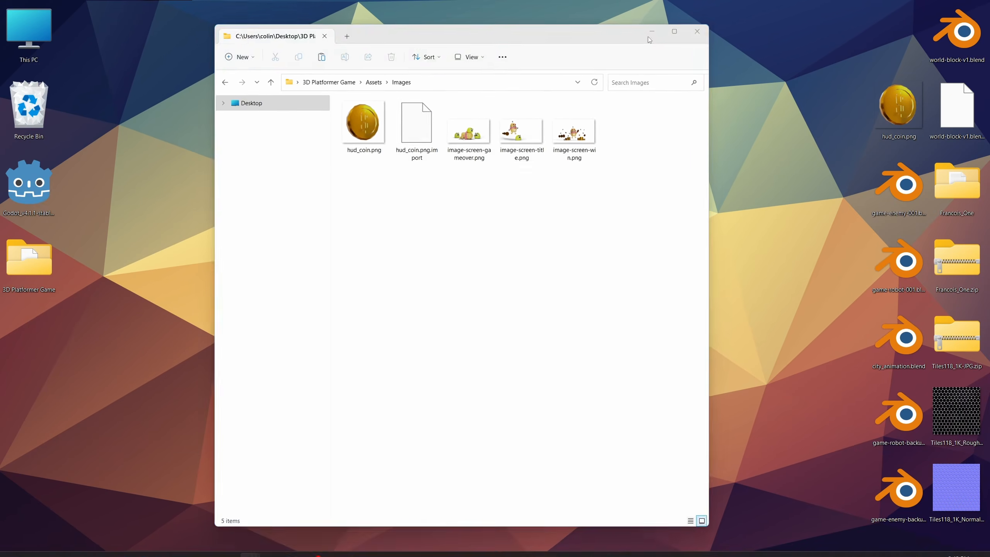
pyautogui.click(759, 47)
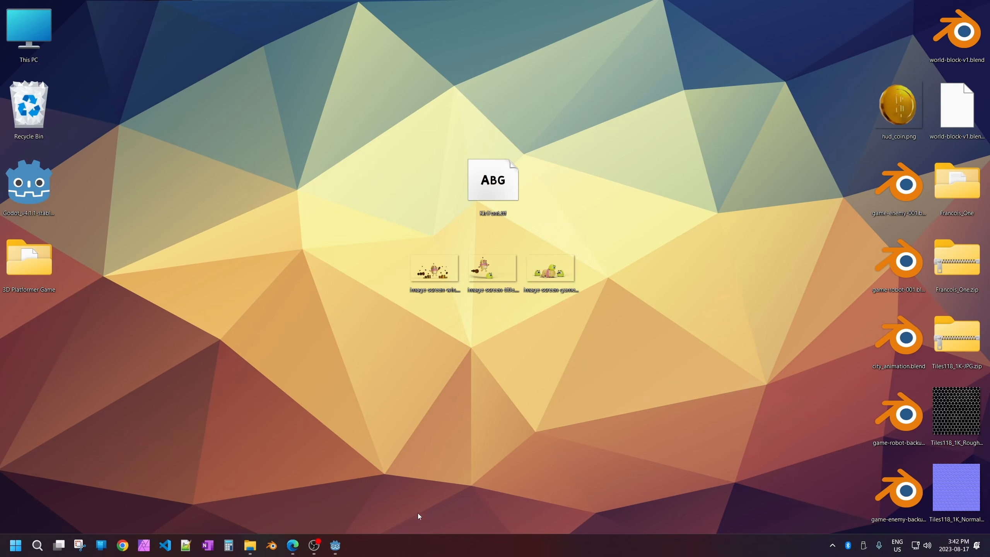
# Switch back to Godot and start adding a child node to MenuTitle with the node search cleared
pyautogui.click(335, 545)
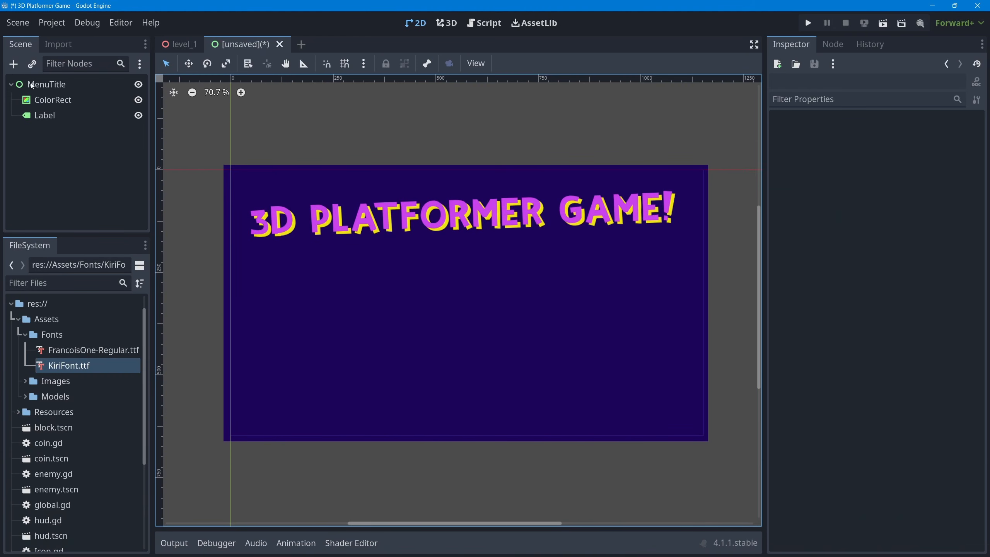
pyautogui.click(33, 87)
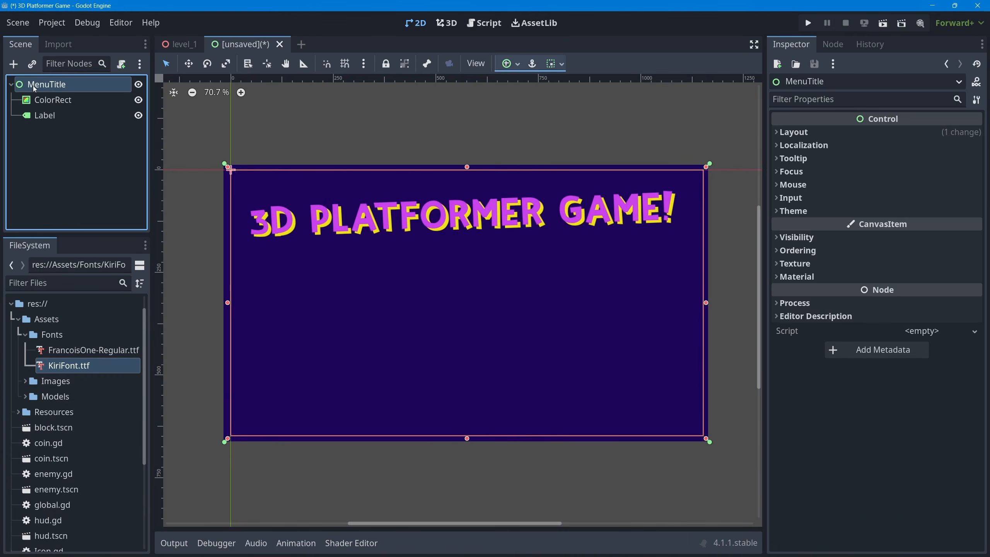
pyautogui.click(13, 64)
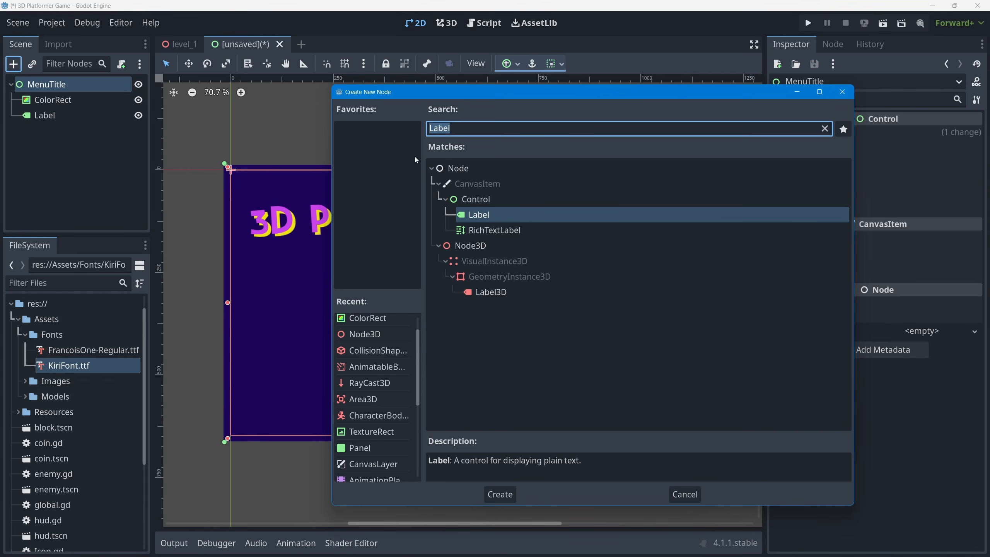
pyautogui.press('BackSpace')
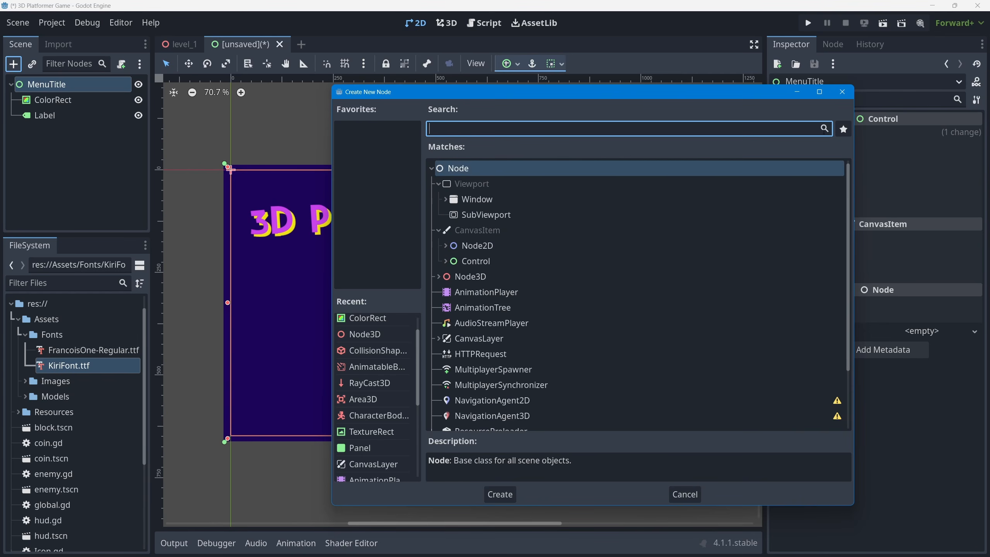
# Browse the Node2D branch of node types for Sprite2D, then collapse the branch again
pyautogui.click(446, 246)
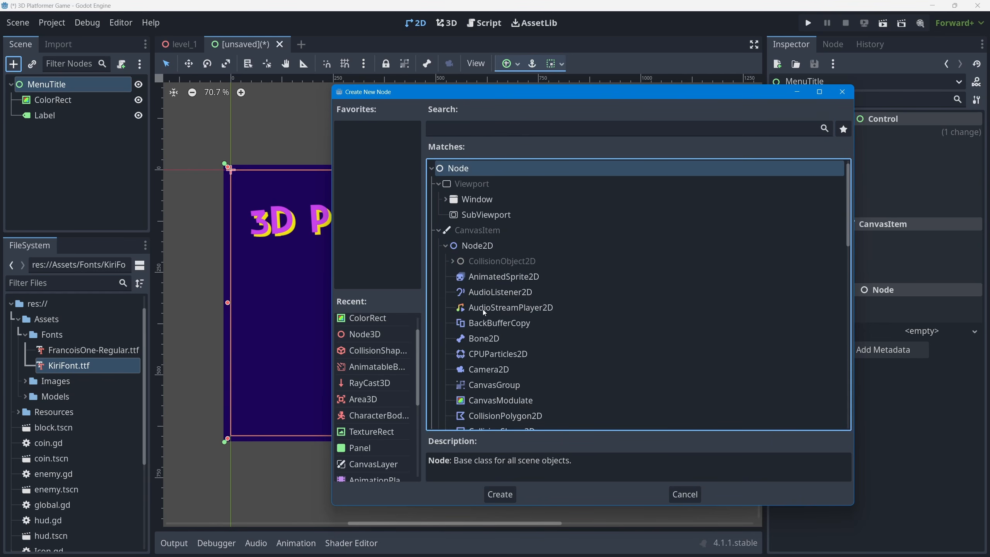
pyautogui.scroll(-3, 485, 324)
pyautogui.scroll(-5, 488, 332)
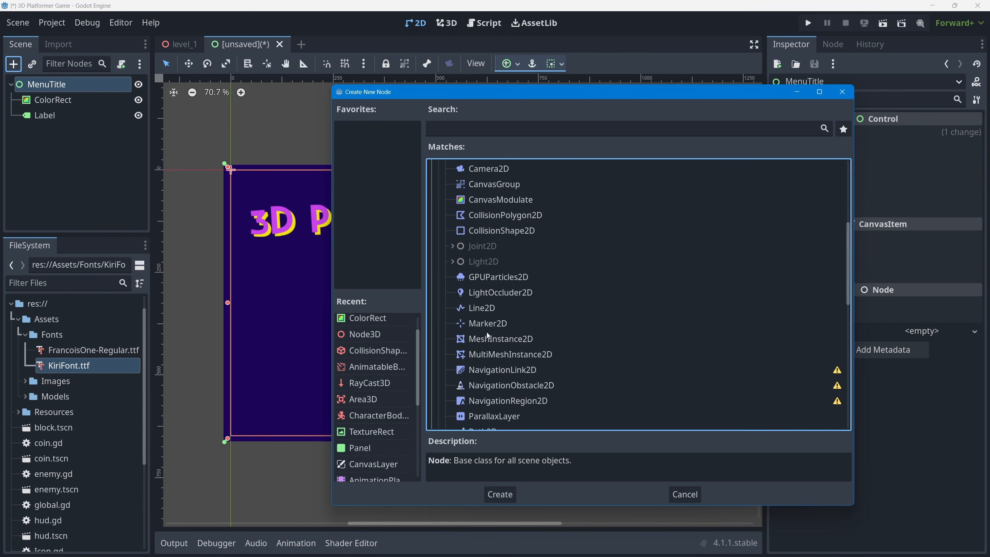
pyautogui.scroll(-3, 488, 334)
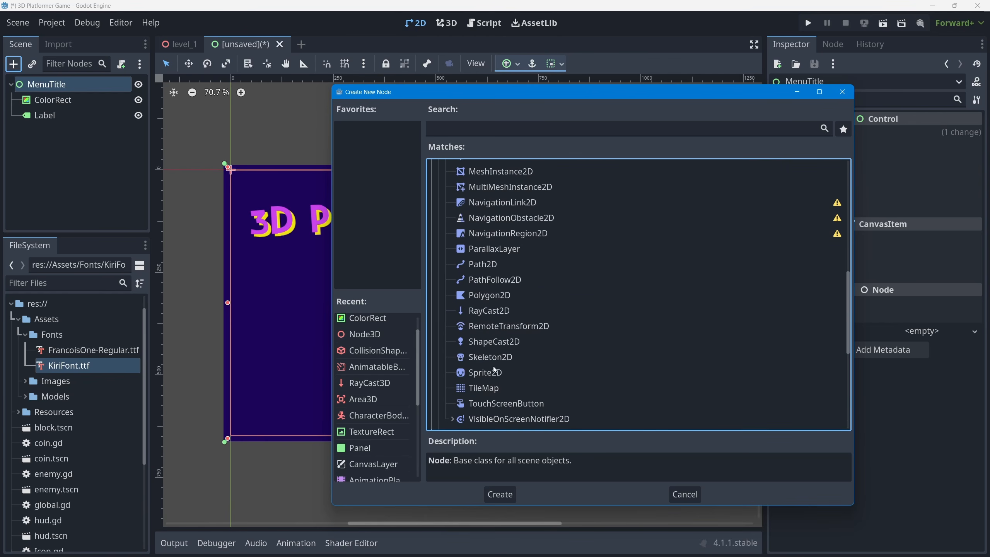
pyautogui.click(486, 373)
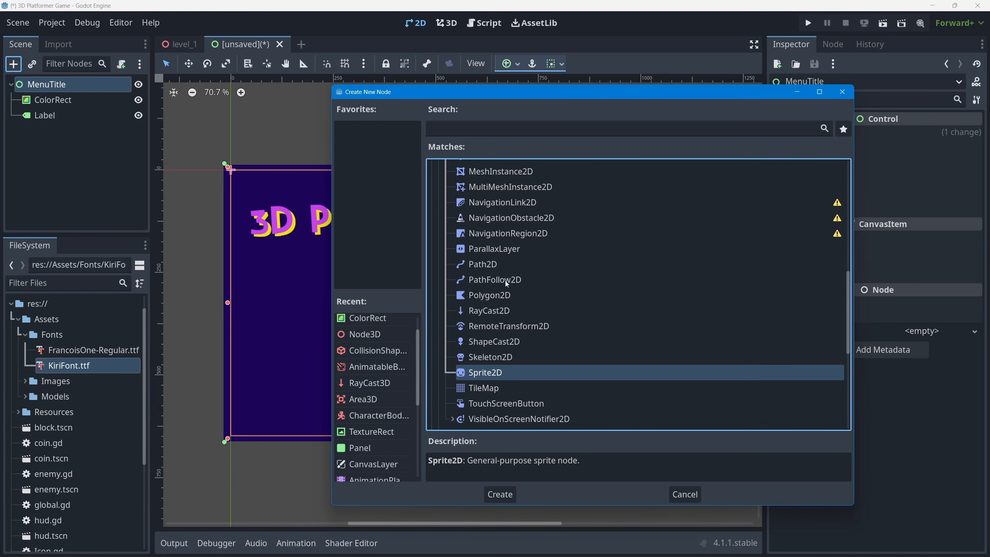
pyautogui.scroll(10, 507, 284)
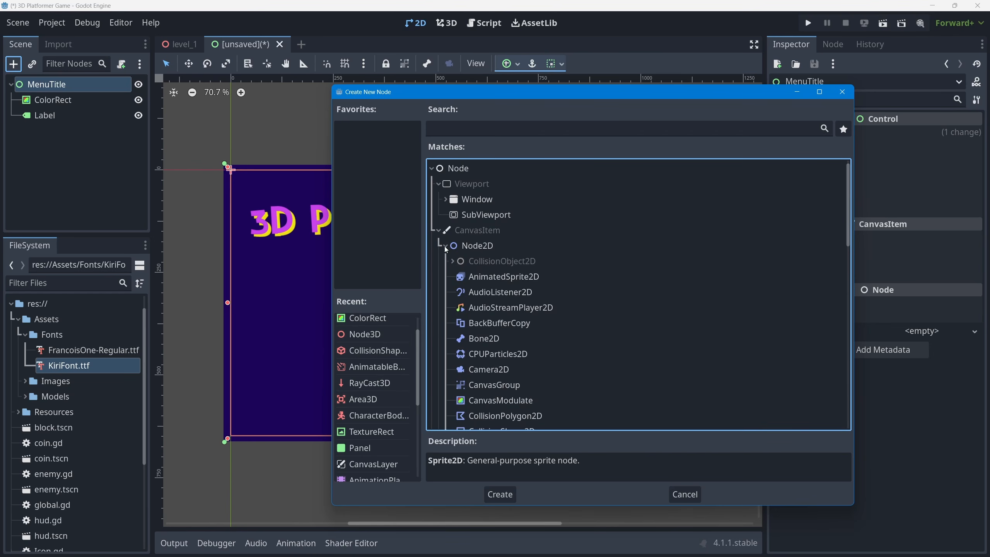
pyautogui.click(446, 248)
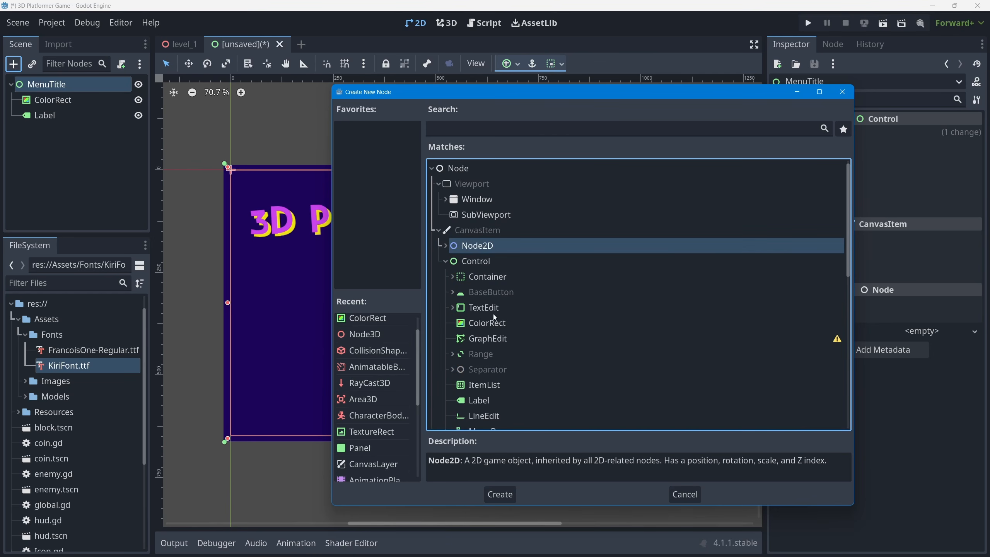
# Find TextureRect among the Control node types and create it as a child of MenuTitle
pyautogui.scroll(-3, 494, 318)
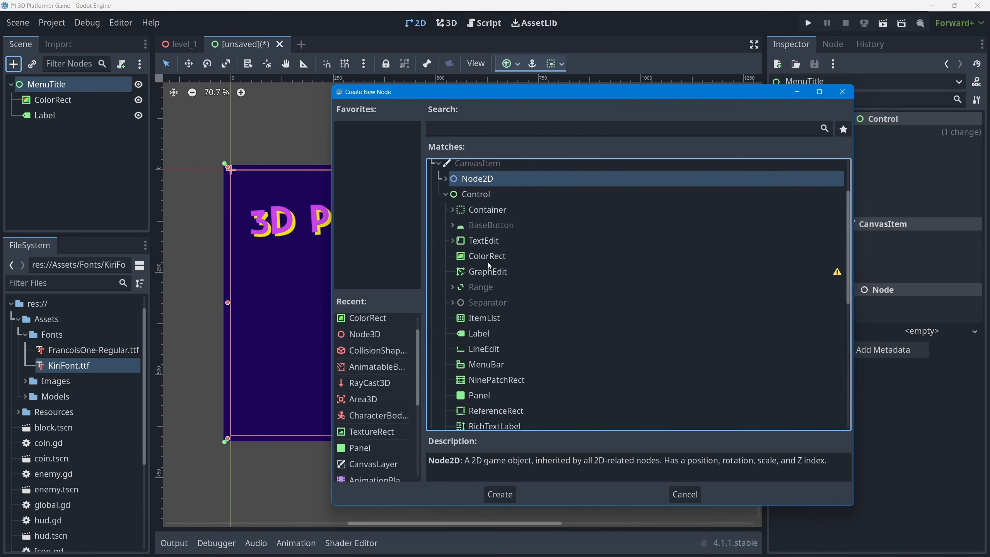
pyautogui.scroll(-5, 525, 338)
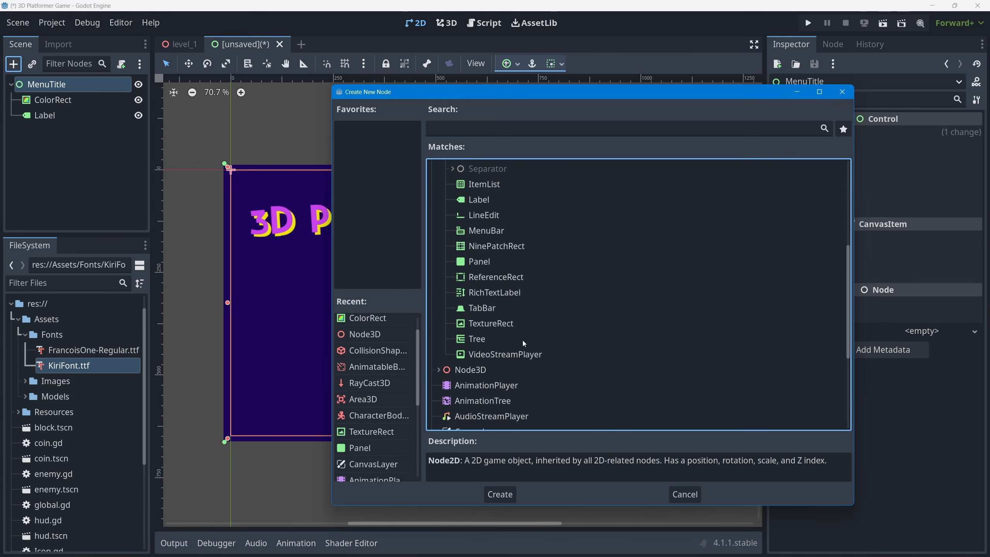
pyautogui.click(495, 324)
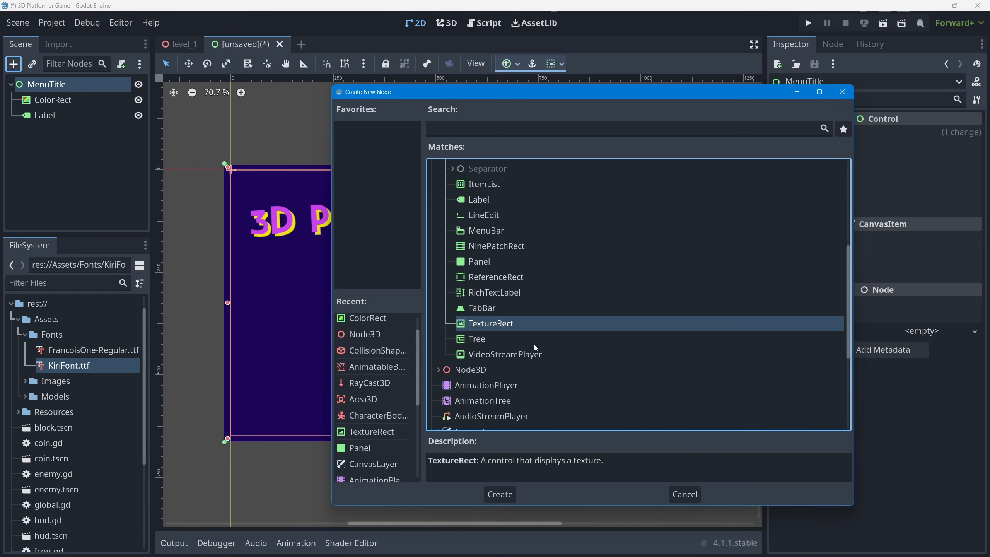
pyautogui.click(363, 434)
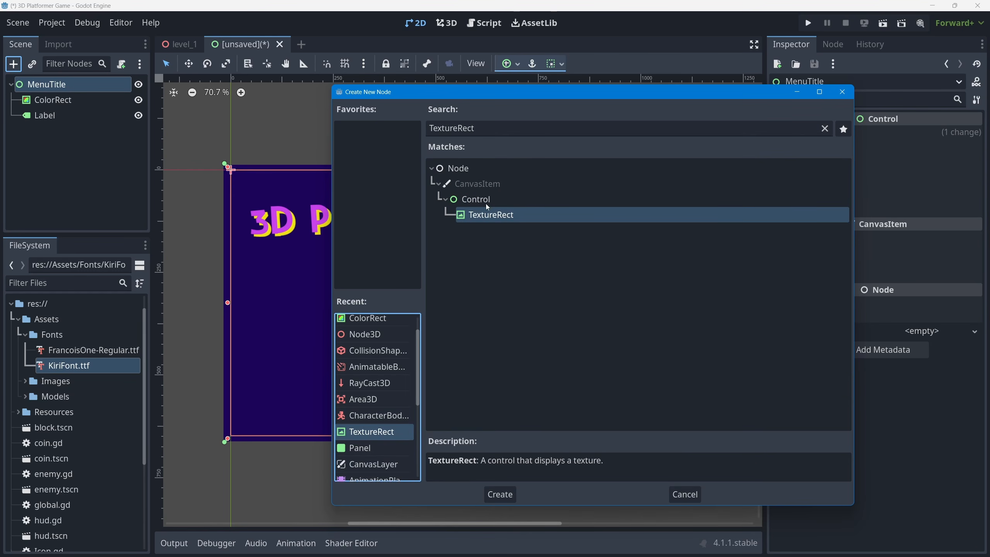
pyautogui.doubleClick(475, 215)
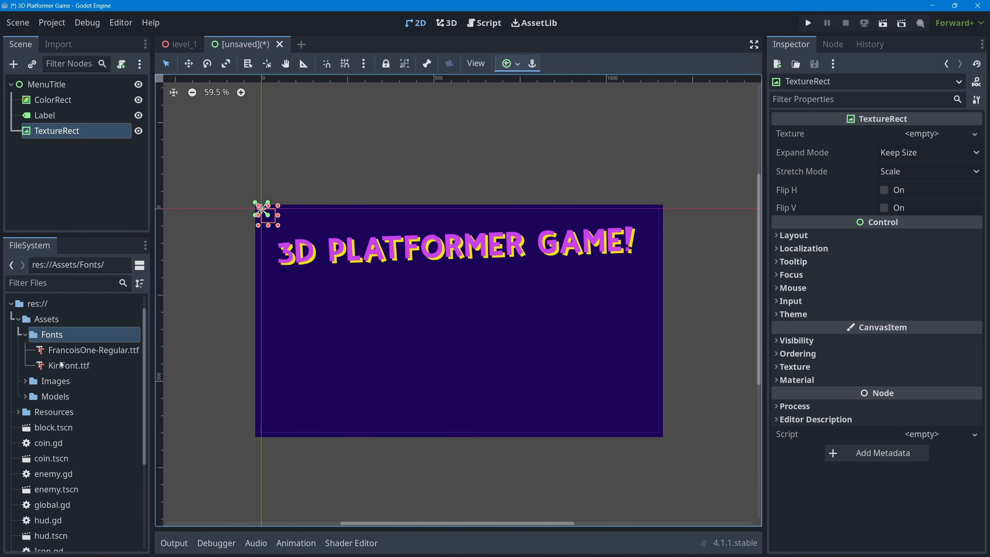
# Assign image-screen-title.png from the Assets/Images folder as the TextureRect's texture
pyautogui.click(25, 381)
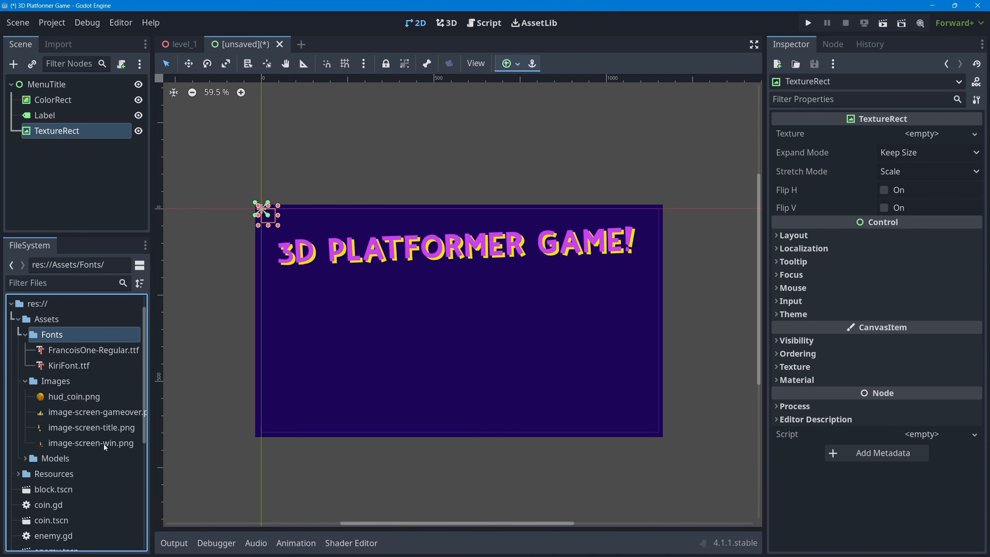
pyautogui.moveTo(69, 430)
pyautogui.moveTo(69, 430); pyautogui.dragTo(924, 136)
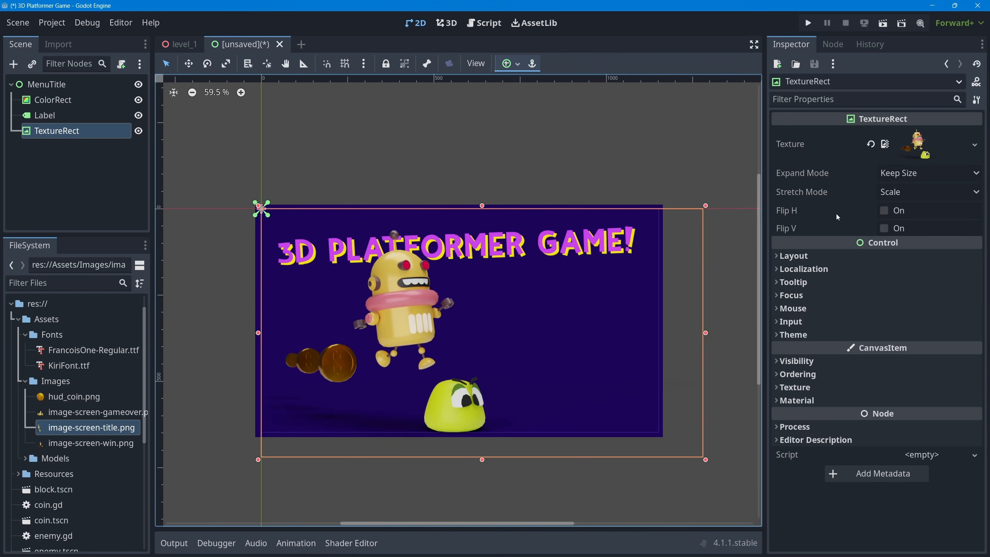
# Try to shrink the title picture on the canvas, then set the TextureRect's Expand Mode to Ignore Size
pyautogui.moveTo(706, 460); pyautogui.dragTo(621, 375)
pyautogui.click(921, 176)
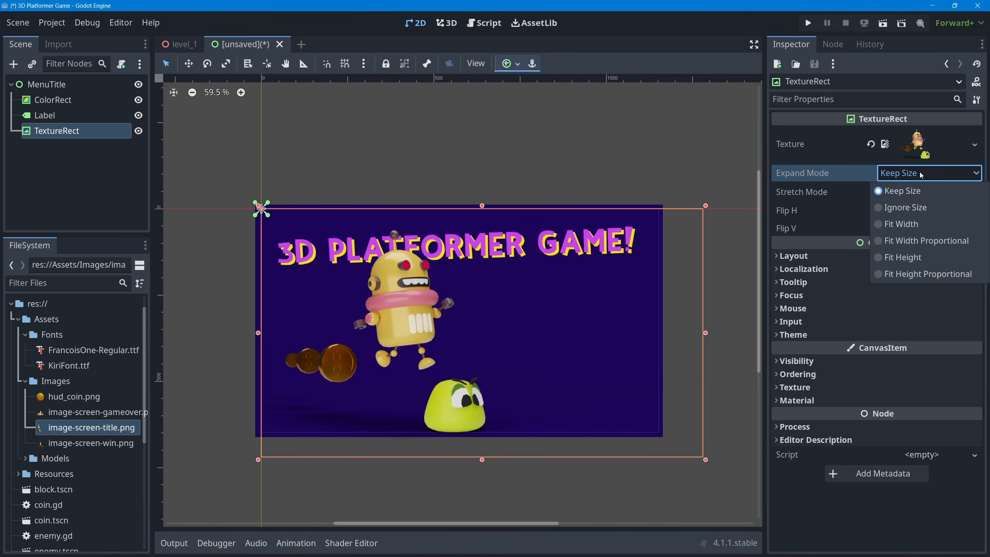
pyautogui.click(899, 211)
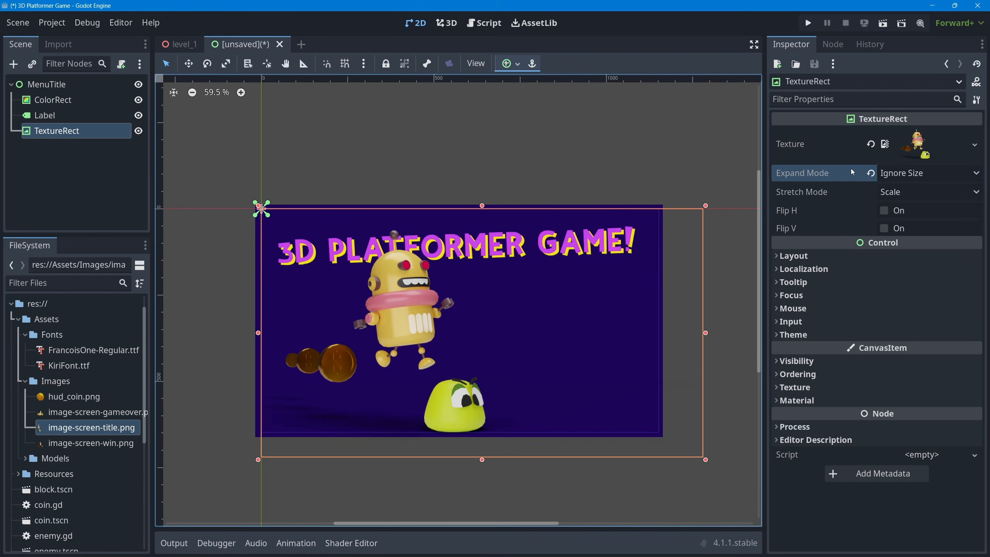
# Enlarge the title picture proportionally and shift it up to line its left edge up with the coloured background
pyautogui.keyDown('shift'); pyautogui.moveTo(708, 464); pyautogui.dragTo(666, 484); pyautogui.keyUp('shift')
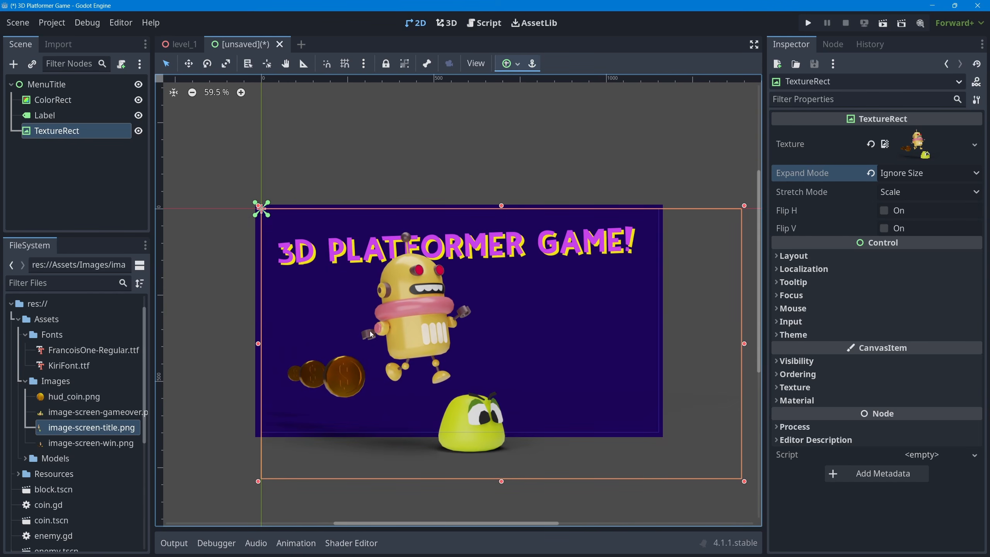
pyautogui.moveTo(410, 313); pyautogui.dragTo(442, 294)
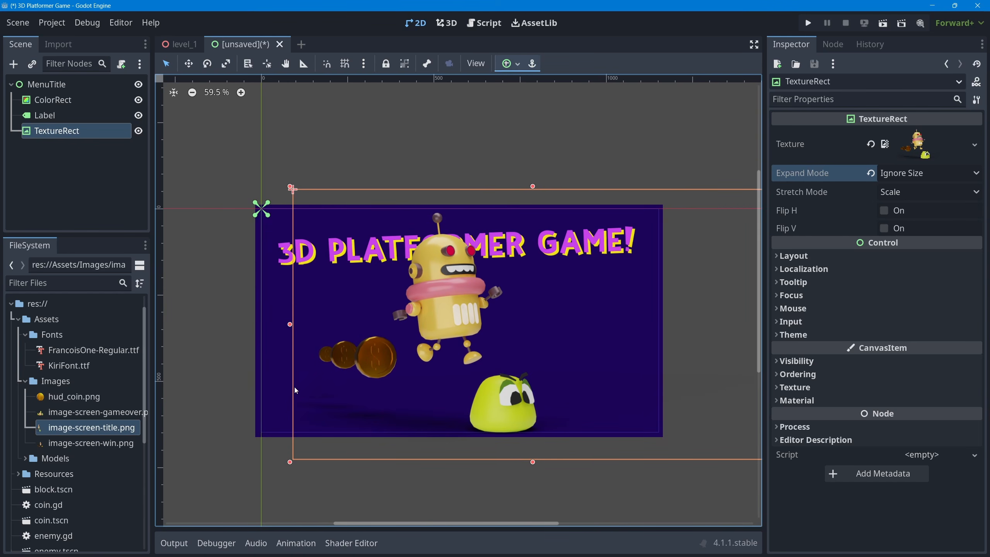
pyautogui.moveTo(353, 370); pyautogui.dragTo(307, 356)
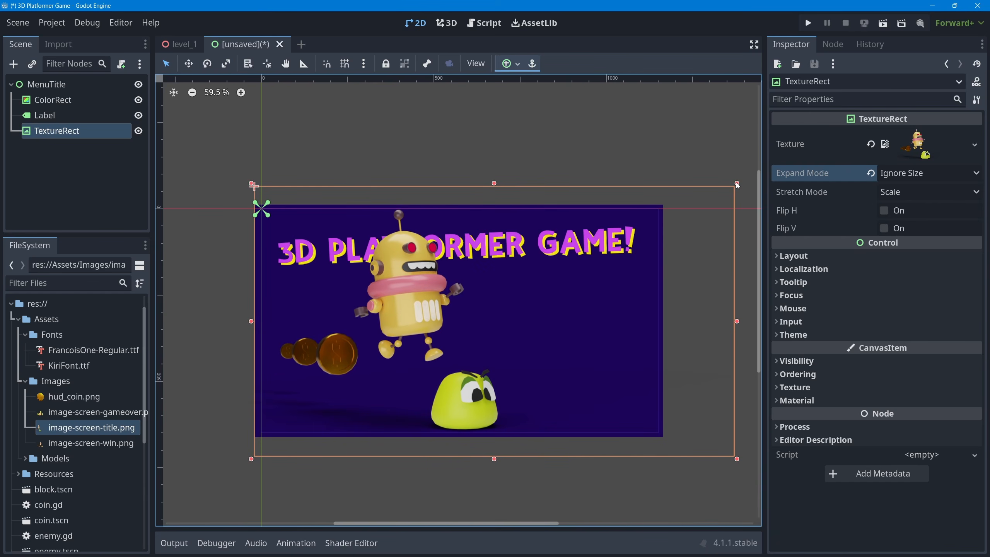
# Scale the title picture down proportionally, place it under the title text within the background's lower edge, and deselect it
pyautogui.moveTo(738, 185); pyautogui.dragTo(654, 236)
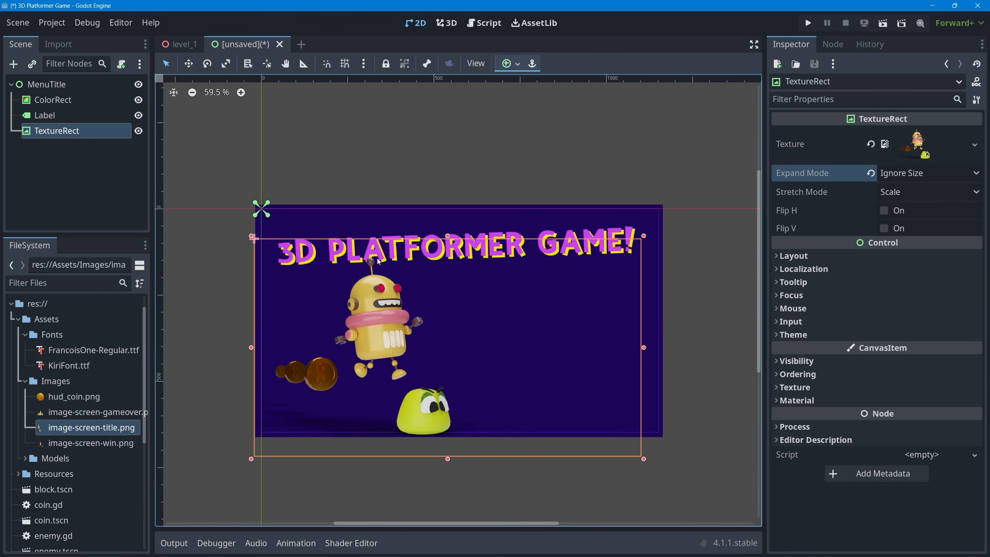
pyautogui.moveTo(378, 313); pyautogui.dragTo(378, 308)
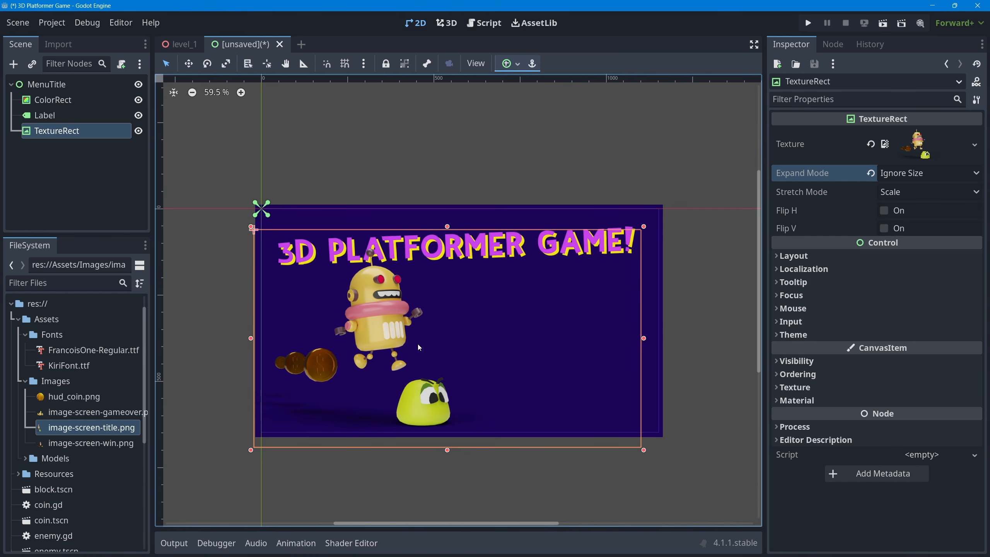
pyautogui.moveTo(644, 449); pyautogui.dragTo(635, 438)
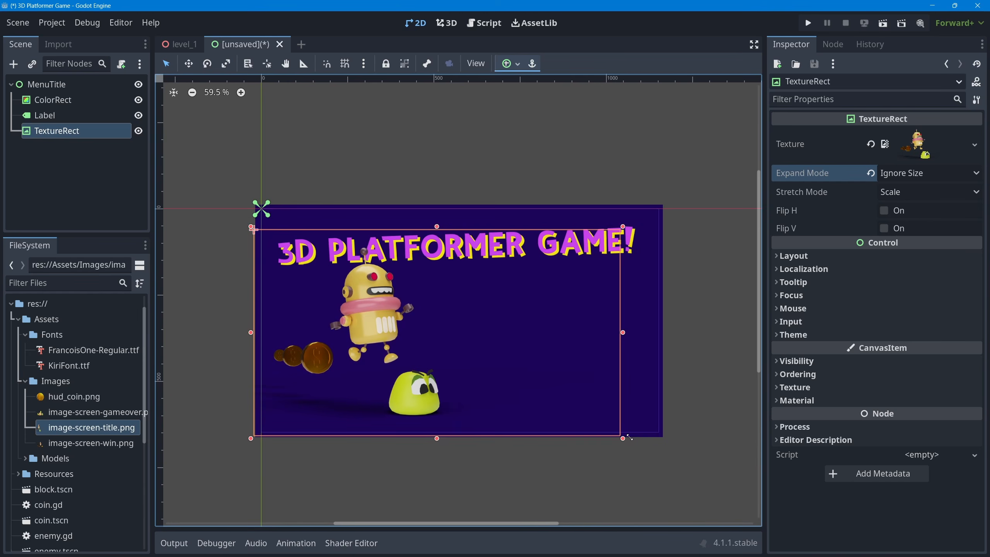
pyautogui.click(587, 197)
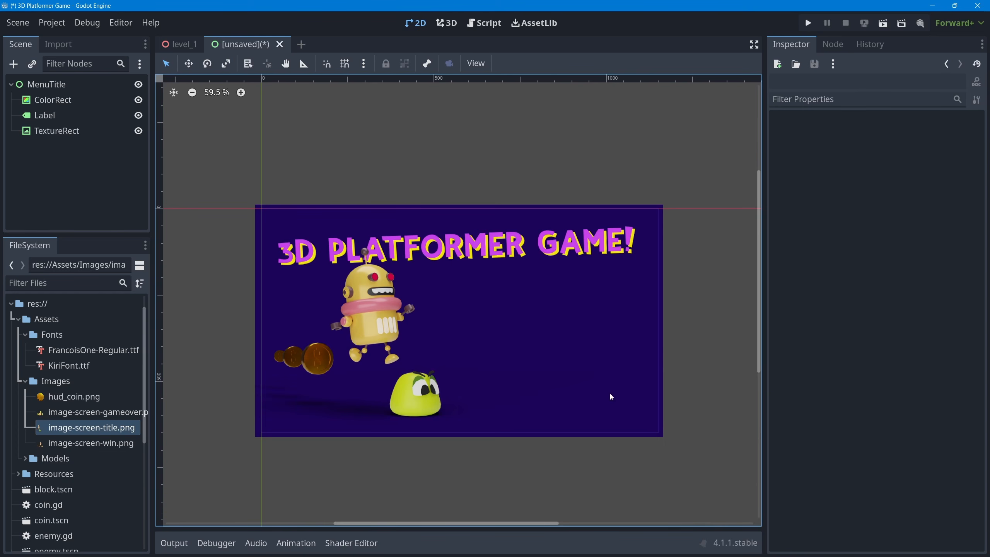
pyautogui.click(189, 44)
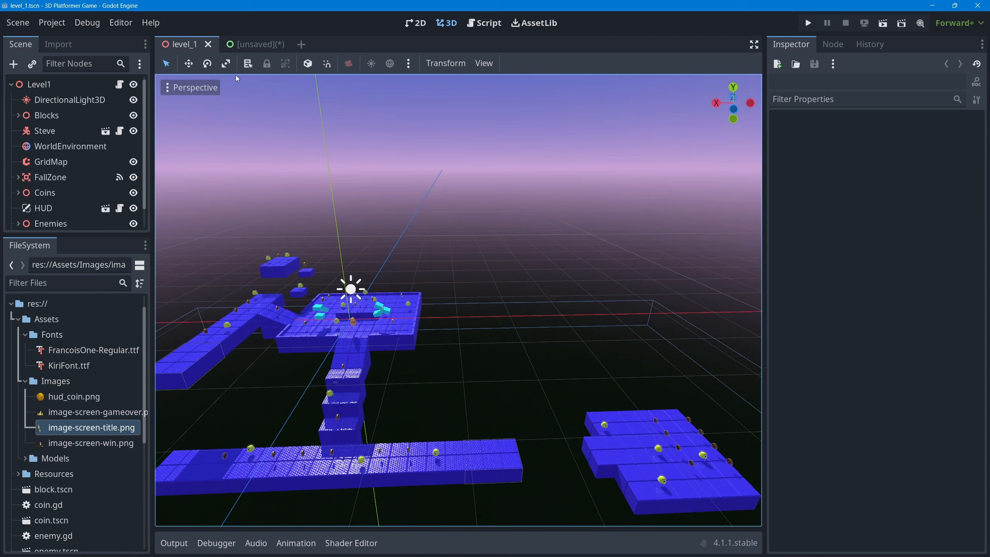
pyautogui.click(246, 47)
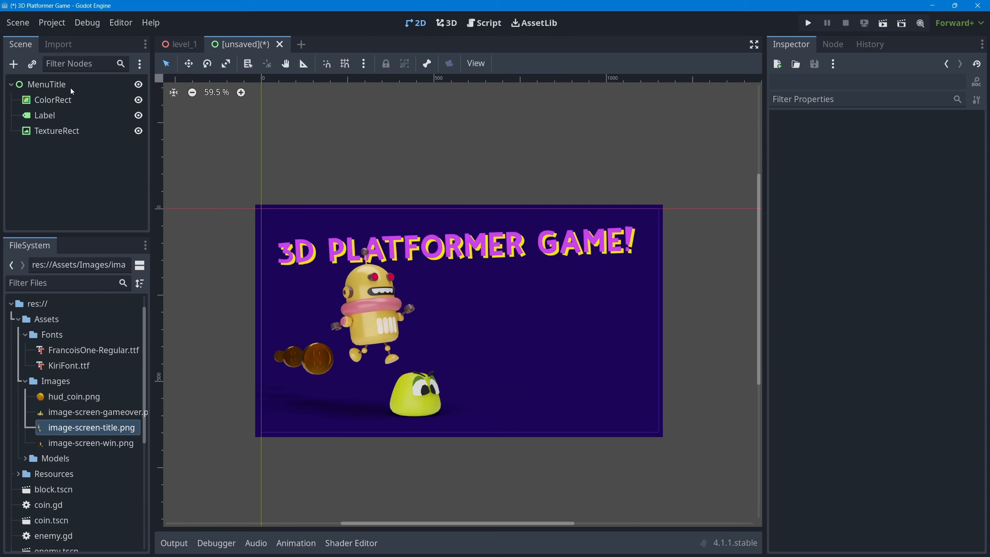
# Add a Button node as a child of the MenuTitle root node
pyautogui.click(39, 84)
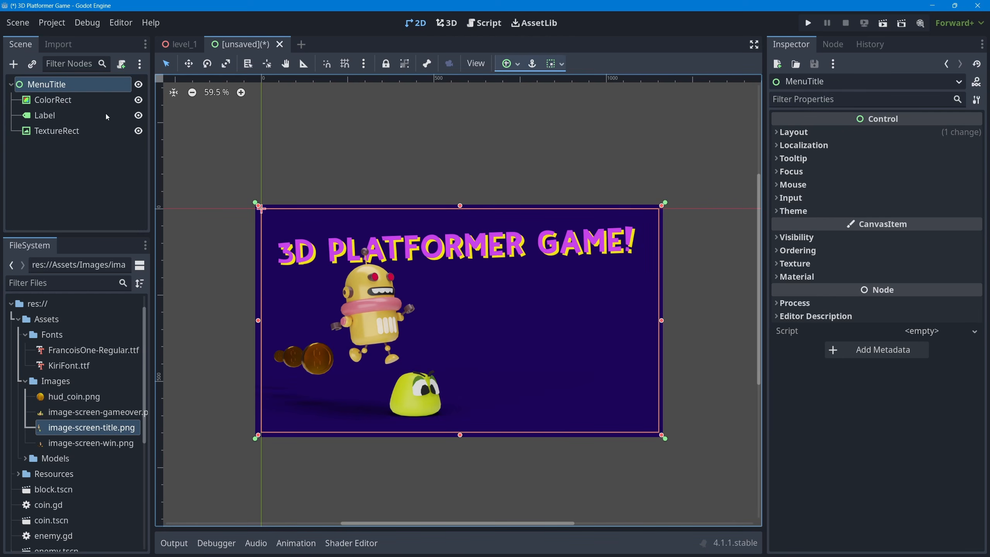
pyautogui.click(13, 64)
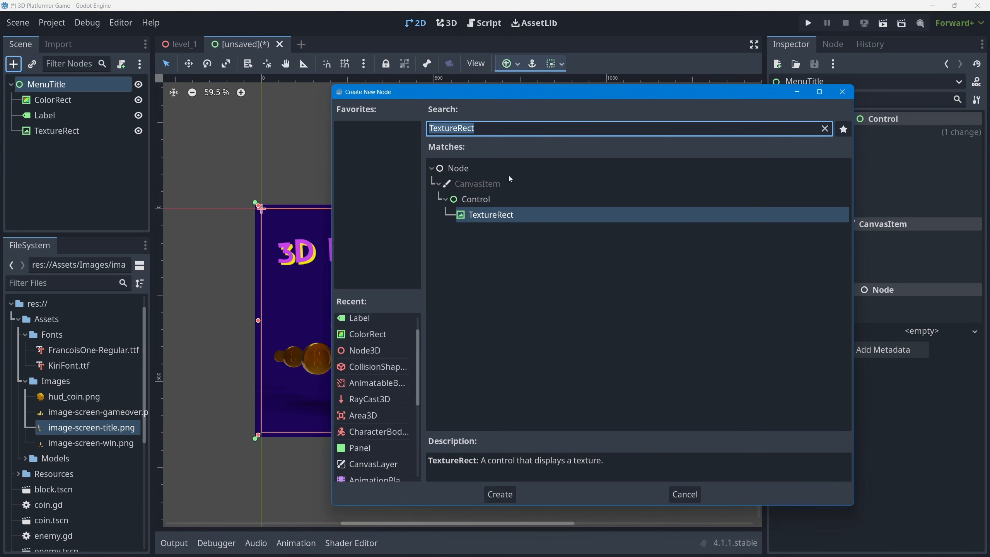
pyautogui.click(825, 128)
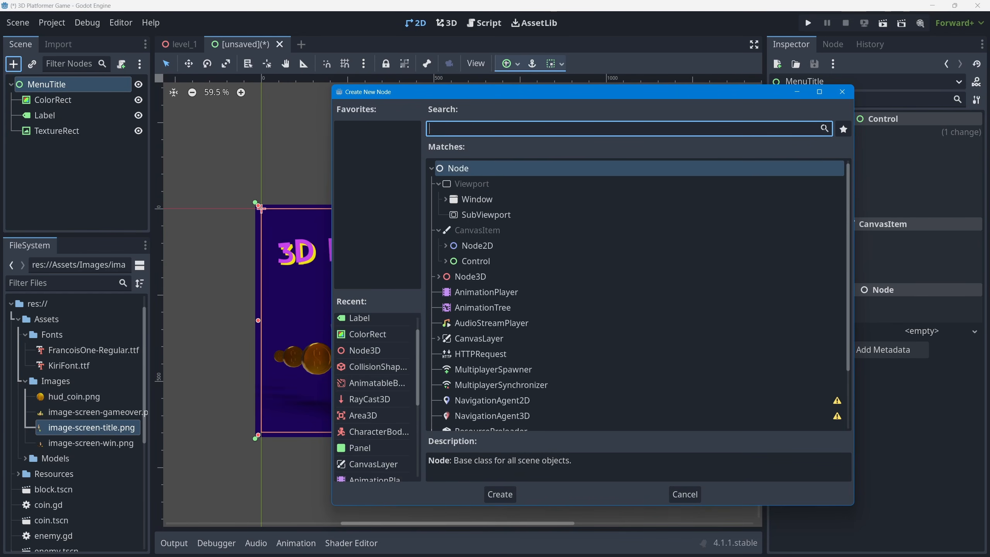
pyautogui.click(446, 261)
pyautogui.click(452, 293)
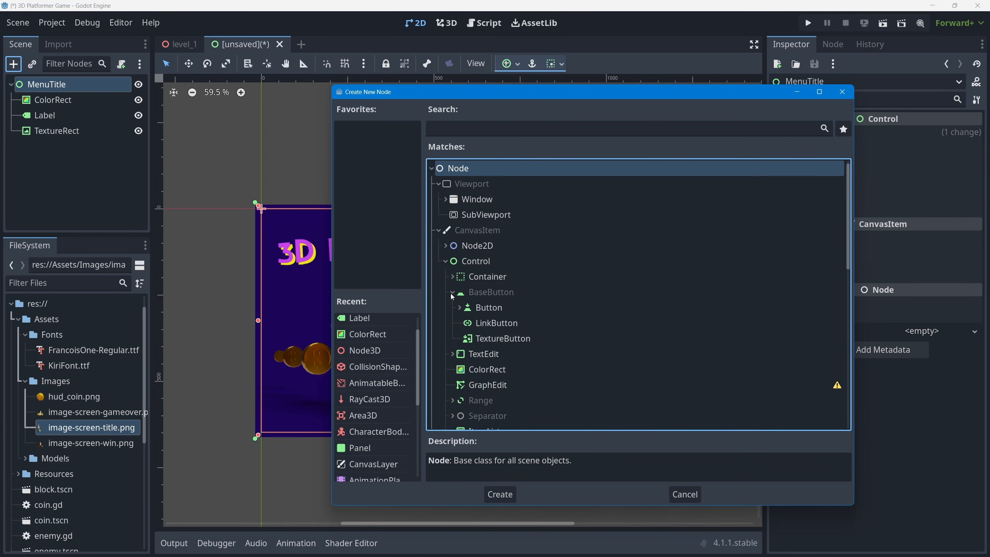
pyautogui.click(460, 308)
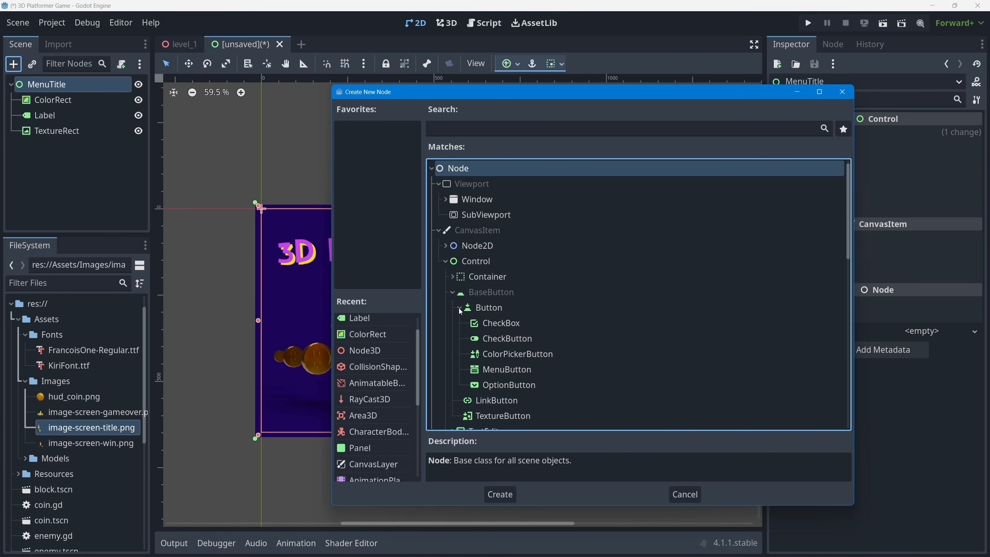
pyautogui.scroll(-1, 499, 303)
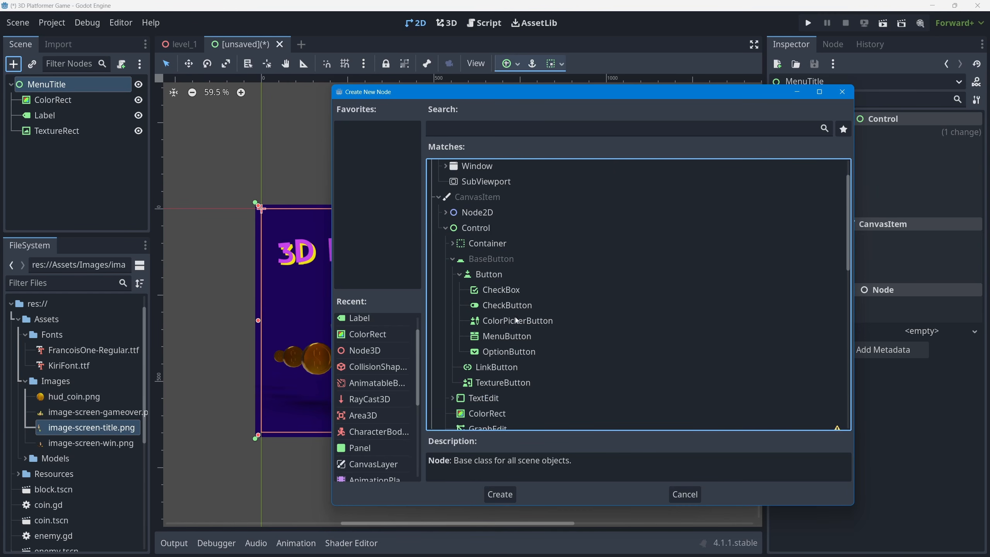
pyautogui.click(483, 275)
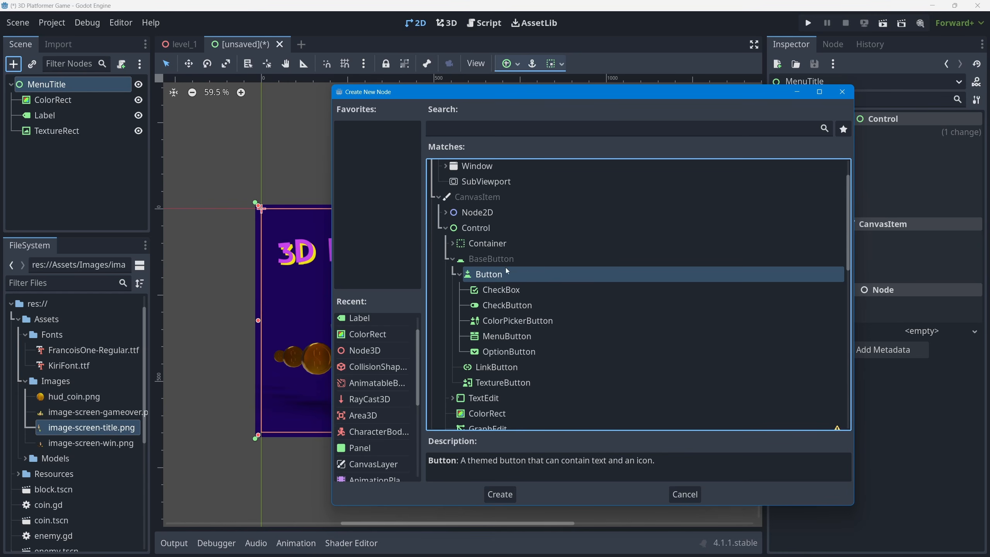
pyautogui.click(501, 494)
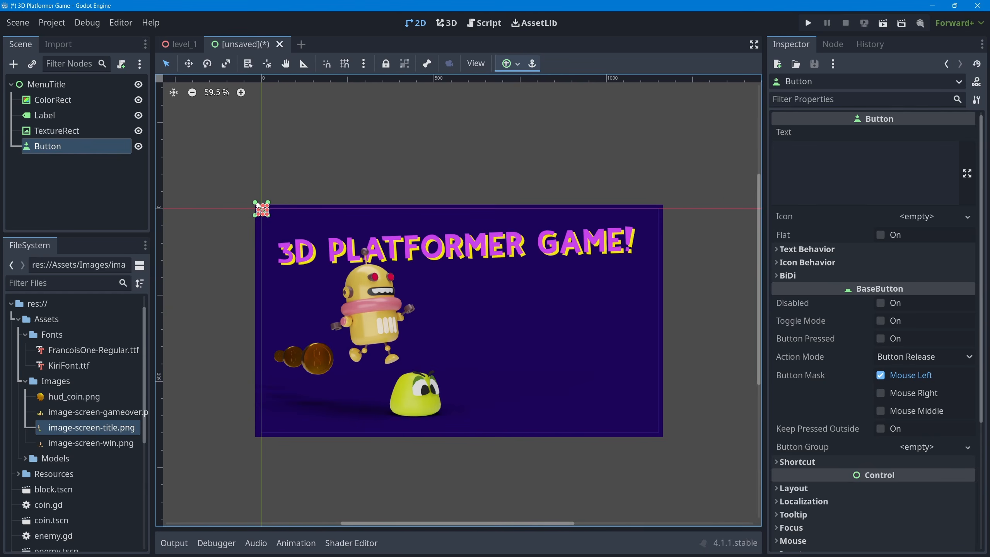
# Enlarge the new button into a wide rectangle and move it under the title text, into the empty area beside the title picture
pyautogui.scroll(4, 258, 206)
pyautogui.moveTo(276, 236); pyautogui.dragTo(435, 281)
pyautogui.click(415, 190)
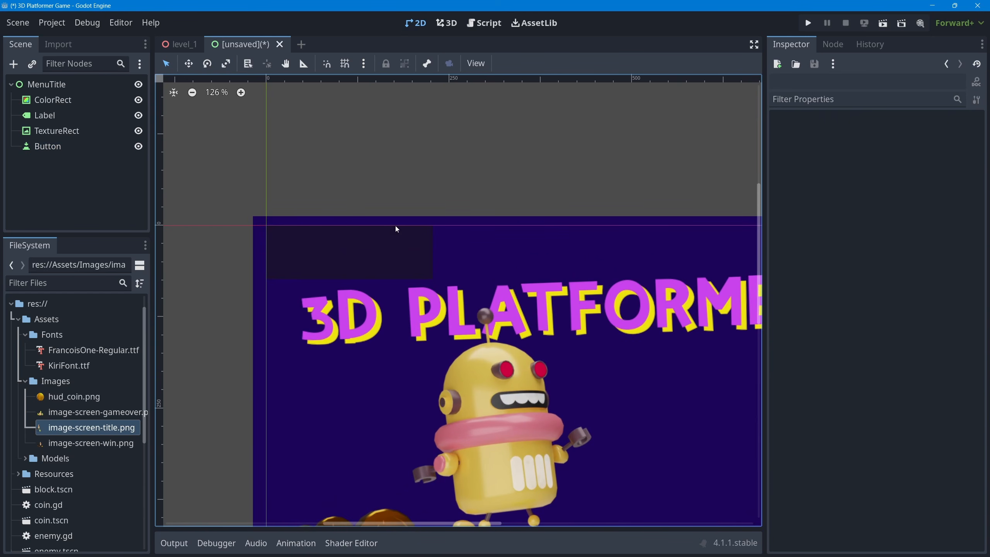
pyautogui.click(366, 248)
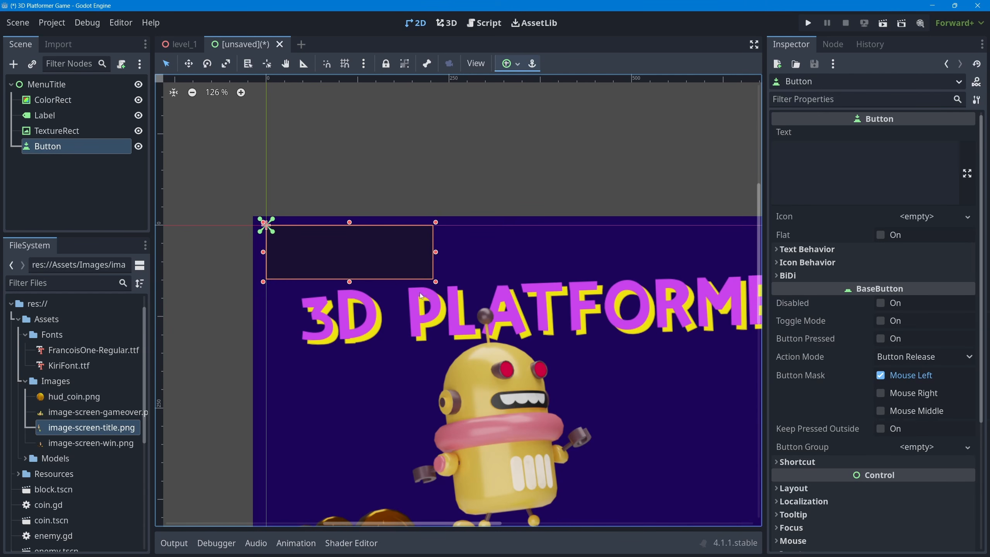
pyautogui.scroll(-3, 387, 252)
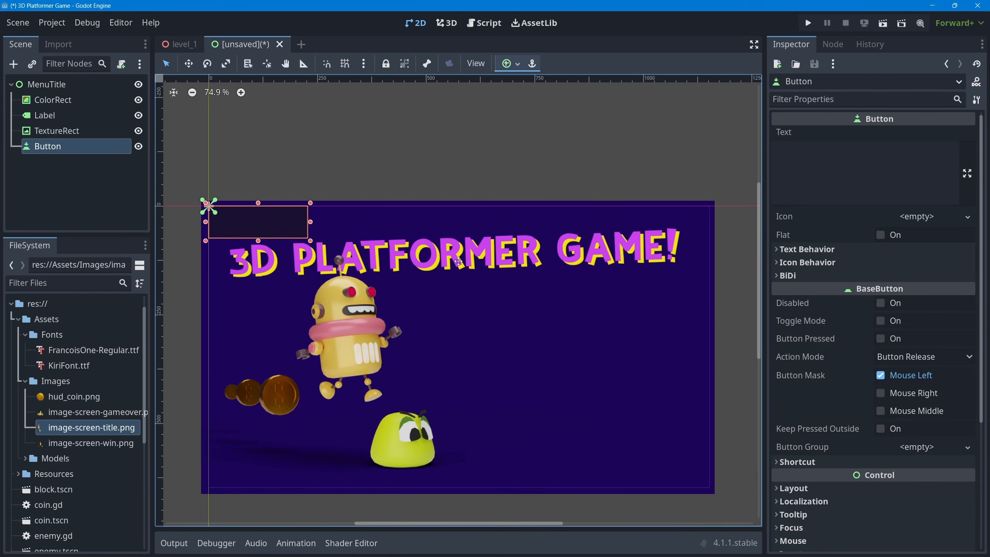
pyautogui.moveTo(265, 218); pyautogui.dragTo(585, 350)
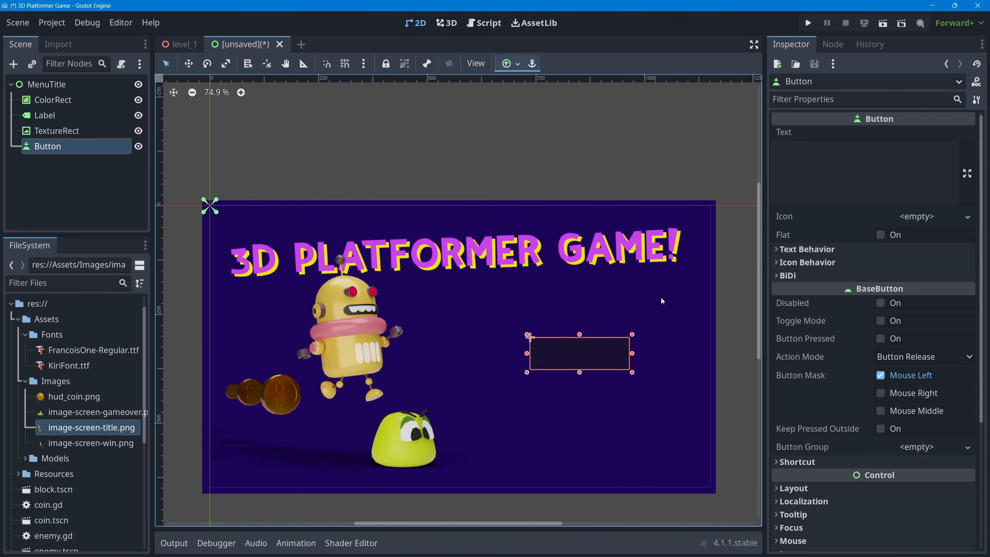
# Set the button's text to PLAY and override its font with FrancoisOne-Regular.ttf from the Assets/Fonts folder
pyautogui.click(841, 158)
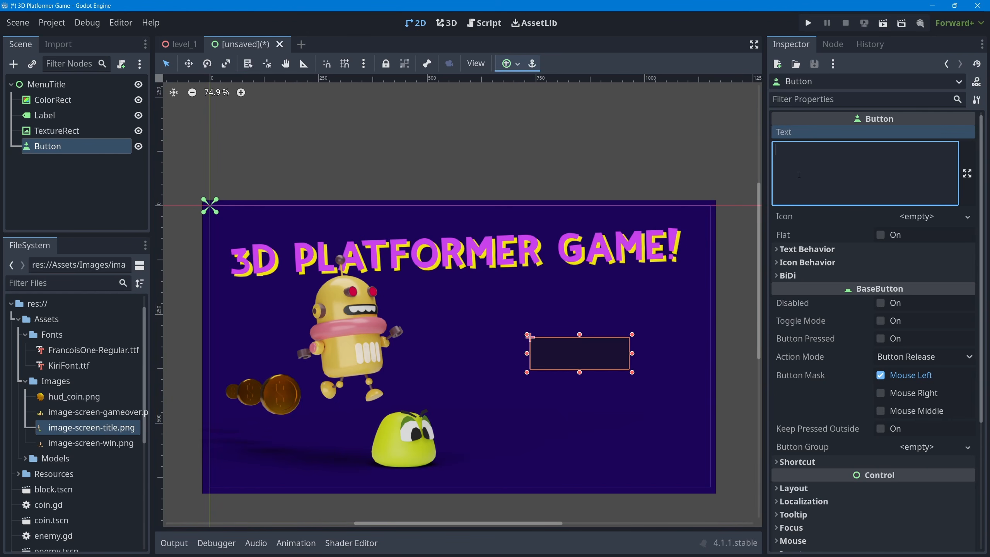
pyautogui.write('PLAY')
pyautogui.scroll(-5, 792, 405)
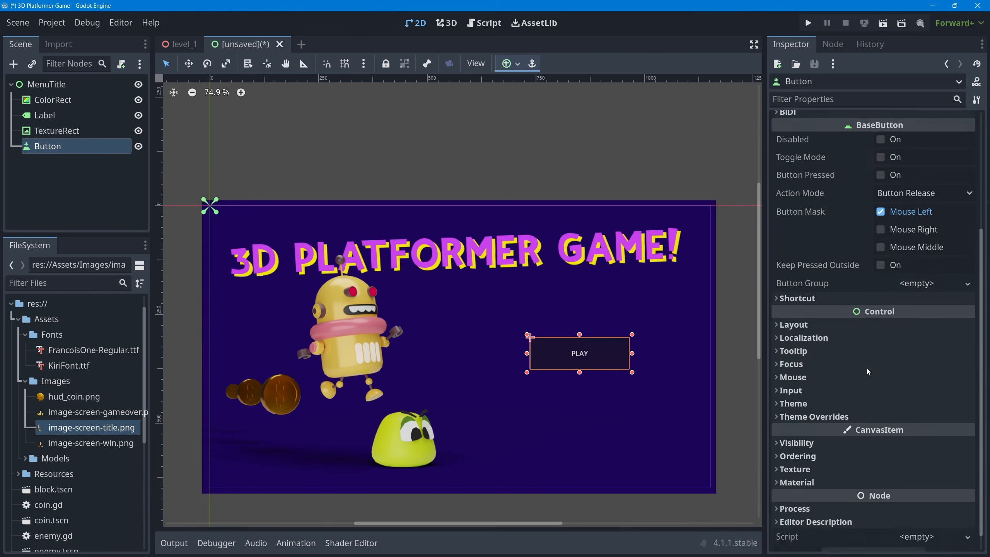
pyautogui.click(794, 403)
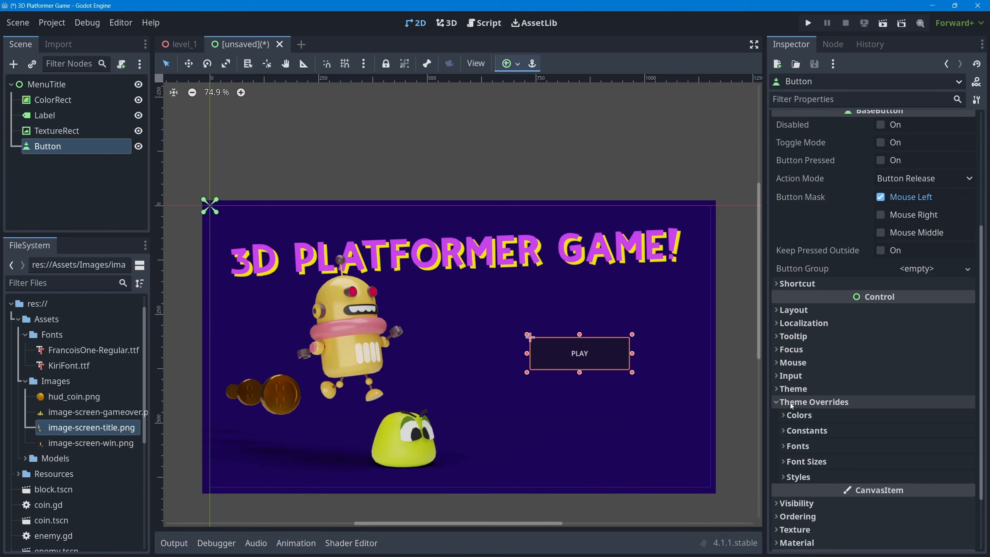
pyautogui.click(783, 447)
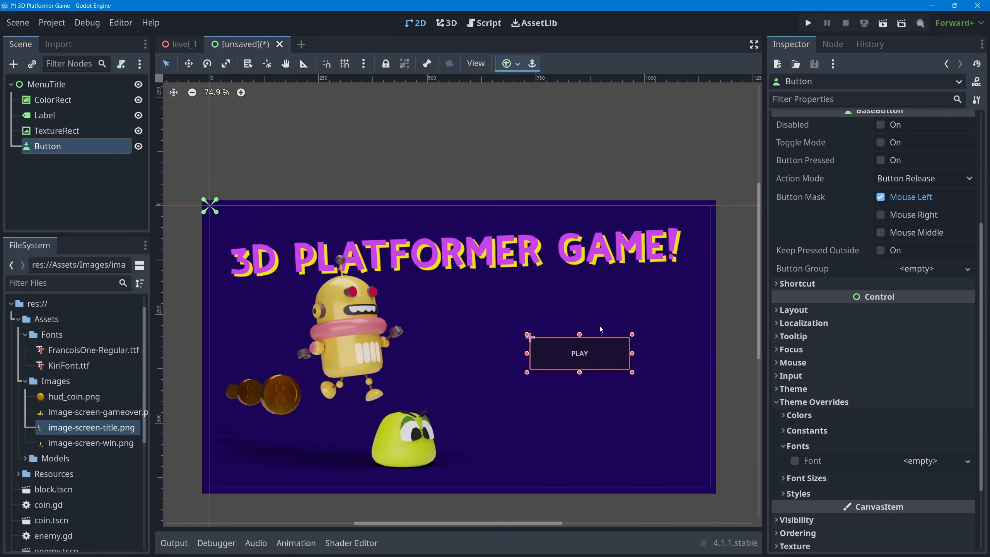
pyautogui.click(74, 352)
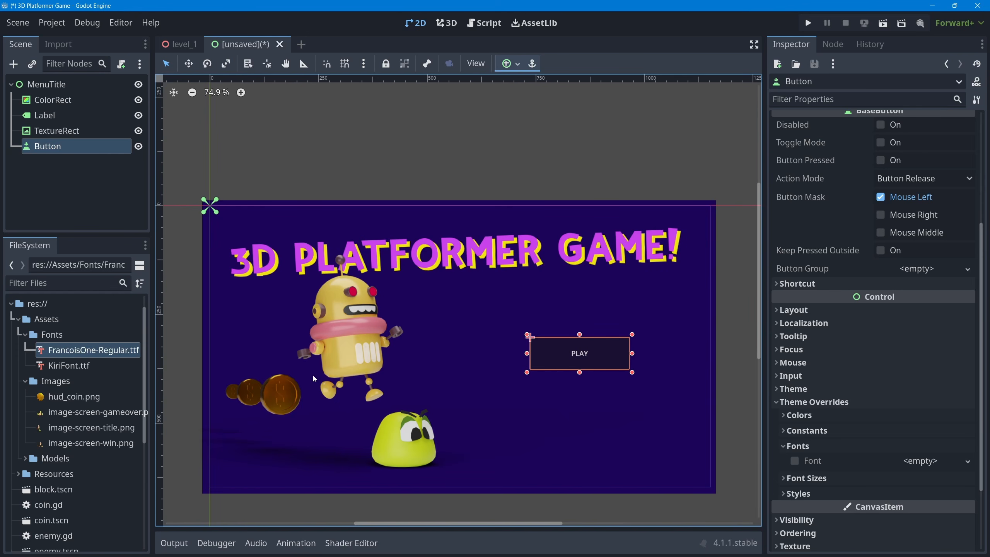
pyautogui.moveTo(92, 350); pyautogui.dragTo(932, 468)
# Enable the font size override on the PLAY button and set it to 50 px
pyautogui.scroll(-3, 864, 441)
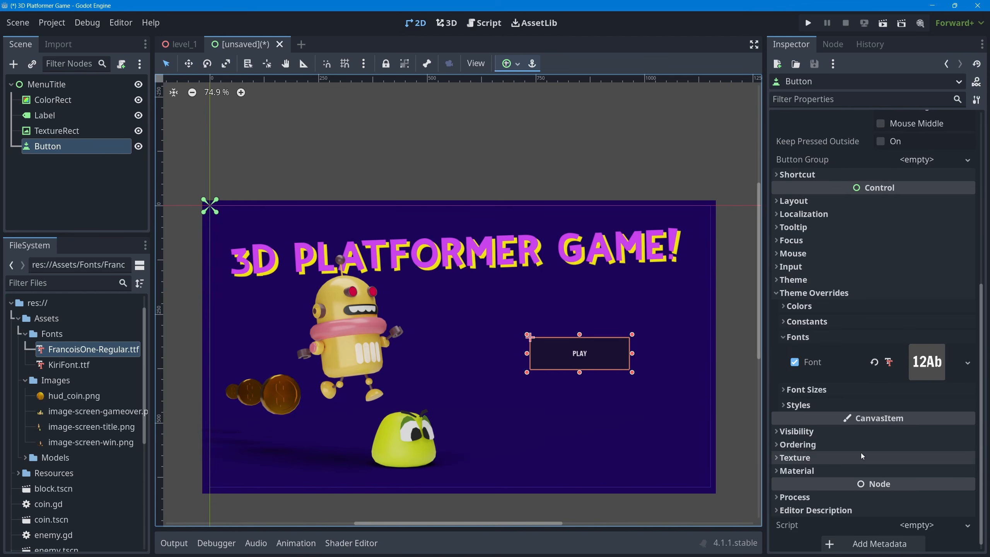
pyautogui.click(785, 389)
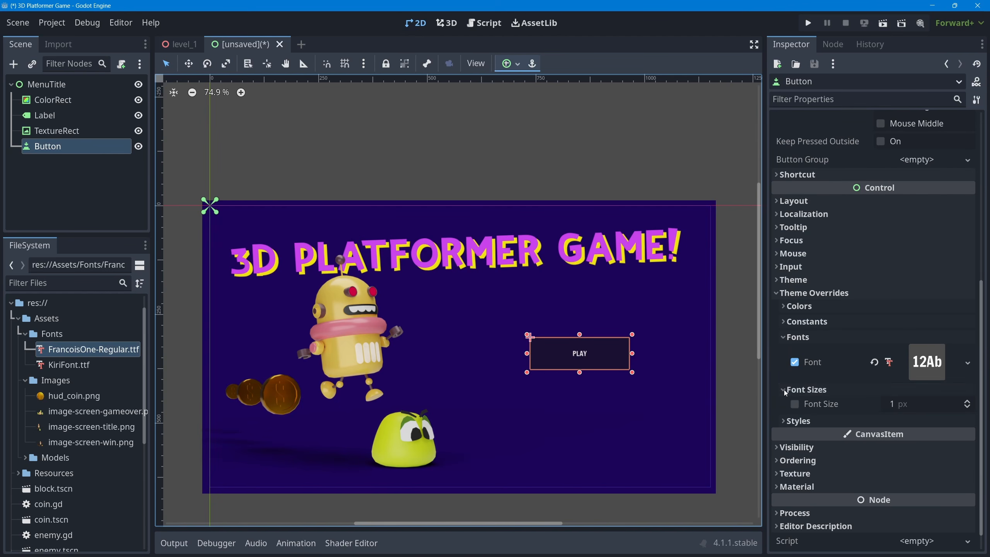
pyautogui.click(795, 404)
pyautogui.click(902, 403)
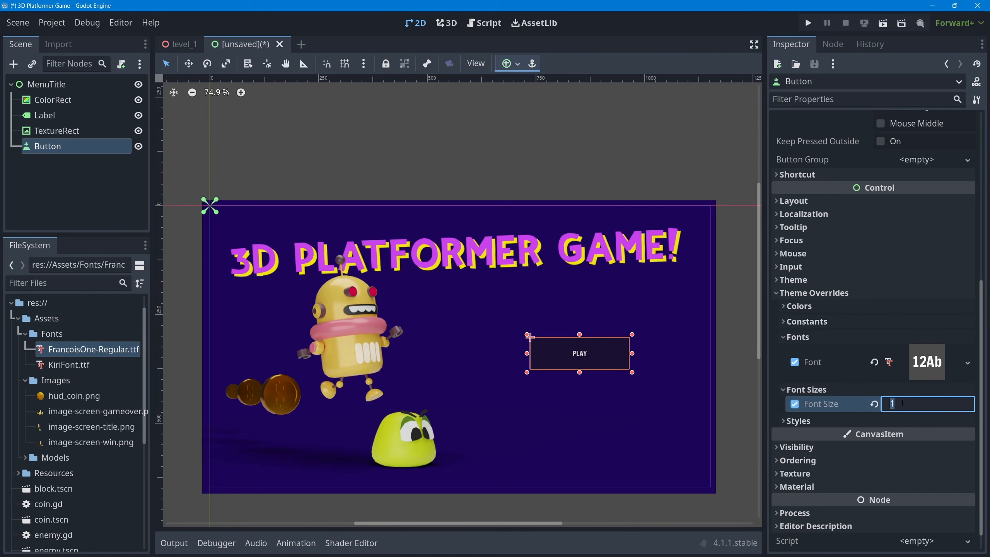
pyautogui.write('30')
pyautogui.press('Return')
pyautogui.click(939, 405)
pyautogui.write('50')
pyautogui.press('Return')
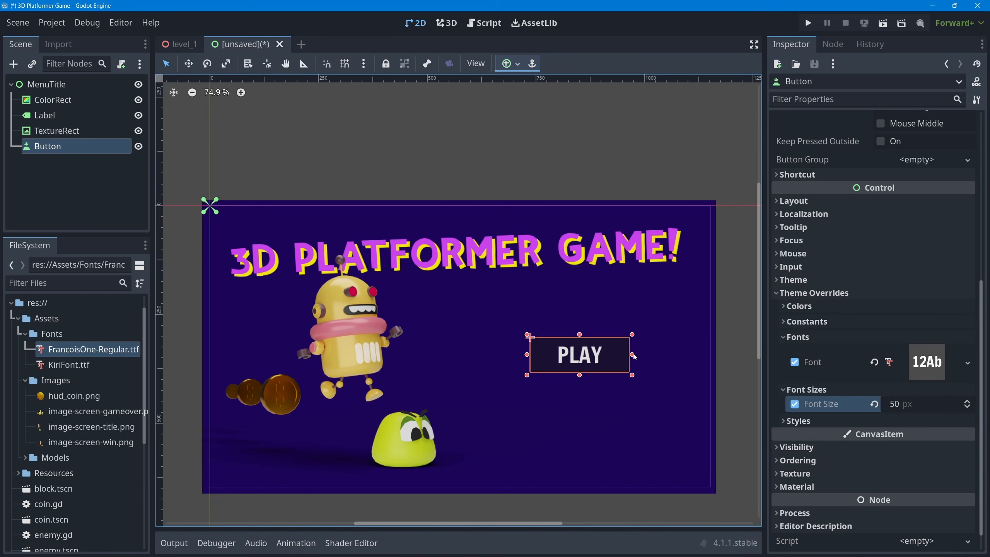
# Narrow the button to fit more closely around its PLAY text, turn on its Flat option, and deselect it
pyautogui.moveTo(634, 356); pyautogui.dragTo(608, 356)
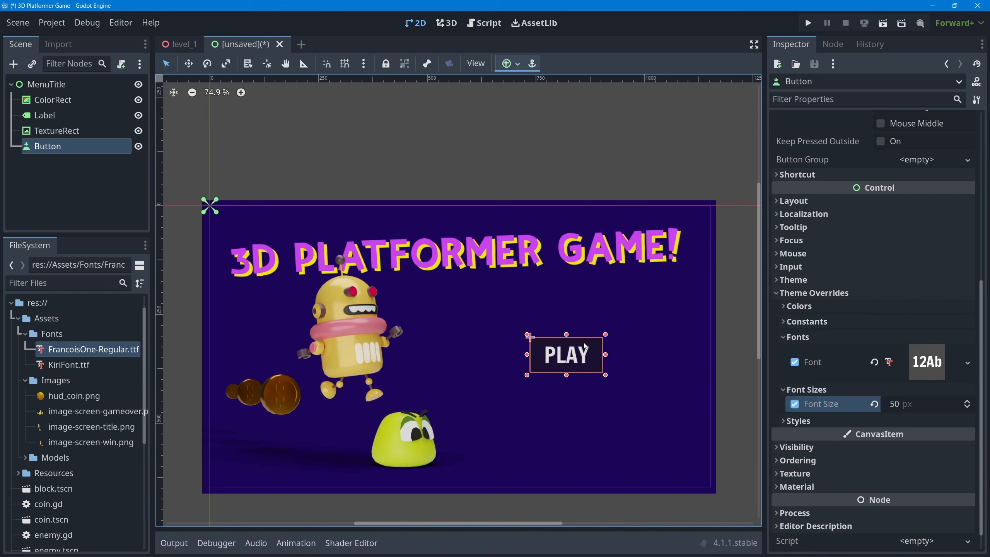
pyautogui.click(529, 160)
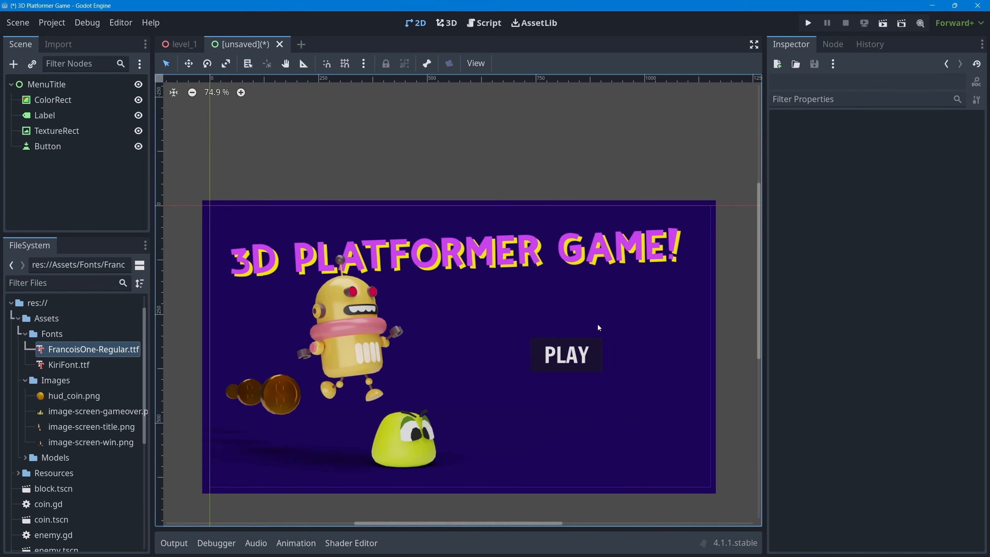
pyautogui.click(564, 366)
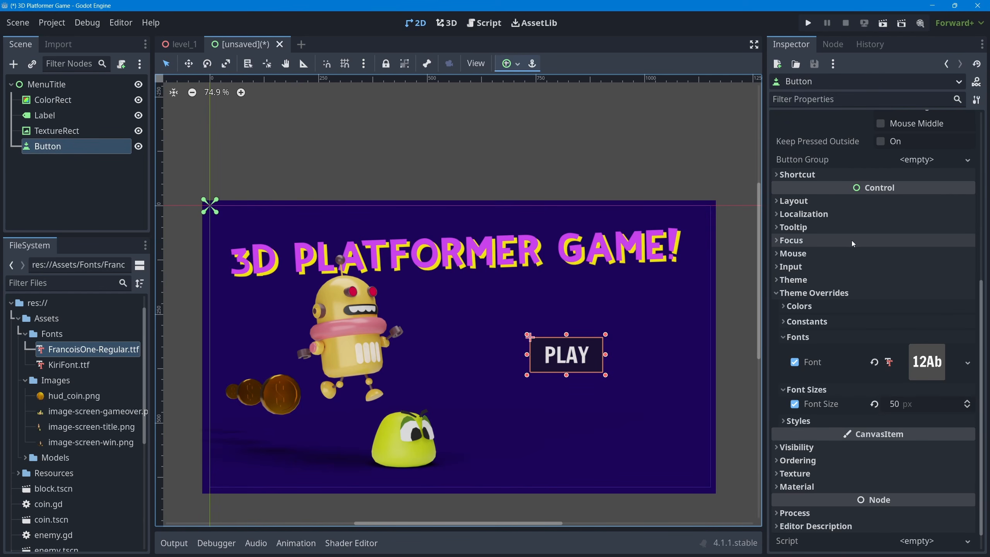
pyautogui.scroll(10, 911, 206)
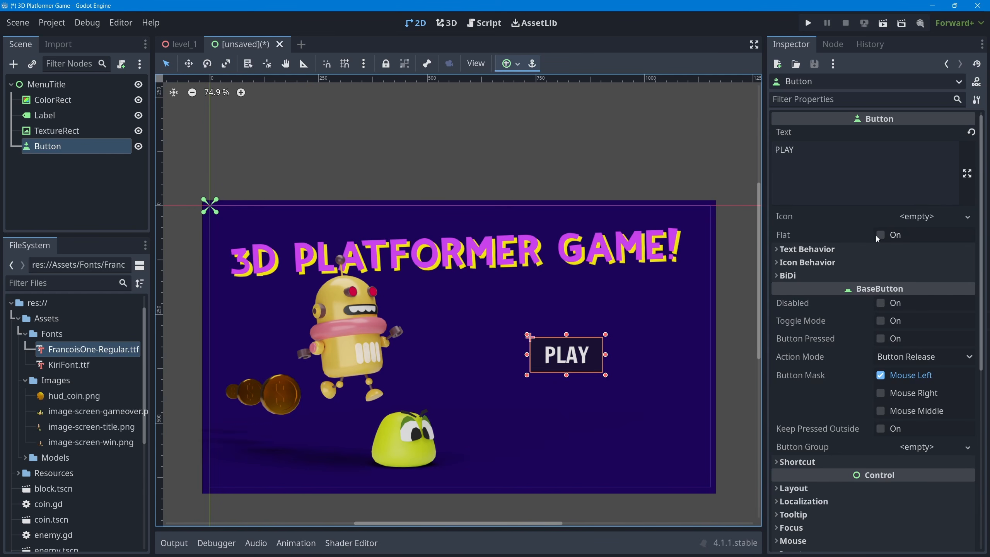
pyautogui.click(880, 236)
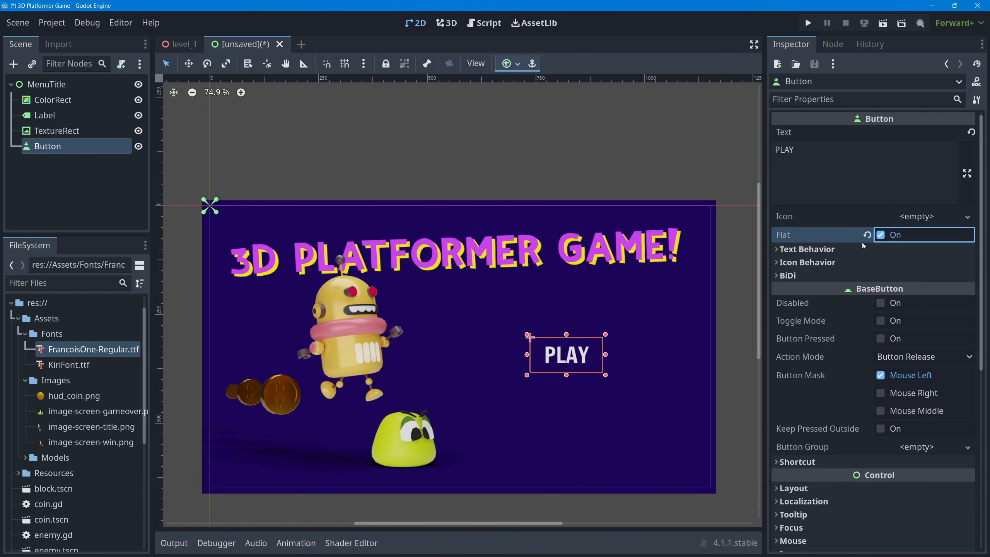
pyautogui.click(549, 184)
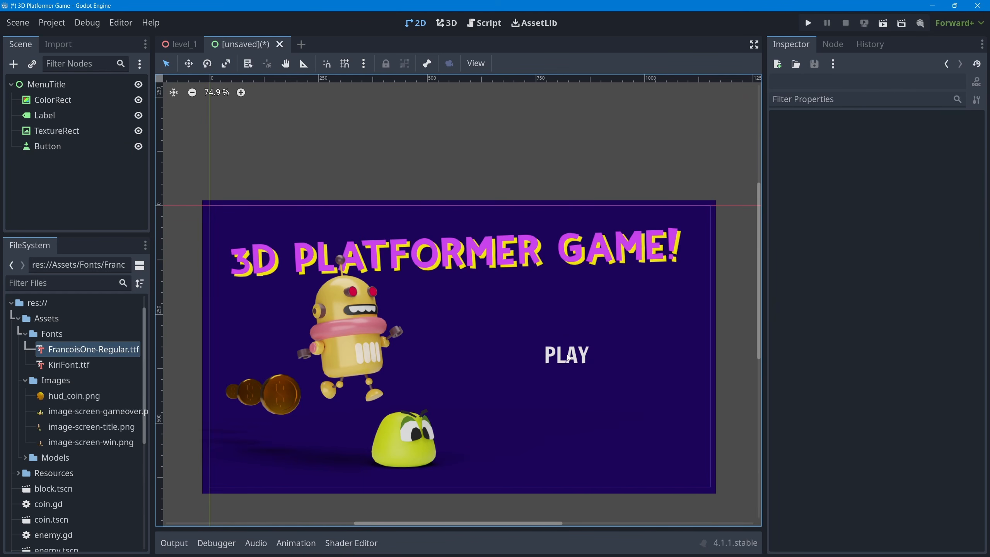
# Override the PLAY button's normal font color with bright green, hex 91ed18
pyautogui.click(580, 356)
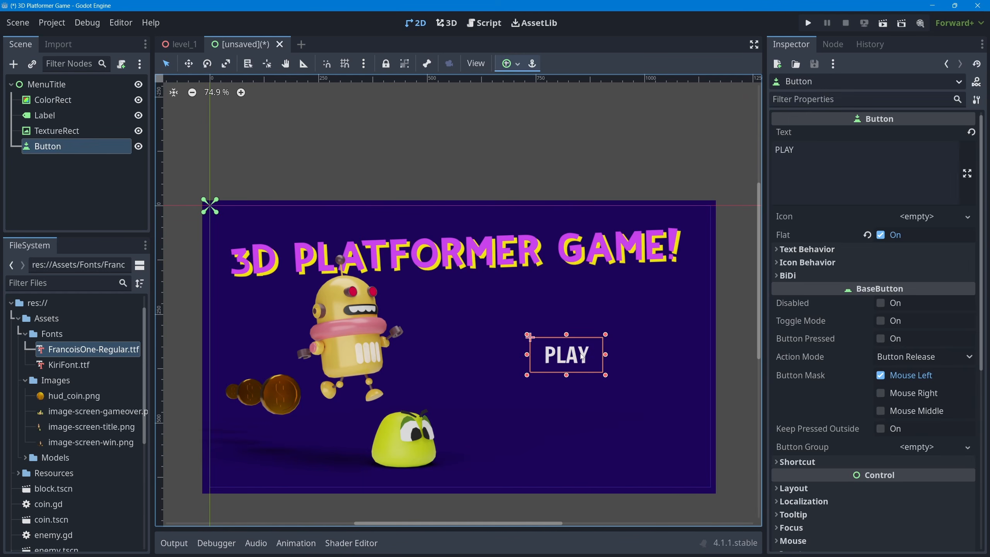
pyautogui.scroll(-5, 822, 410)
pyautogui.scroll(-2, 822, 409)
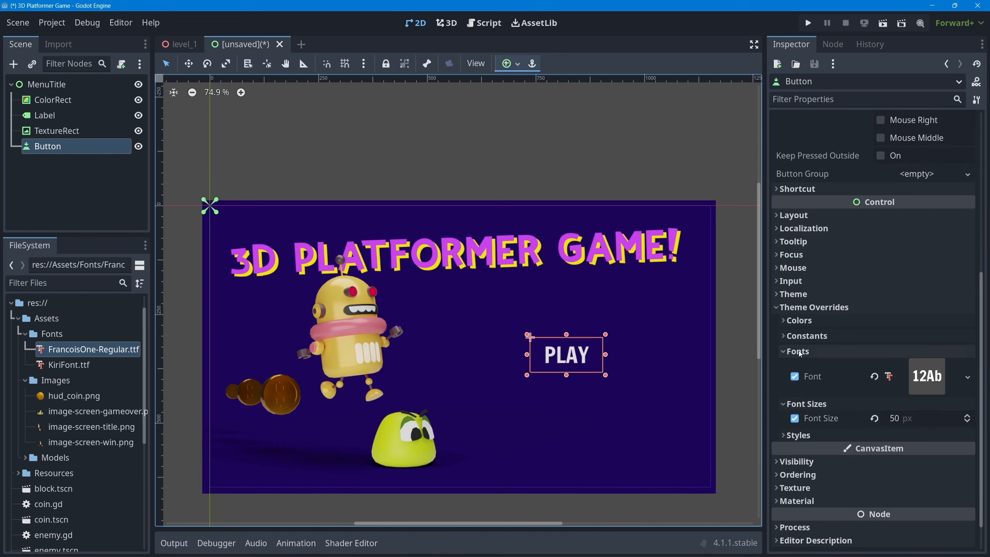
pyautogui.click(795, 321)
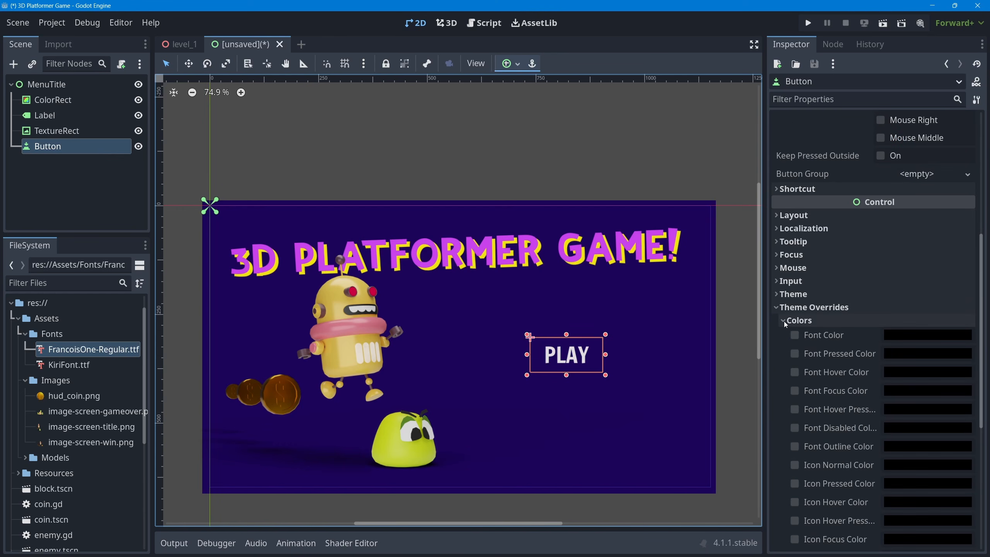
pyautogui.moveTo(764, 335); pyautogui.dragTo(720, 335)
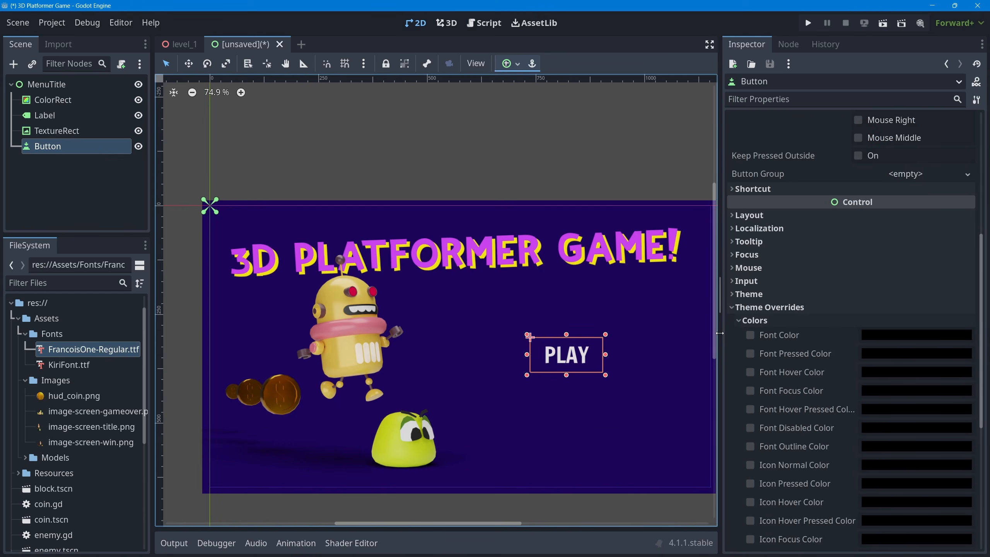
pyautogui.moveTo(587, 175); pyautogui.dragTo(562, 160, button='middle')
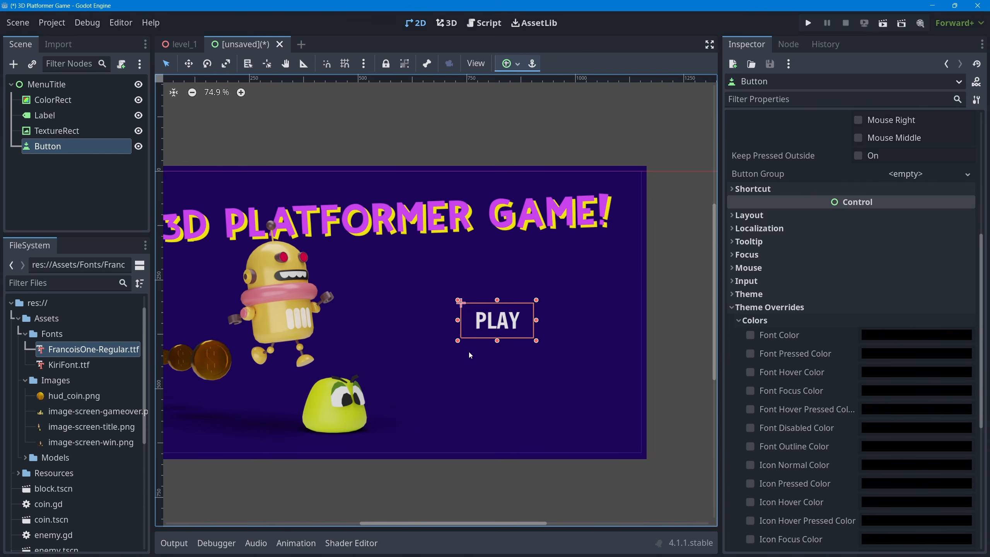
pyautogui.click(749, 334)
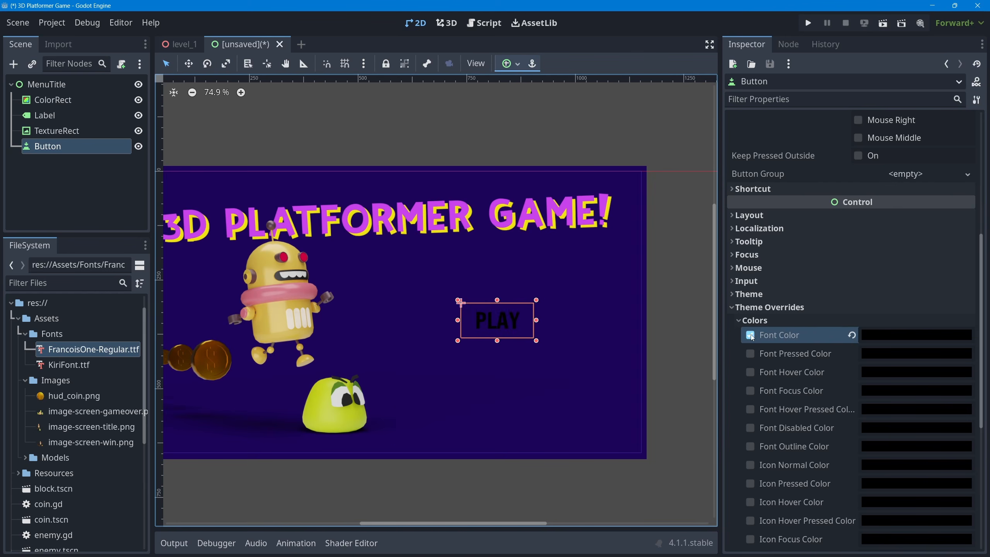
pyautogui.click(944, 335)
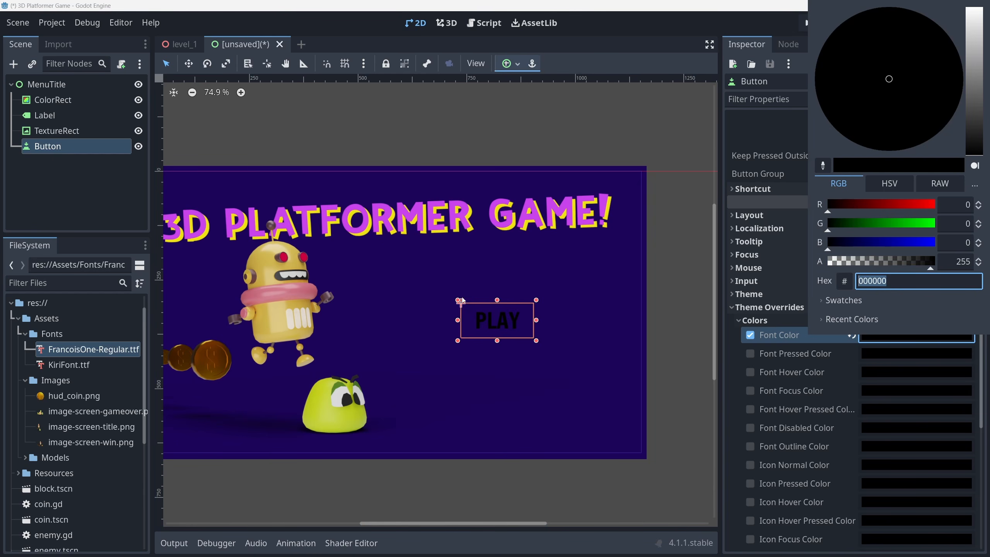
pyautogui.click(889, 183)
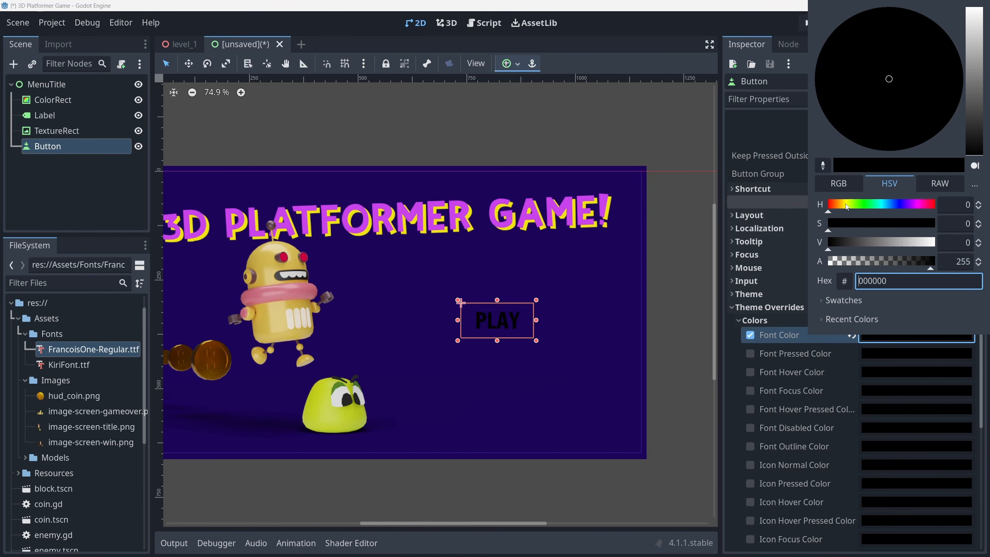
pyautogui.moveTo(847, 207)
pyautogui.mouseDown()
pyautogui.moveTo(854, 224)
pyautogui.moveTo(912, 223)
pyautogui.moveTo(894, 240)
pyautogui.moveTo(924, 238)
pyautogui.moveTo(925, 225)
pyautogui.mouseUp()
pyautogui.moveTo(857, 210); pyautogui.dragTo(857, 211)
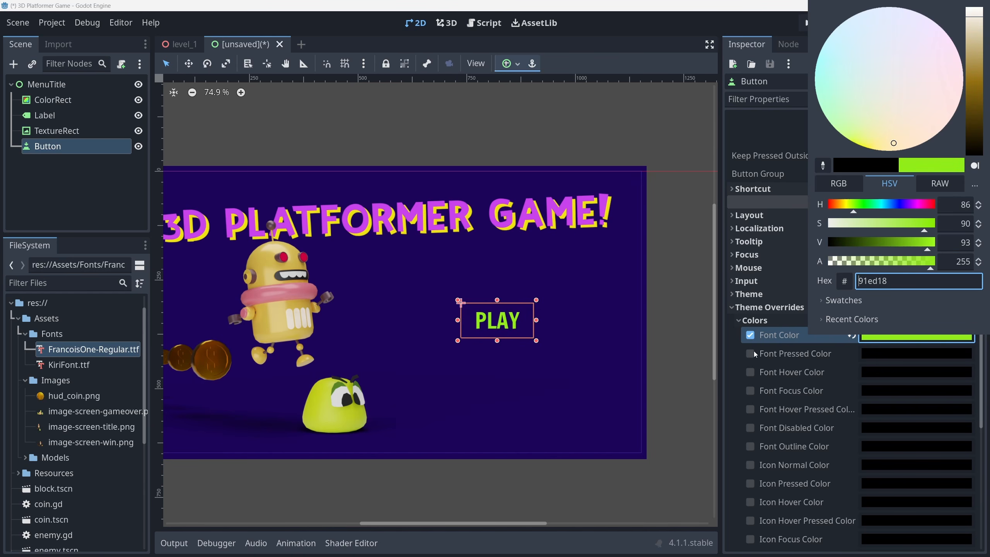
# Override the PLAY button's Font Hover Color with bright yellow, hex ffe712
pyautogui.click(752, 370)
pyautogui.click(751, 373)
pyautogui.click(874, 372)
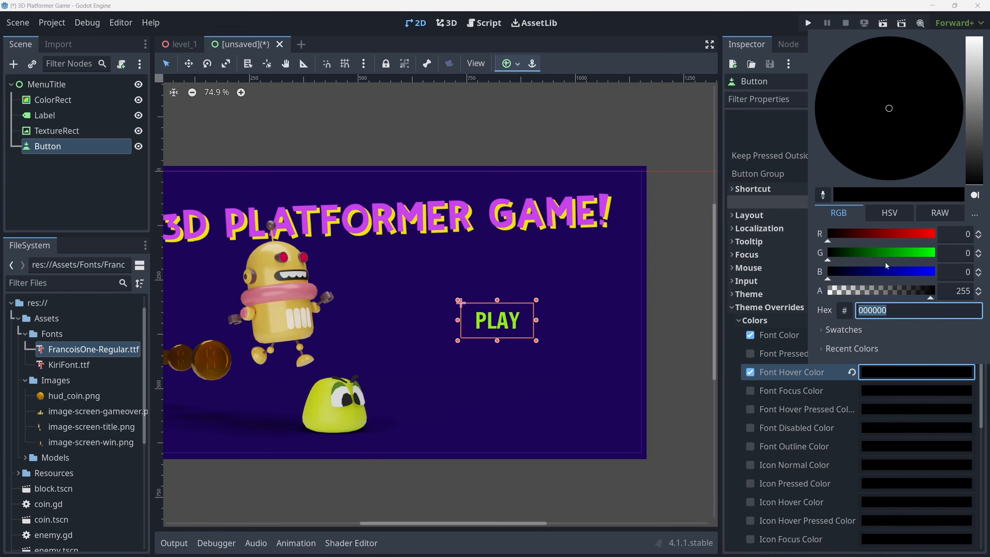
pyautogui.click(890, 214)
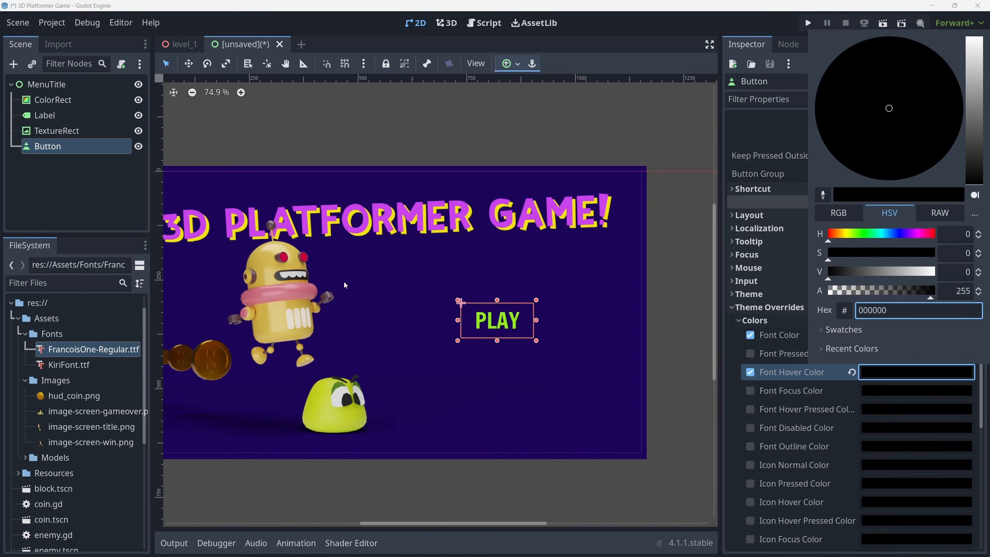
pyautogui.click(843, 234)
pyautogui.moveTo(854, 255)
pyautogui.mouseDown()
pyautogui.moveTo(920, 255)
pyautogui.moveTo(911, 271)
pyautogui.moveTo(936, 272)
pyautogui.moveTo(928, 258)
pyautogui.mouseUp()
pyautogui.moveTo(839, 236); pyautogui.dragTo(849, 239)
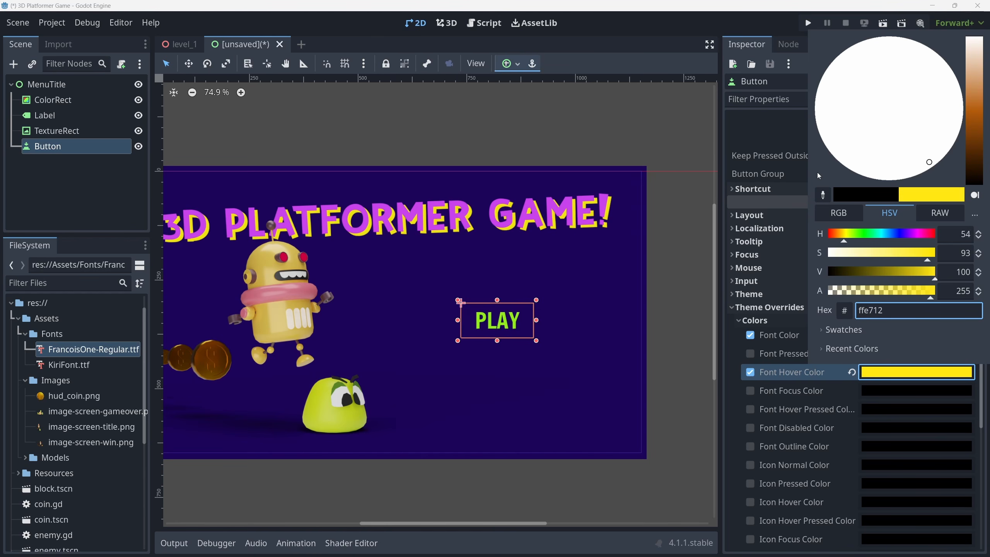
pyautogui.click(730, 352)
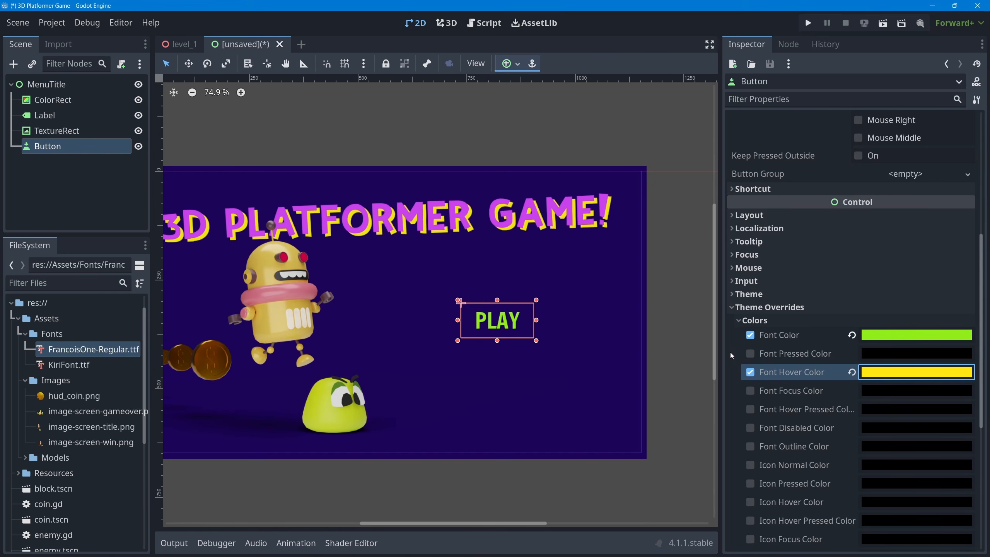
# Override the PLAY button's Font Pressed Color with white, hex ffffff
pyautogui.click(751, 354)
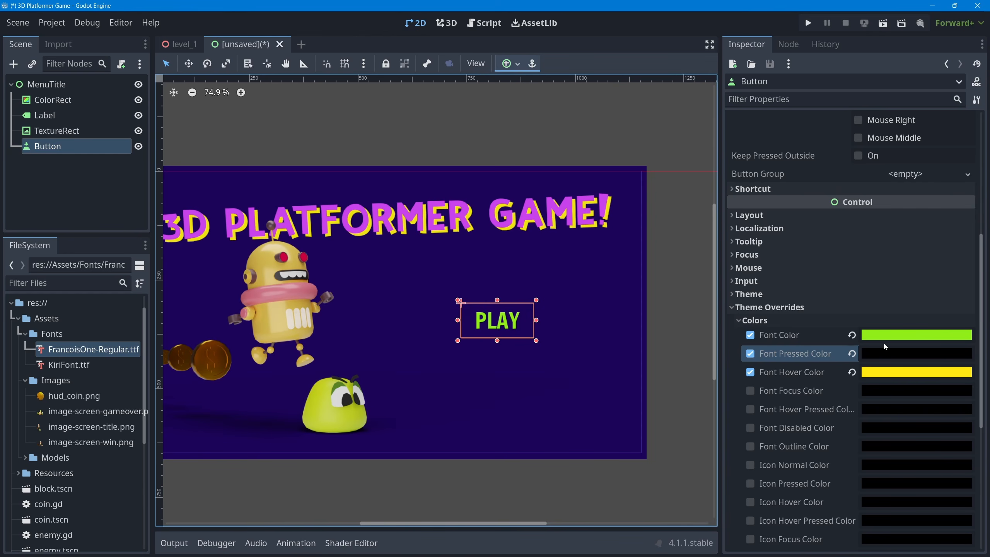
pyautogui.click(896, 355)
pyautogui.moveTo(974, 144); pyautogui.dragTo(961, 4)
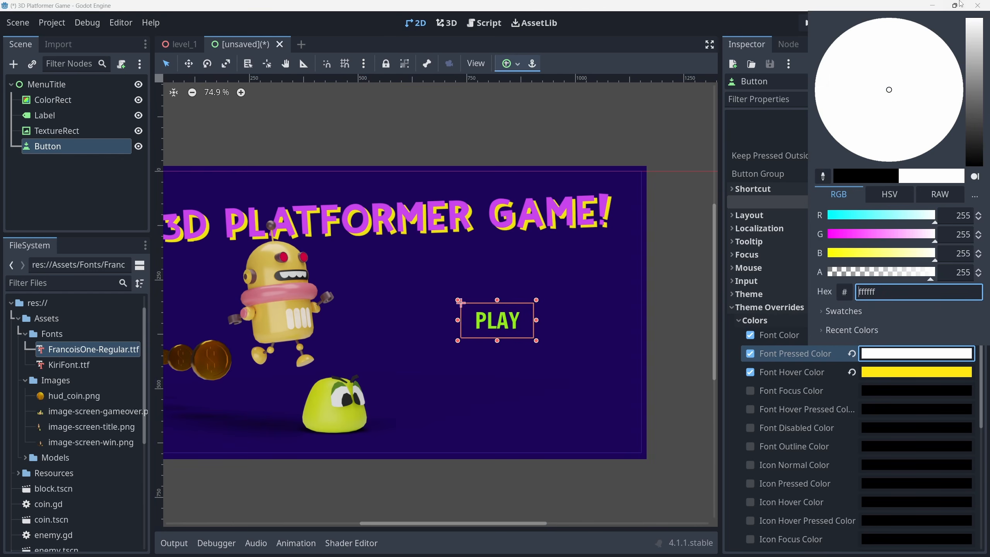
pyautogui.click(653, 111)
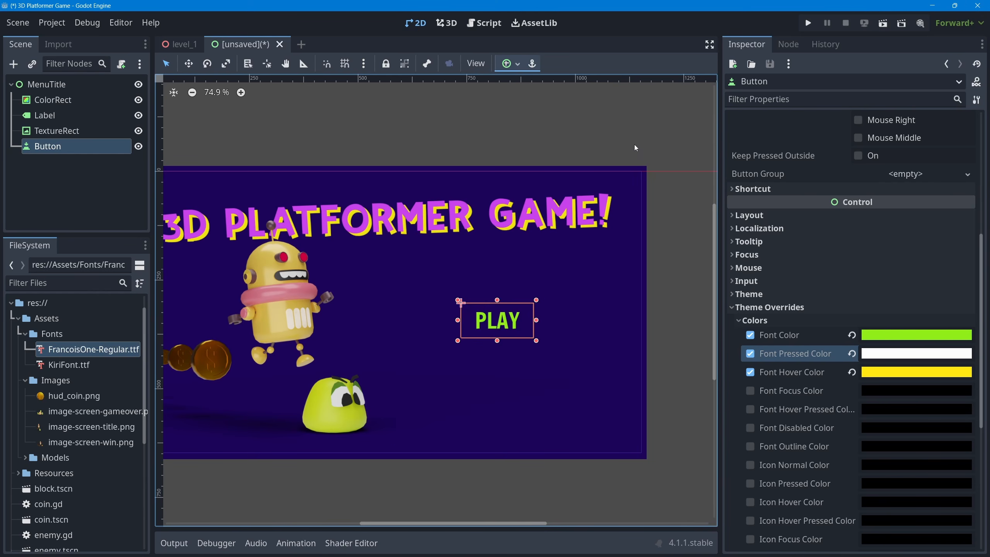
# Save the scene as menu_title.tscn in the project root and run it to test the PLAY button's hover and pressed colors
pyautogui.hotkey('ctrl', 's')
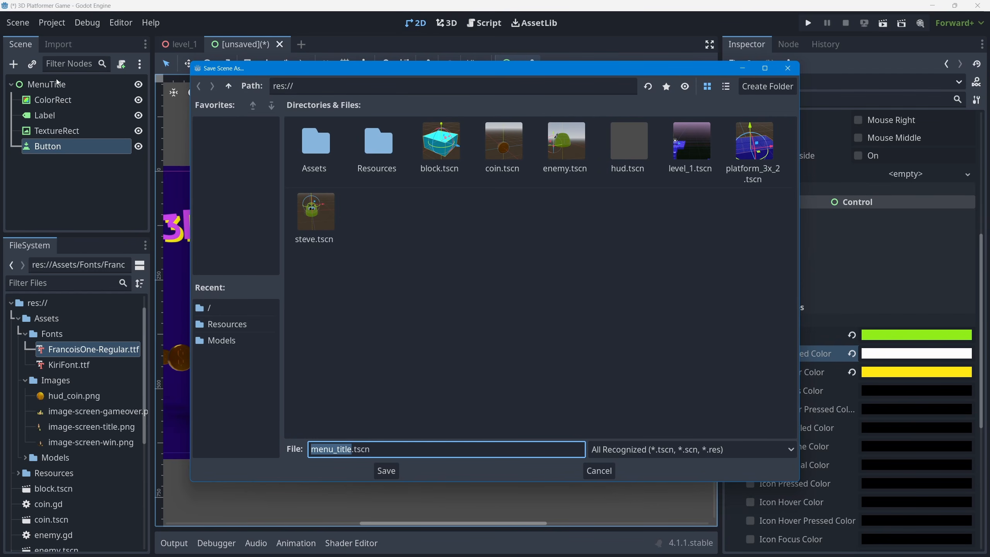
pyautogui.click(388, 472)
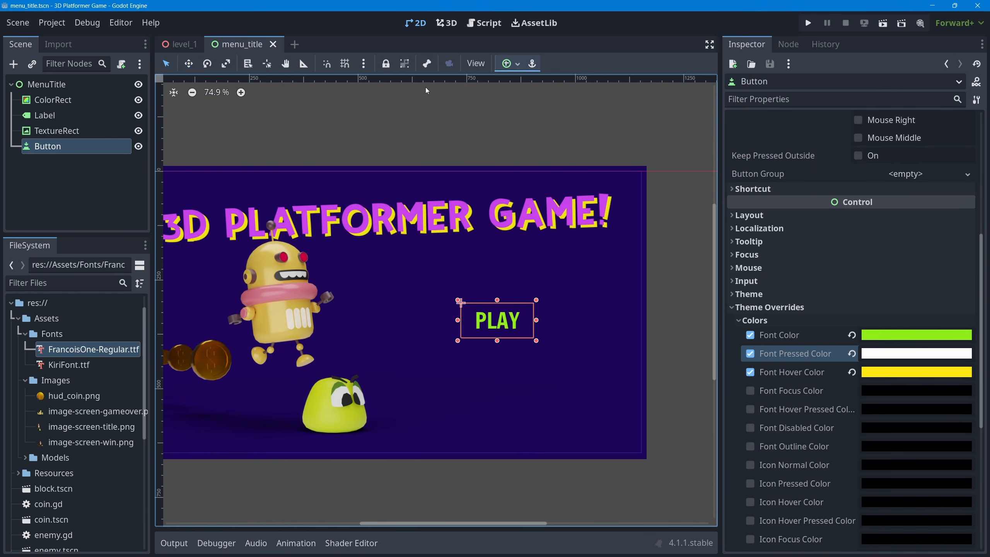
pyautogui.click(883, 23)
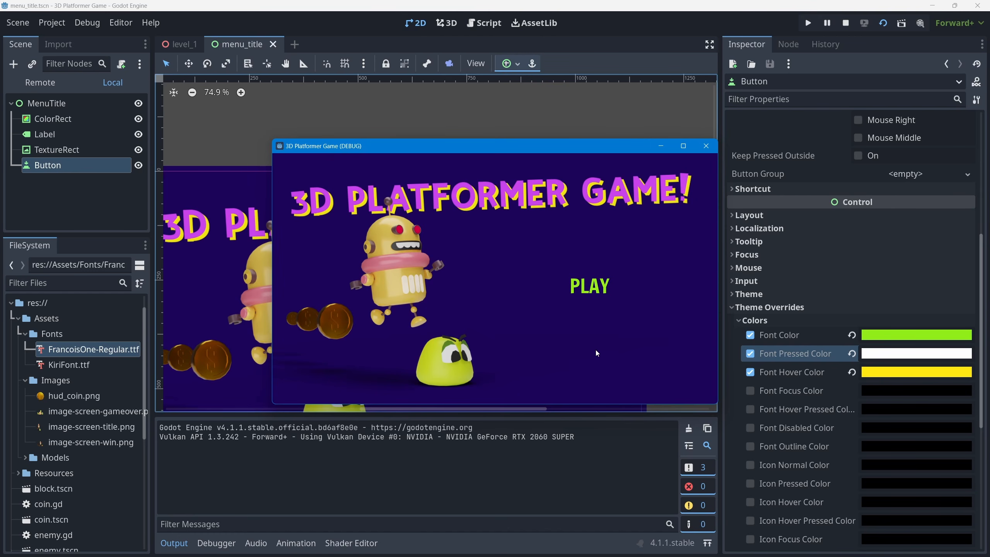
pyautogui.click(584, 294)
pyautogui.click(587, 288)
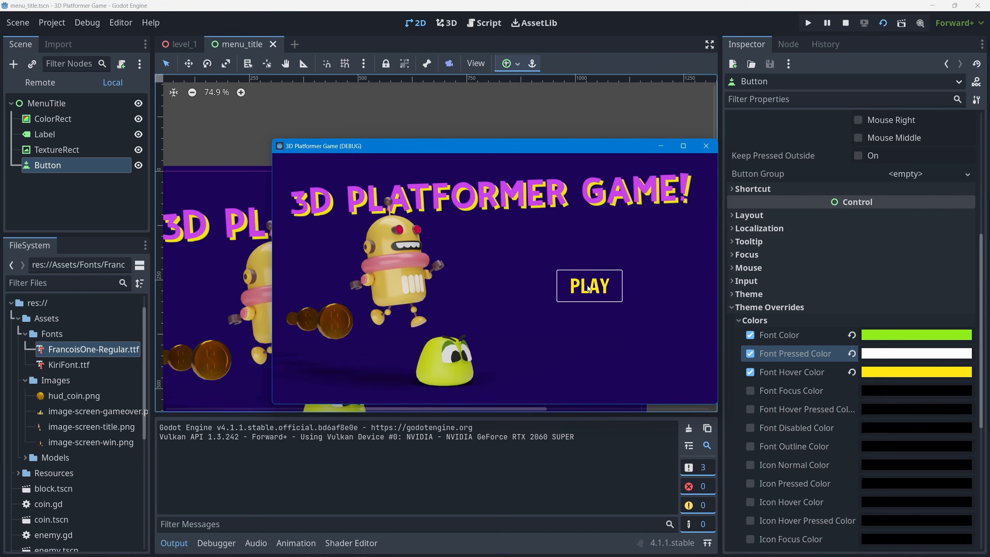
pyautogui.click(589, 289)
pyautogui.click(706, 146)
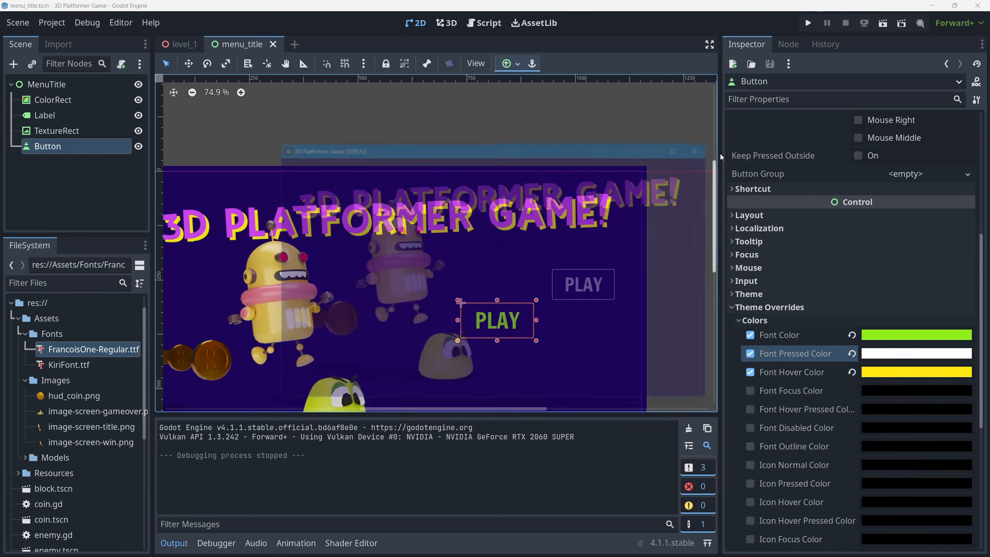
# Override the PLAY button's Focus style with a new StyleBoxFlat and expand its properties
pyautogui.click(738, 321)
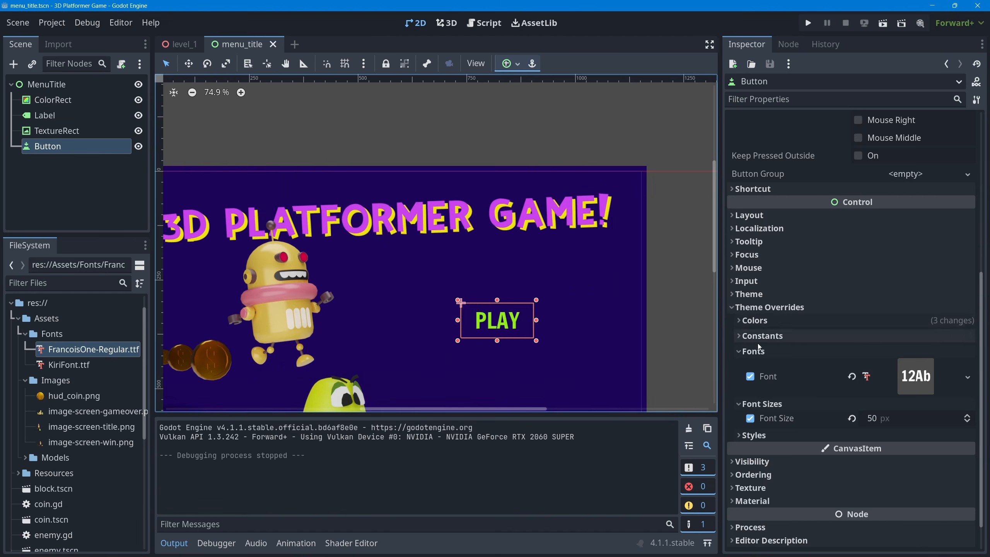
pyautogui.click(739, 435)
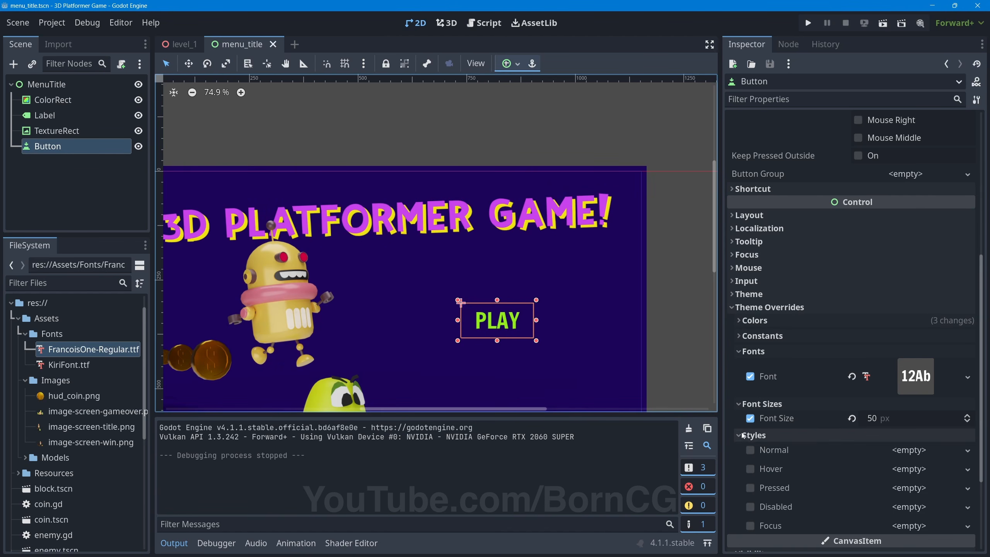
pyautogui.scroll(-3, 760, 418)
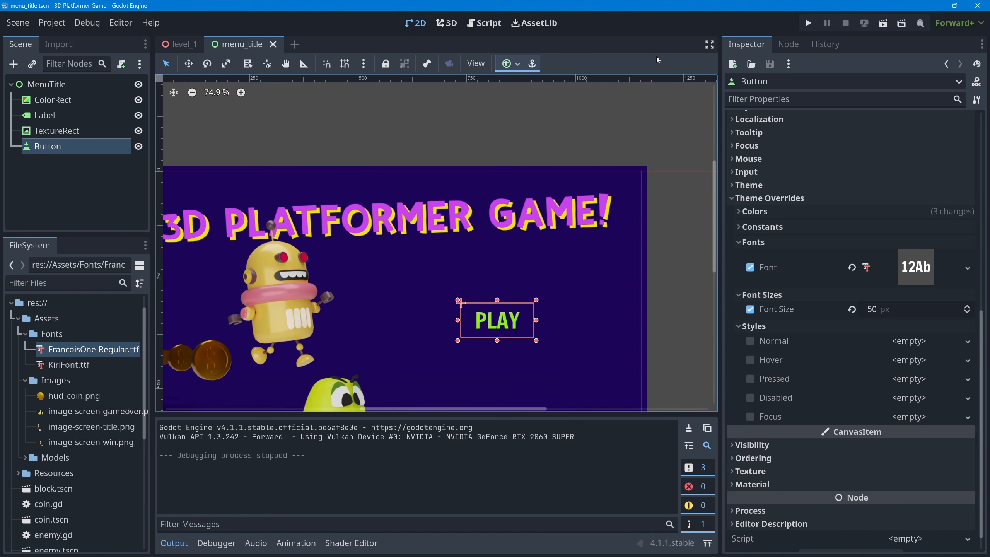
pyautogui.click(709, 44)
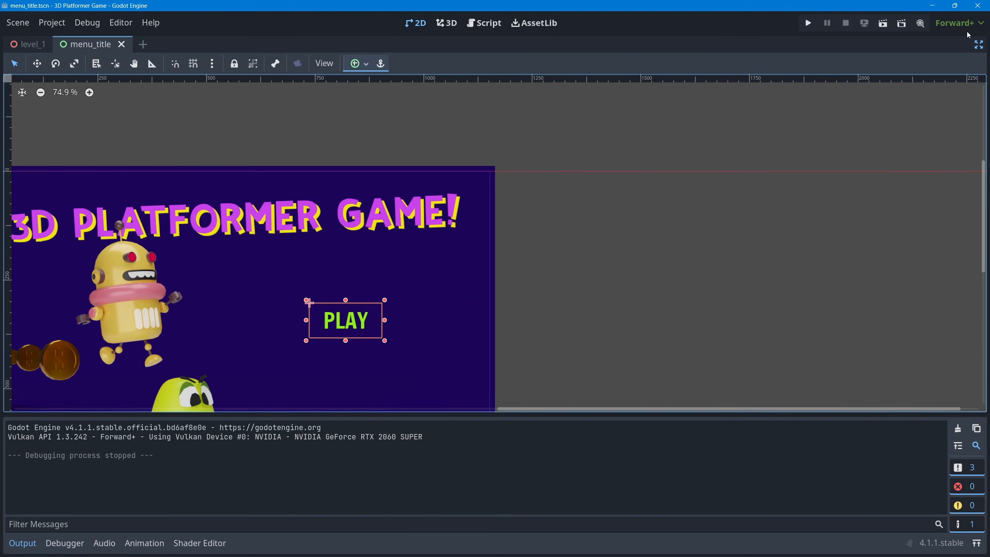
pyautogui.click(979, 45)
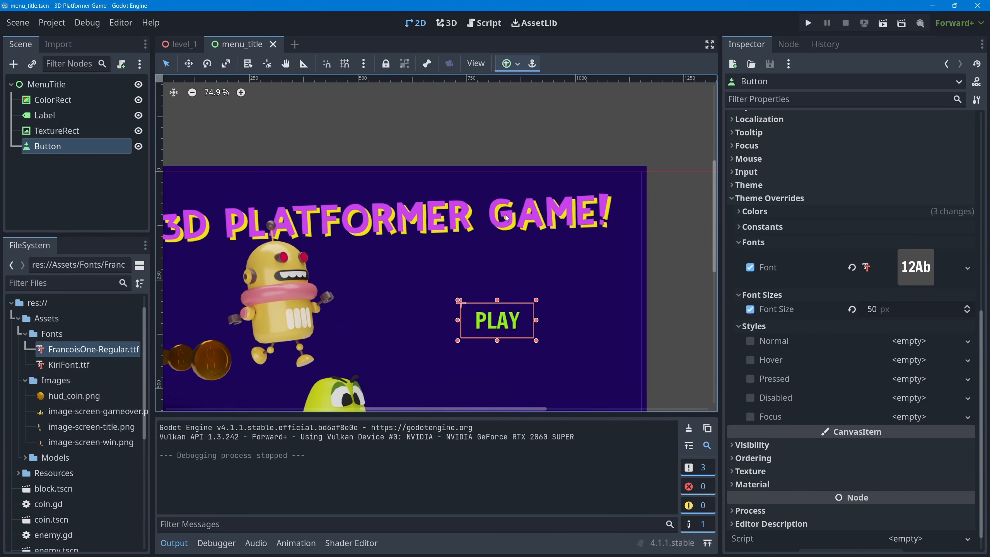
pyautogui.moveTo(431, 158); pyautogui.dragTo(469, 119, button='middle')
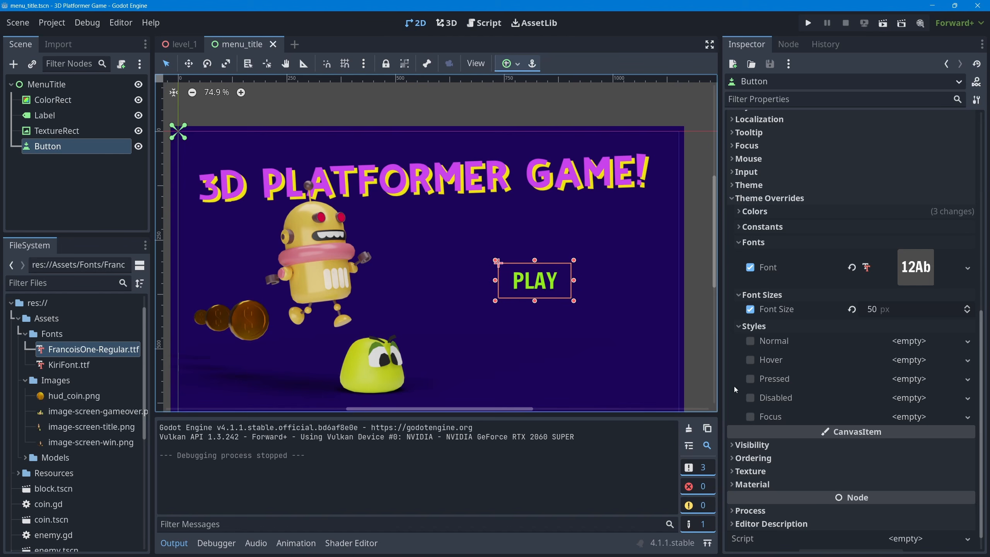
pyautogui.click(968, 417)
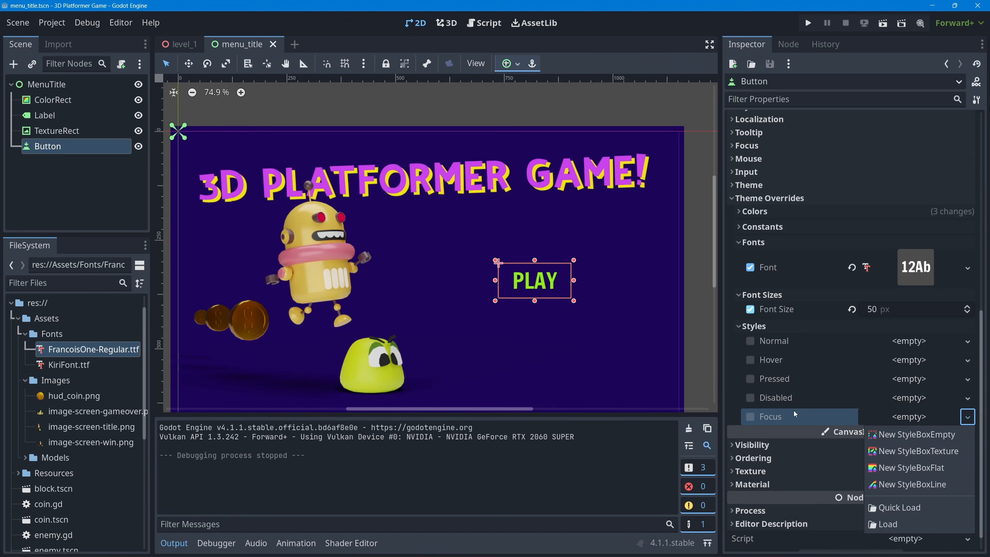
pyautogui.click(942, 468)
pyautogui.click(919, 417)
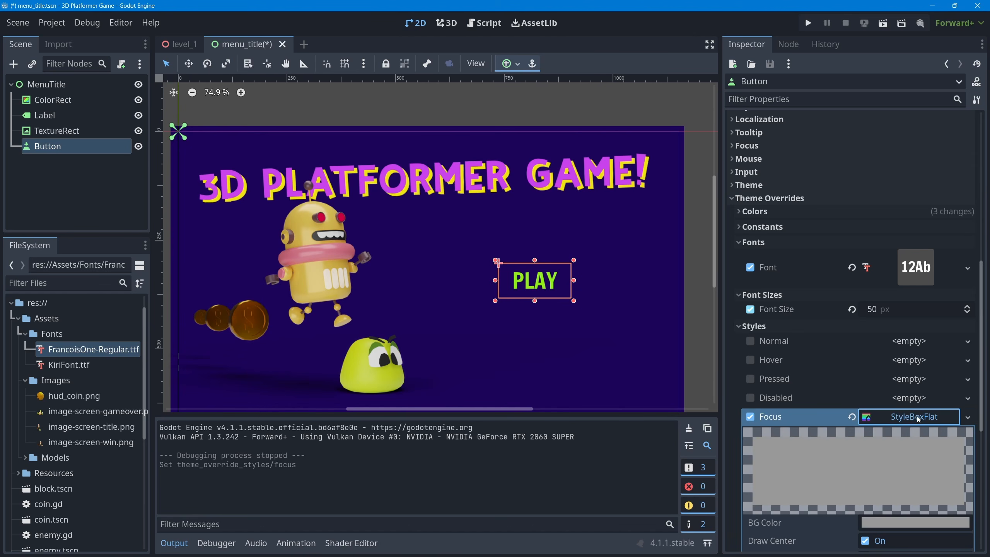
pyautogui.scroll(-6, 917, 429)
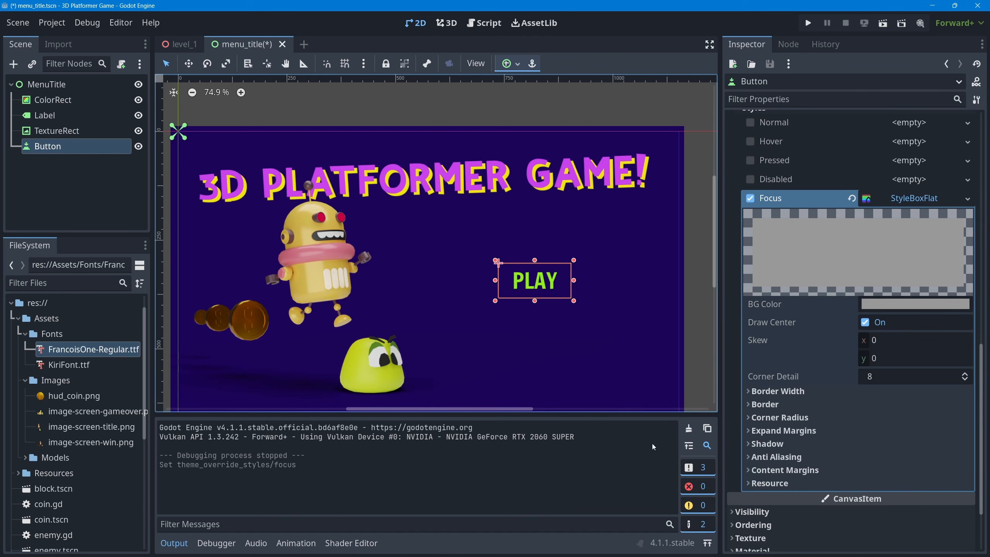
pyautogui.moveTo(799, 342)
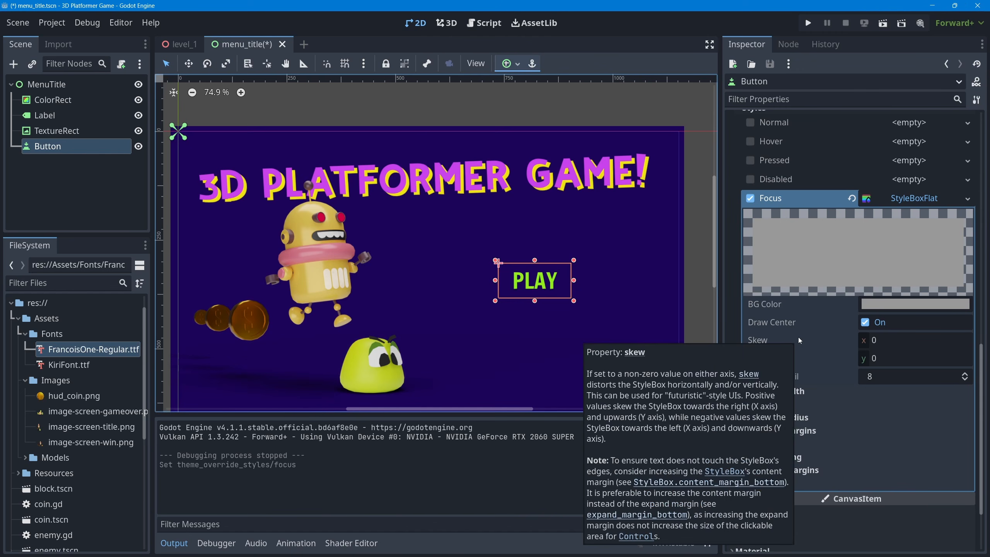
# Save the scene and run it to test the PLAY button's focus style, closing the game window when done
pyautogui.hotkey('ctrl', 's')
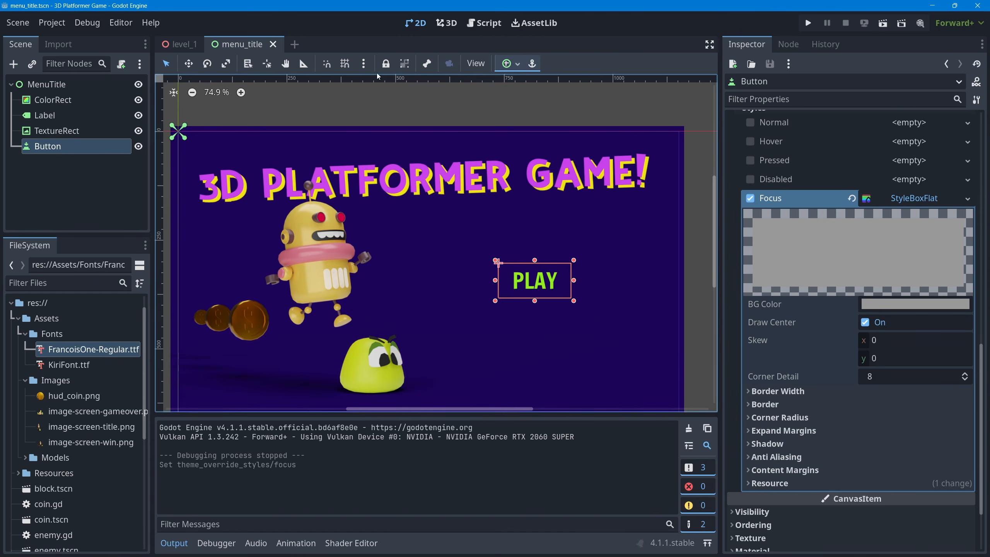
pyautogui.click(883, 23)
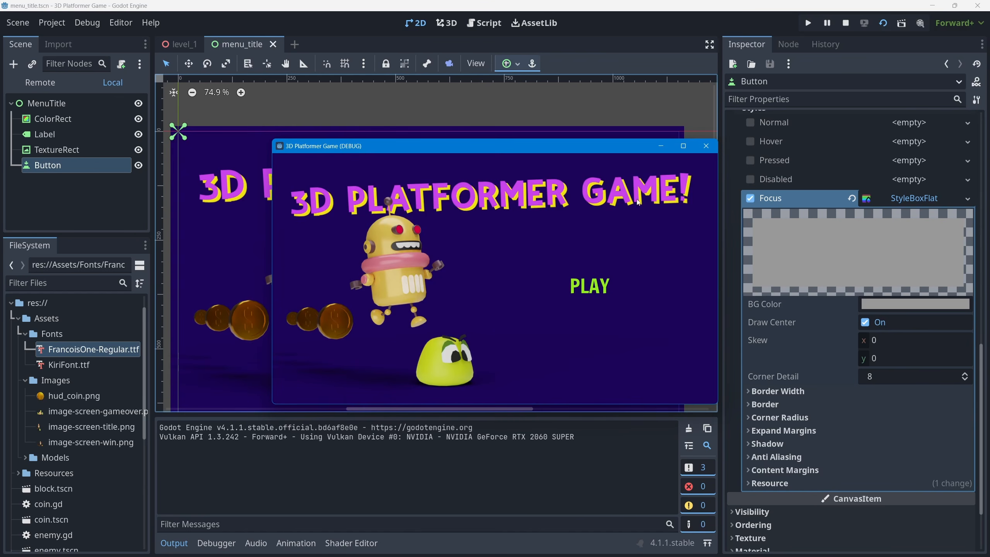
pyautogui.click(594, 292)
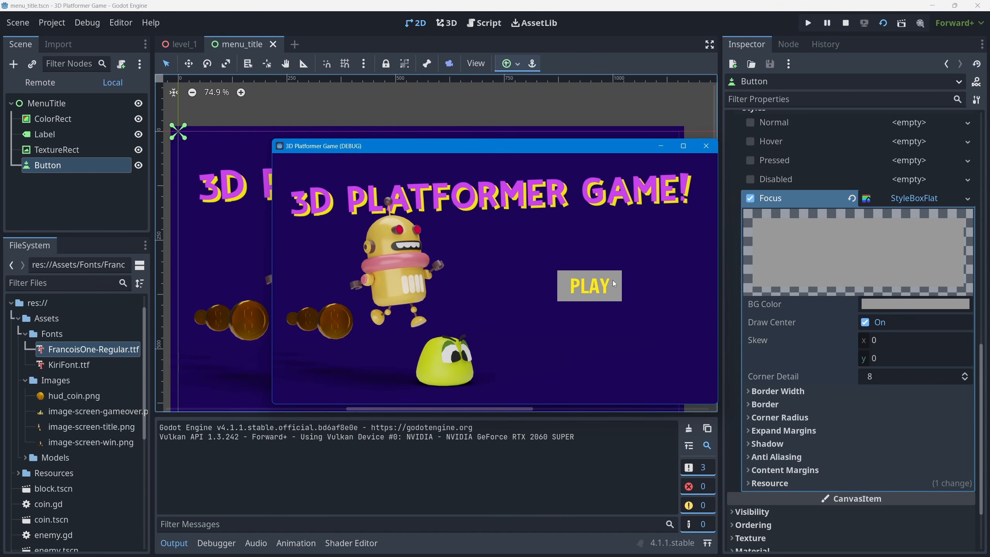
pyautogui.click(707, 146)
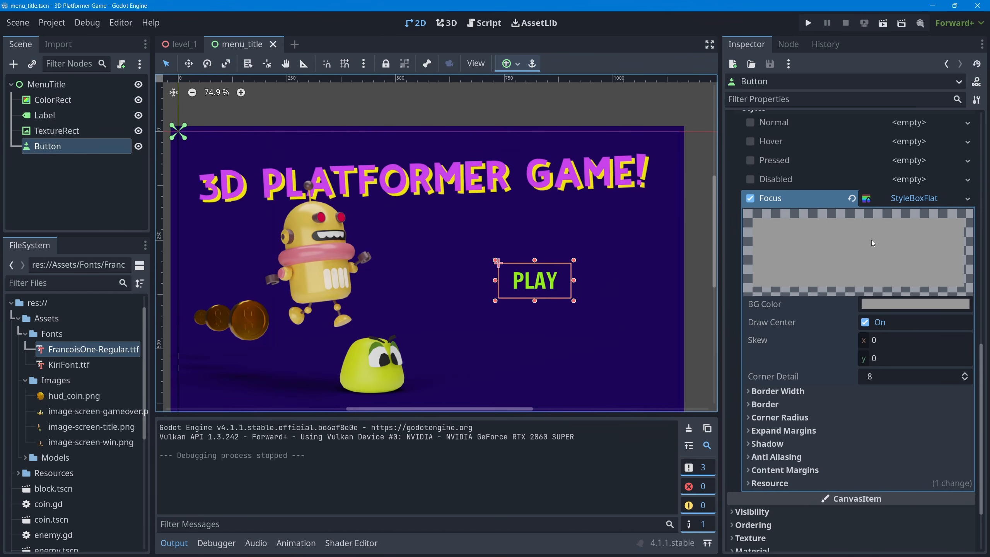
# Make the Focus StyleBoxFlat's background color fully transparent black, hex 00000000
pyautogui.click(886, 304)
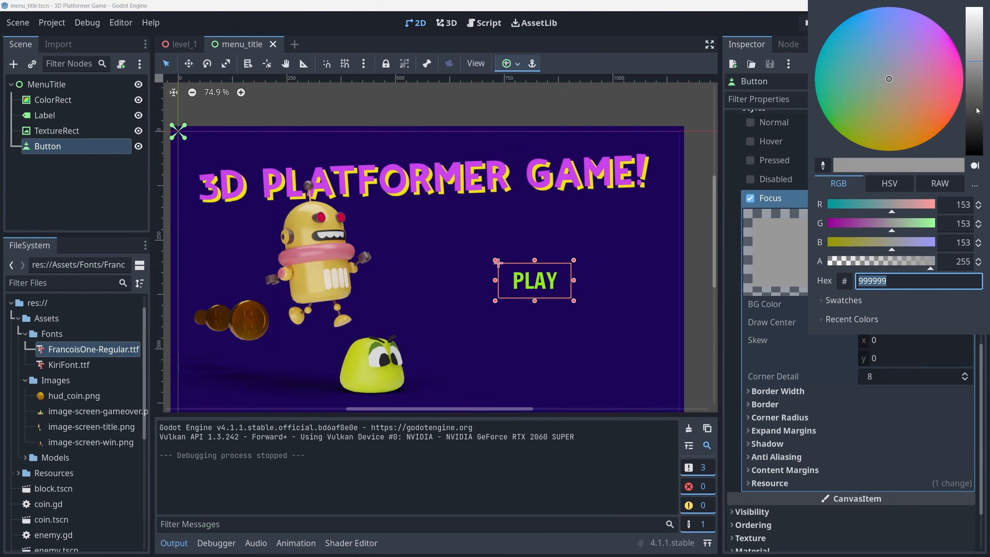
pyautogui.moveTo(976, 63); pyautogui.dragTo(976, 155)
pyautogui.moveTo(893, 264); pyautogui.dragTo(774, 262)
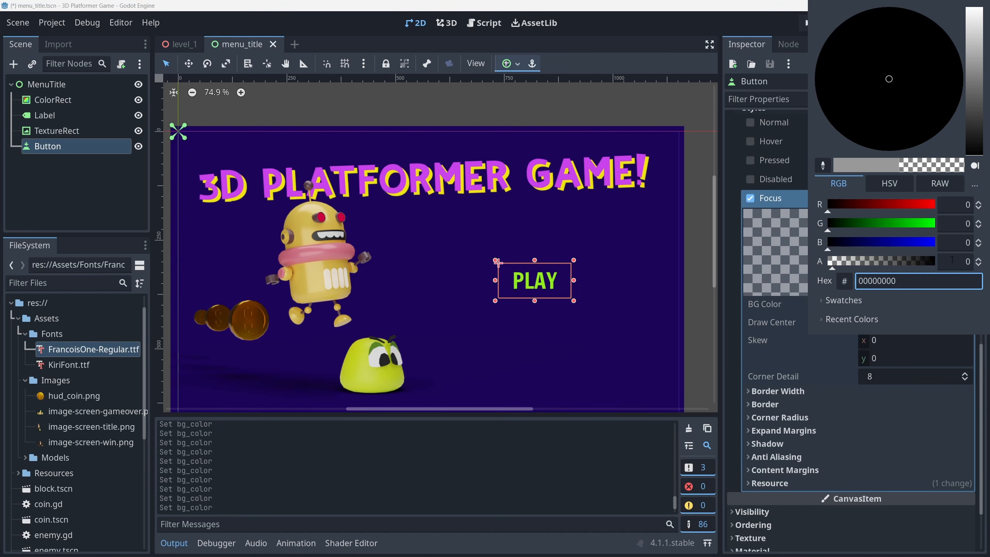
pyautogui.click(738, 351)
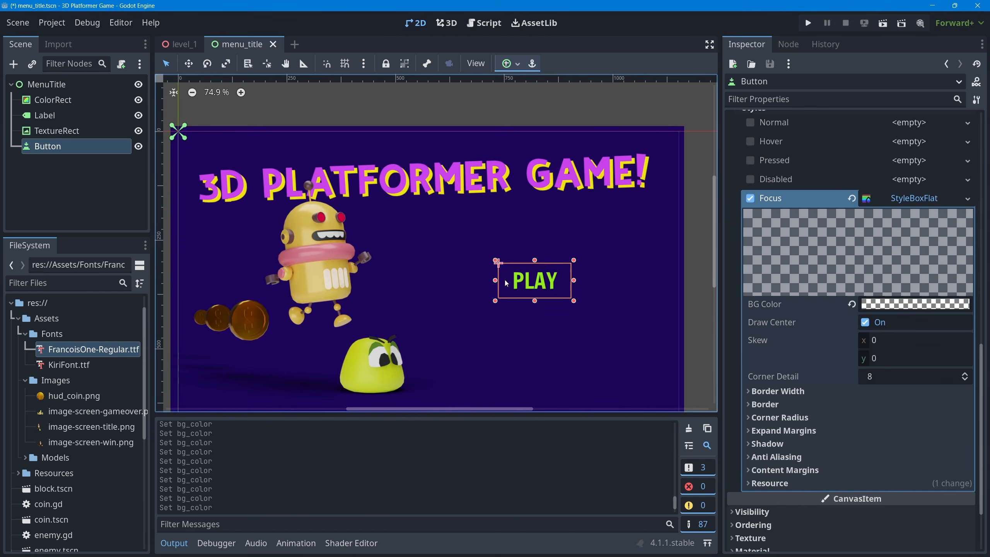
# Set the Focus StyleBoxFlat's border color to fully transparent black, hex 00000000
pyautogui.click(748, 405)
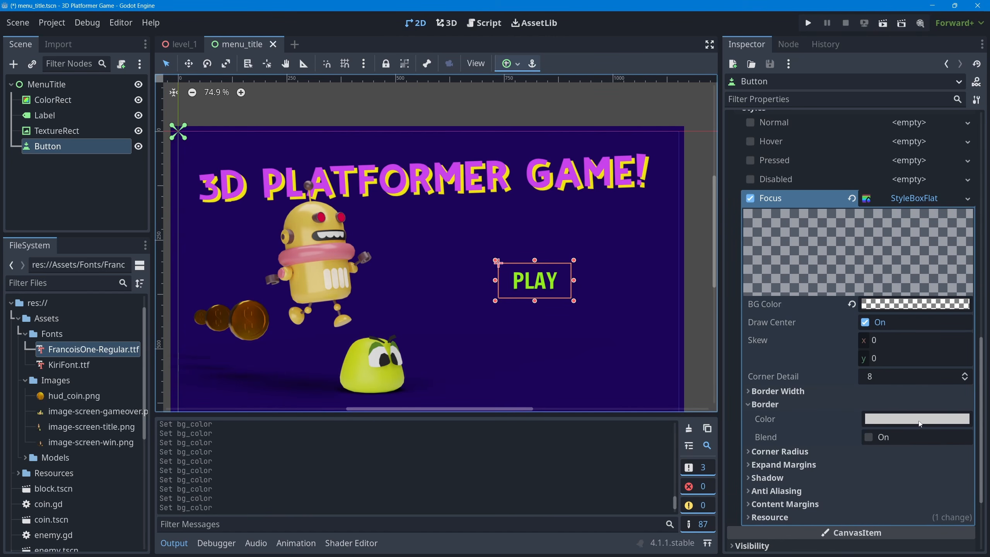
pyautogui.click(898, 419)
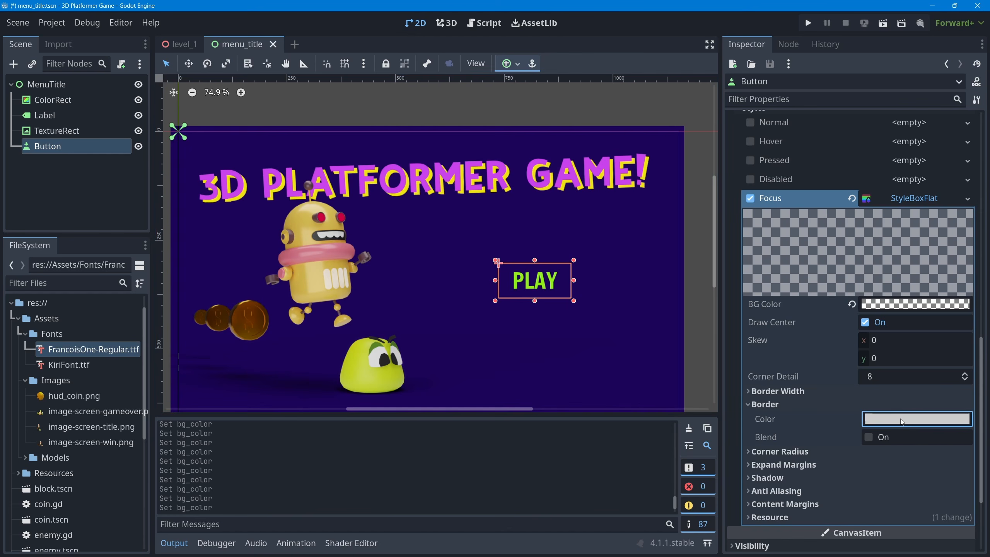
pyautogui.moveTo(974, 199); pyautogui.dragTo(975, 257)
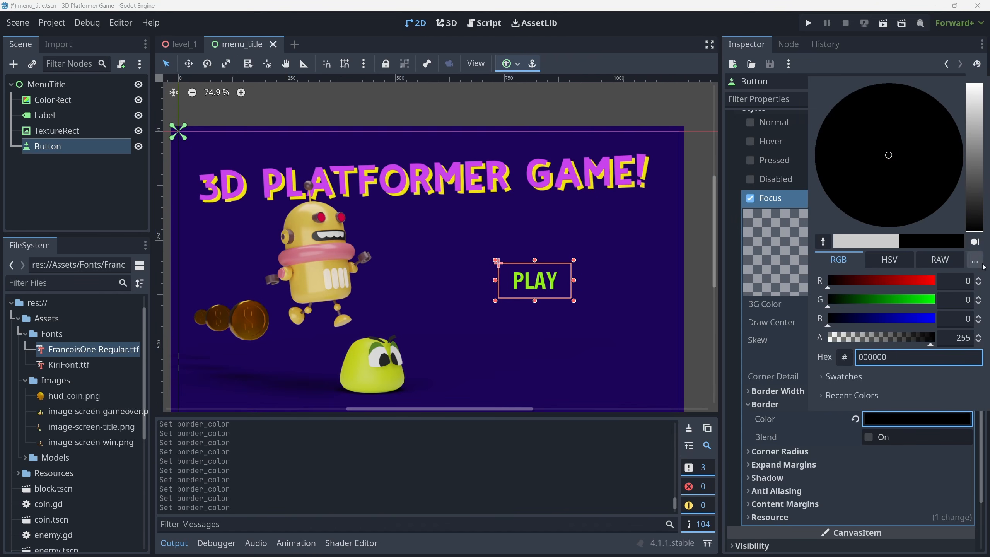
pyautogui.moveTo(916, 337); pyautogui.dragTo(825, 338)
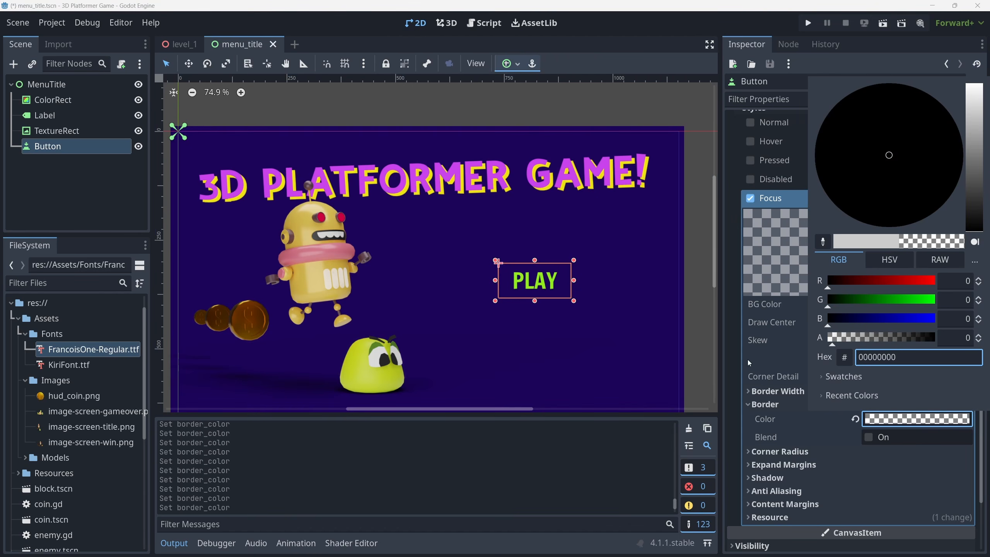
pyautogui.click(742, 359)
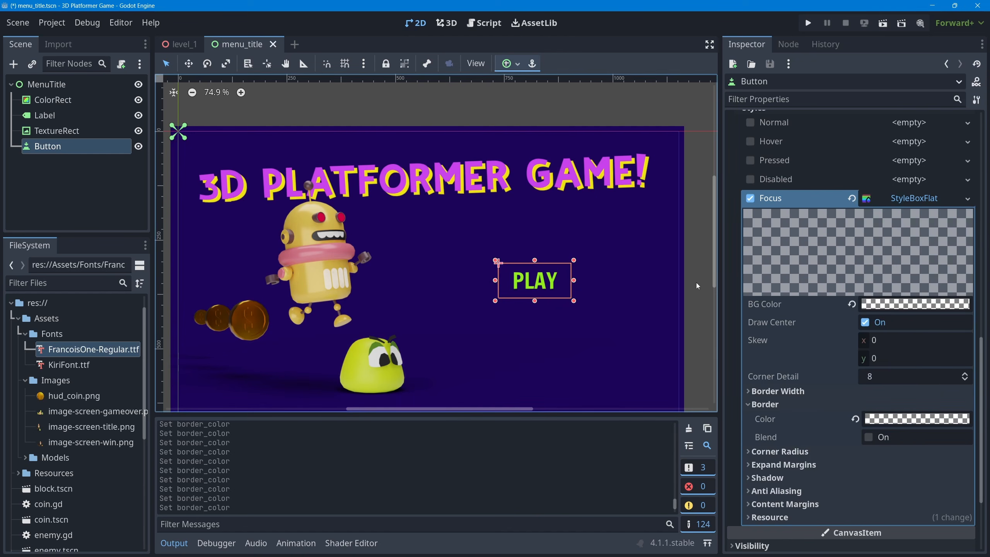
# Save and run the scene to test the PLAY button's transparent focus style, closing the game window and output log when done
pyautogui.hotkey('ctrl', 's')
pyautogui.click(883, 22)
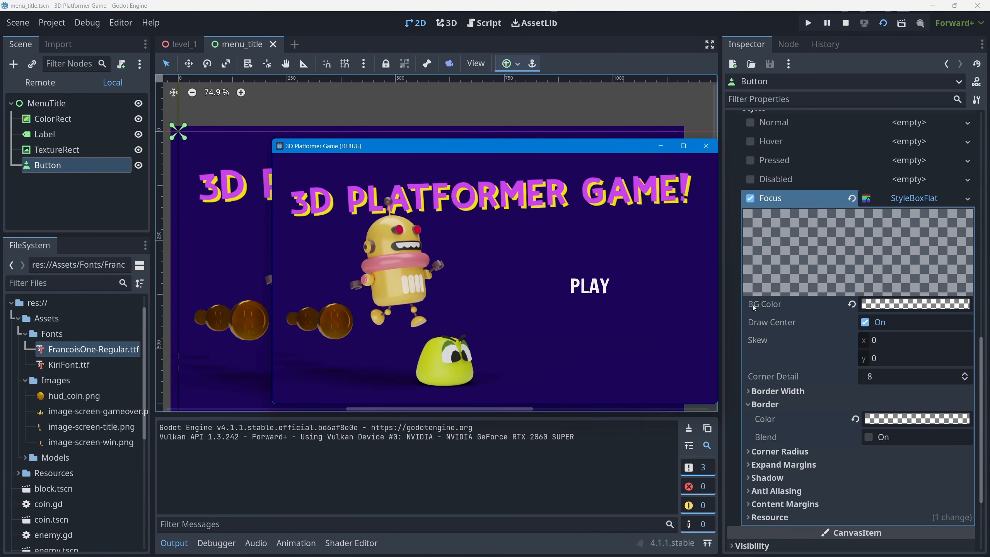
pyautogui.click(706, 149)
pyautogui.click(174, 543)
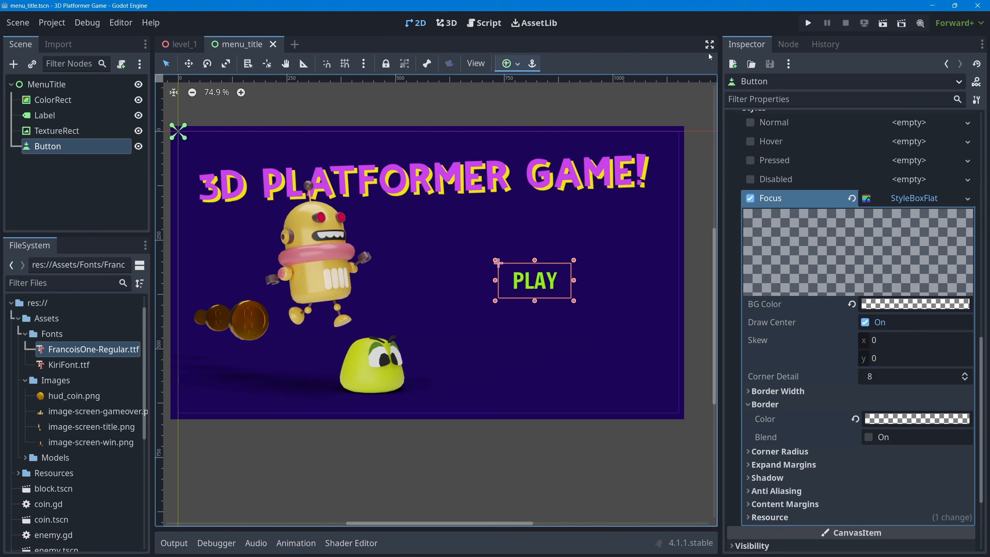
# Attach a new GDScript, res://menu_title.gd, to the MenuTitle root node and delete its default _ready and _process functions
pyautogui.click(785, 43)
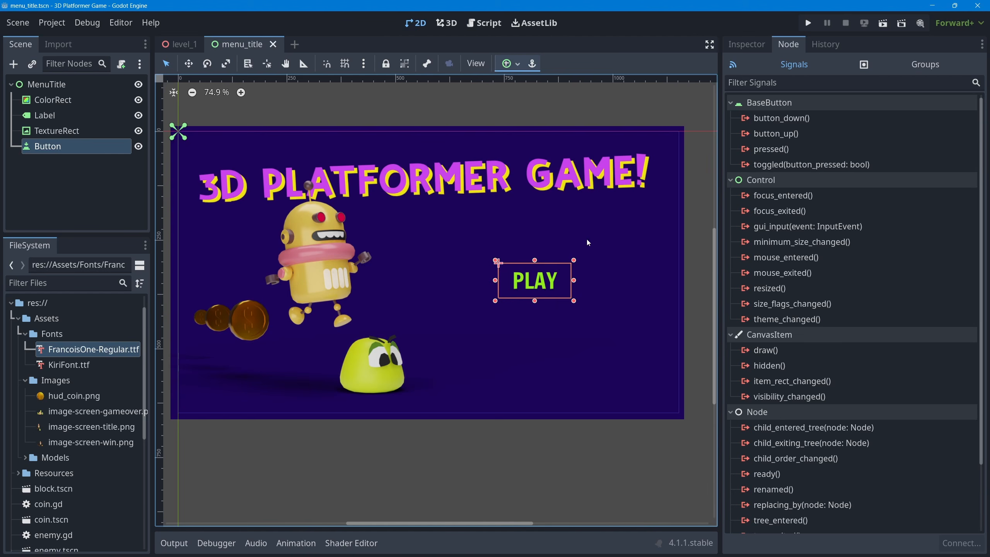
pyautogui.click(770, 148)
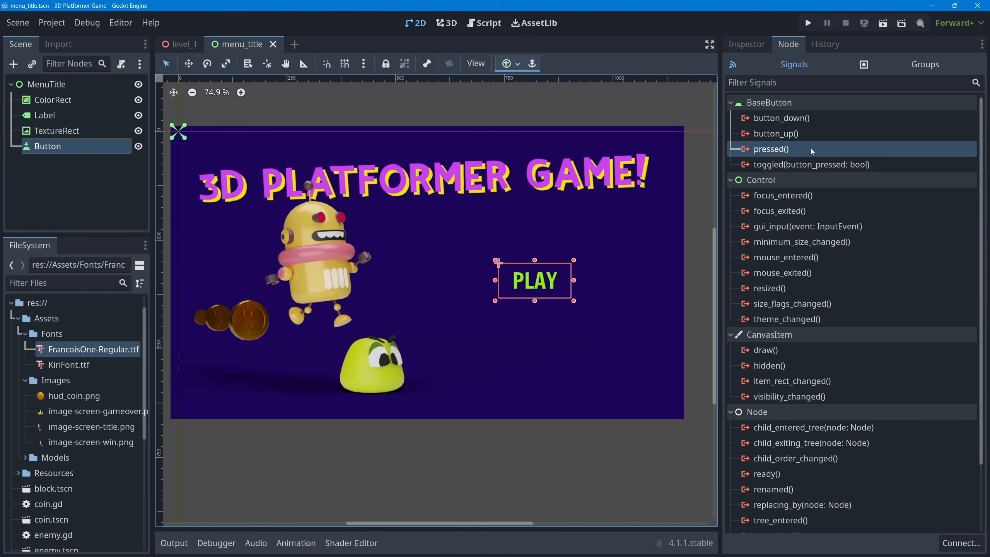
pyautogui.click(41, 85)
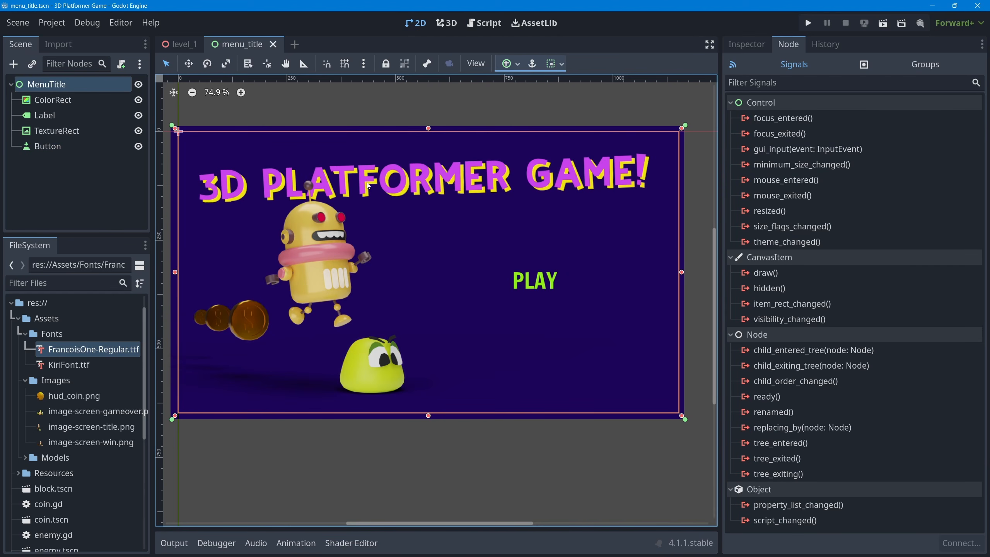
pyautogui.click(122, 64)
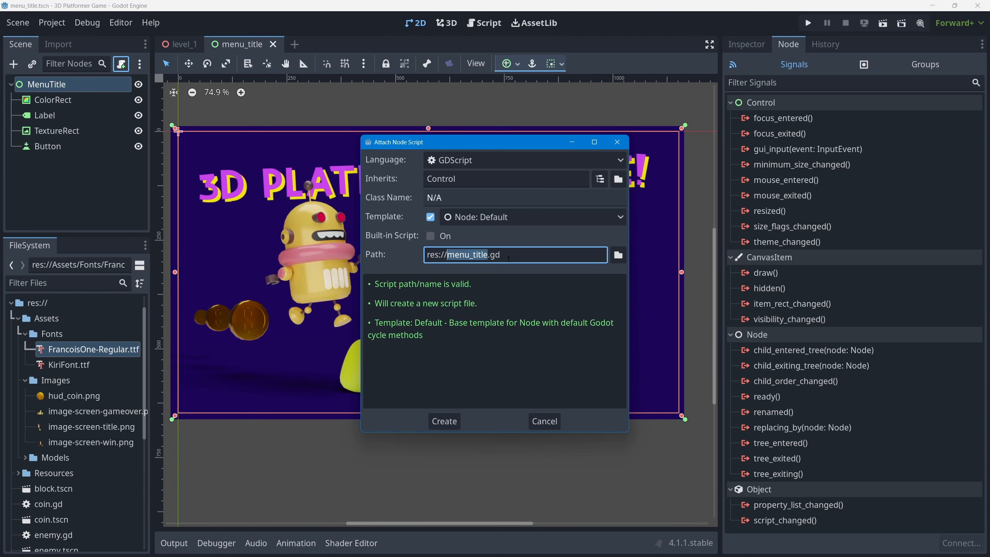
pyautogui.click(452, 423)
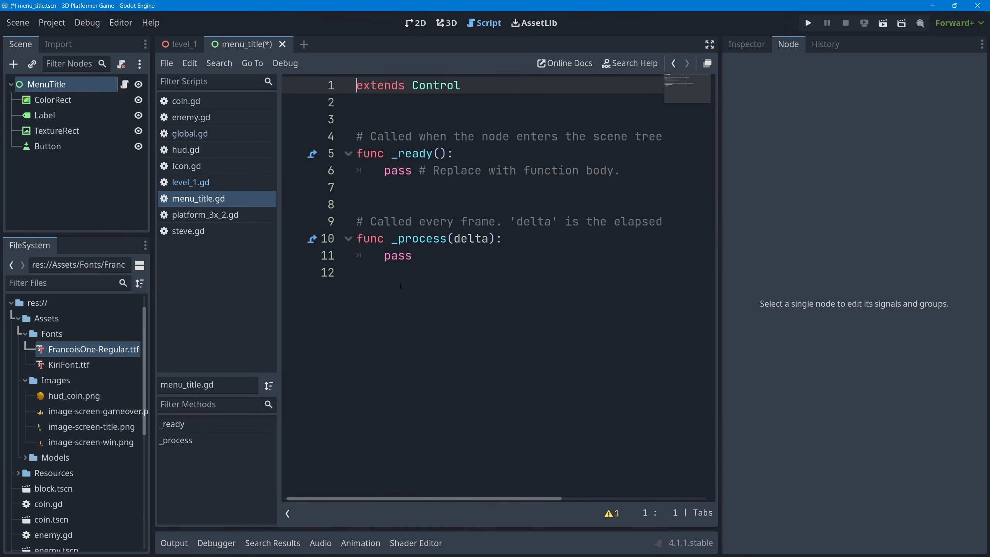
pyautogui.moveTo(379, 278); pyautogui.dragTo(342, 125)
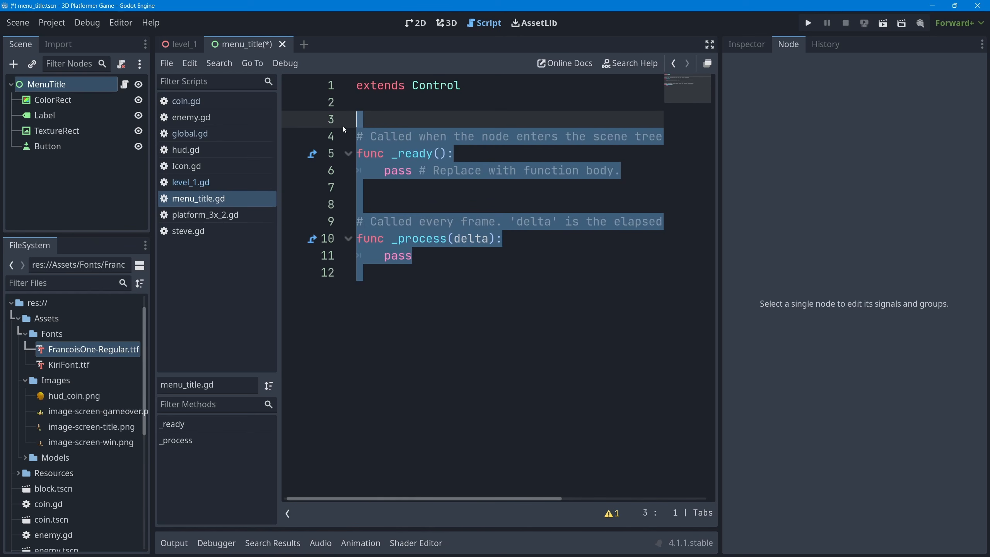
pyautogui.press('BackSpace')
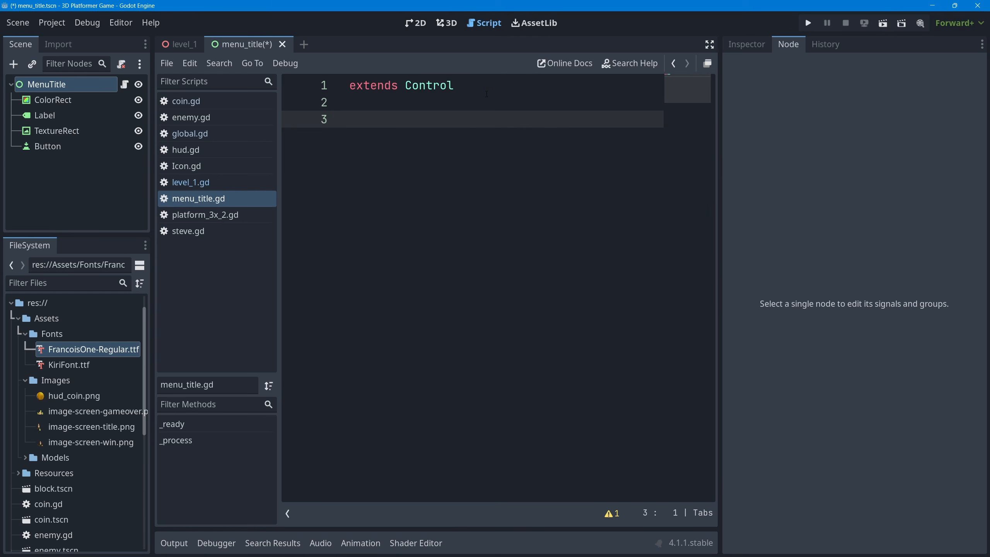
# Connect the PLAY button's pressed() signal to the MenuTitle node with the receiver method _on_button_pressed
pyautogui.click(420, 26)
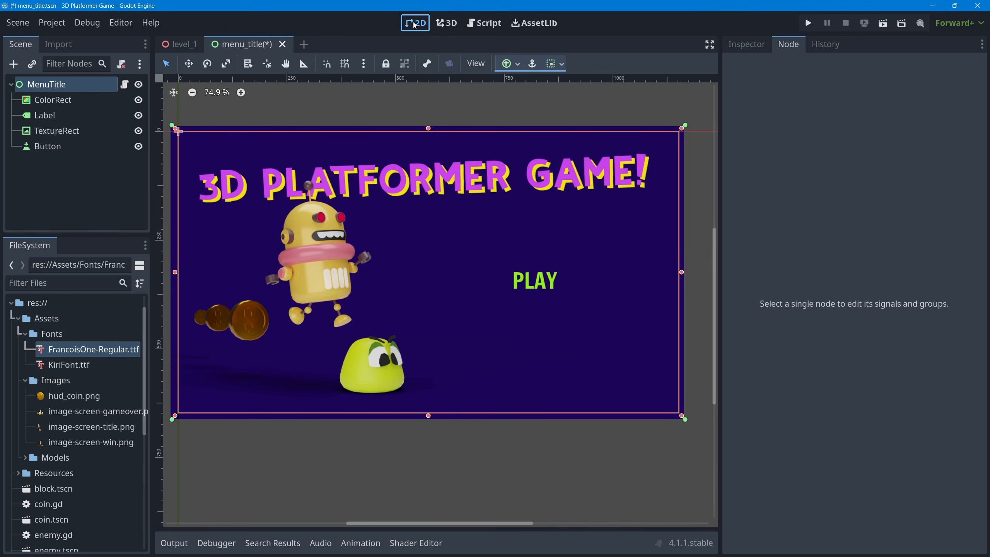
pyautogui.click(43, 148)
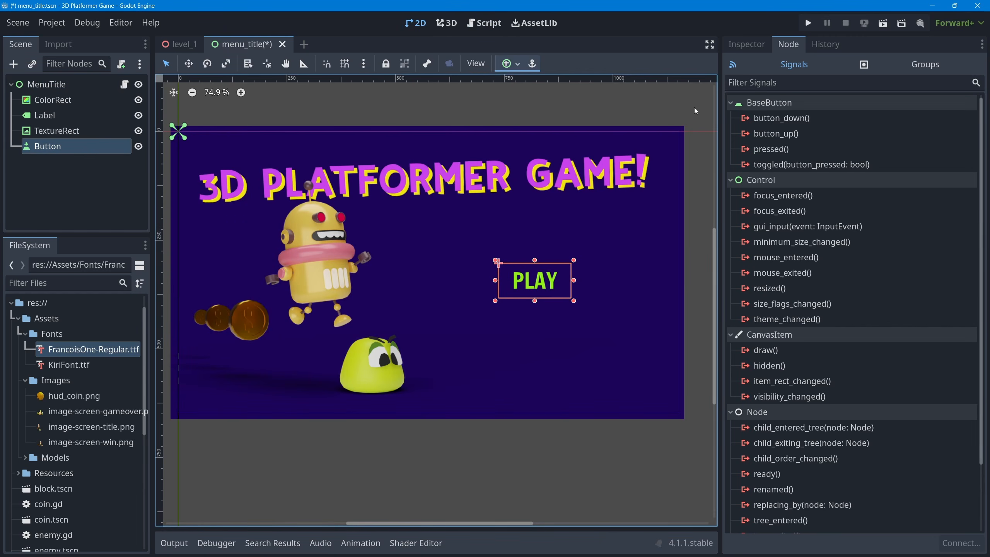
pyautogui.click(769, 150)
pyautogui.doubleClick(768, 150)
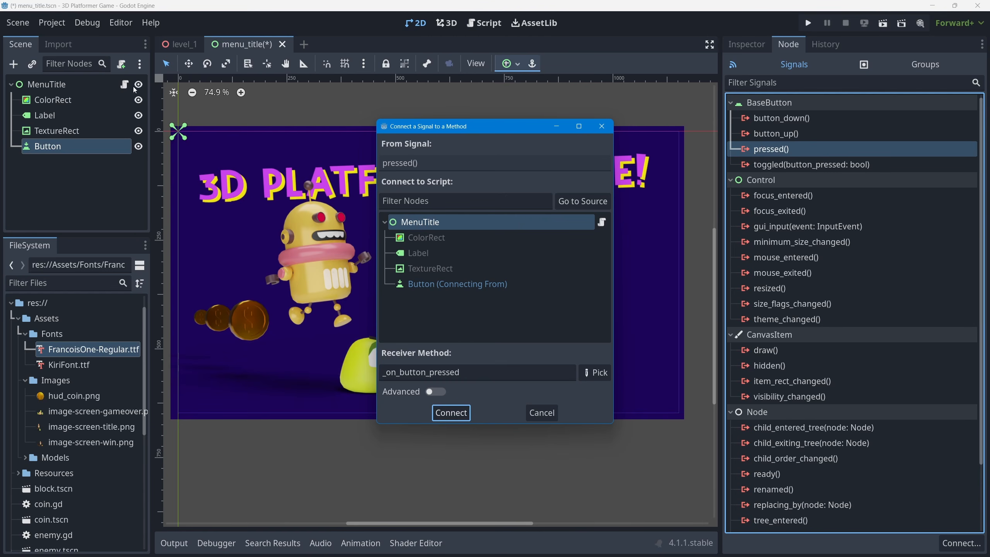
pyautogui.click(451, 412)
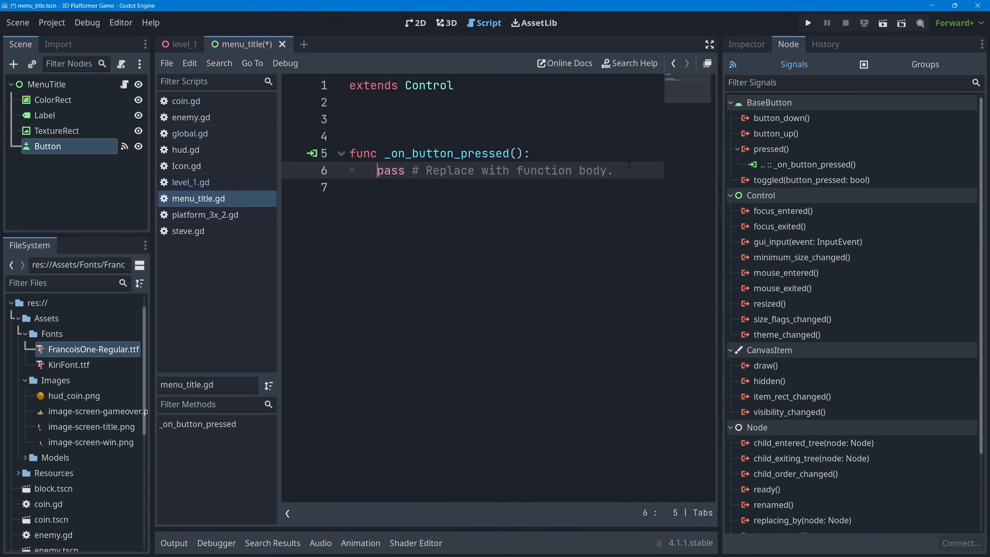
# Replace the body of _on_button_pressed with get_tree().change_scene_to_file("res://level_1.tscn") and save
pyautogui.moveTo(622, 168); pyautogui.dragTo(380, 173)
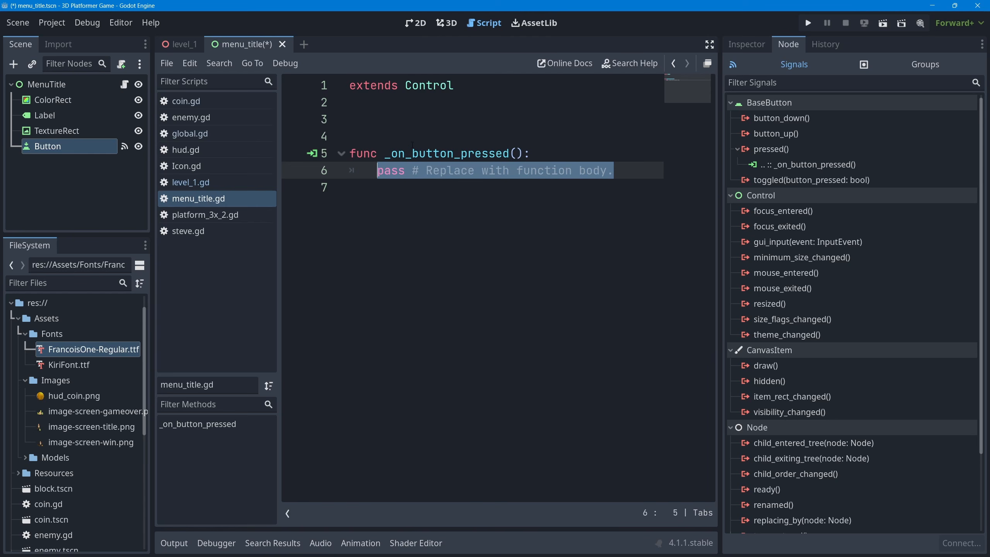
pyautogui.write('get')
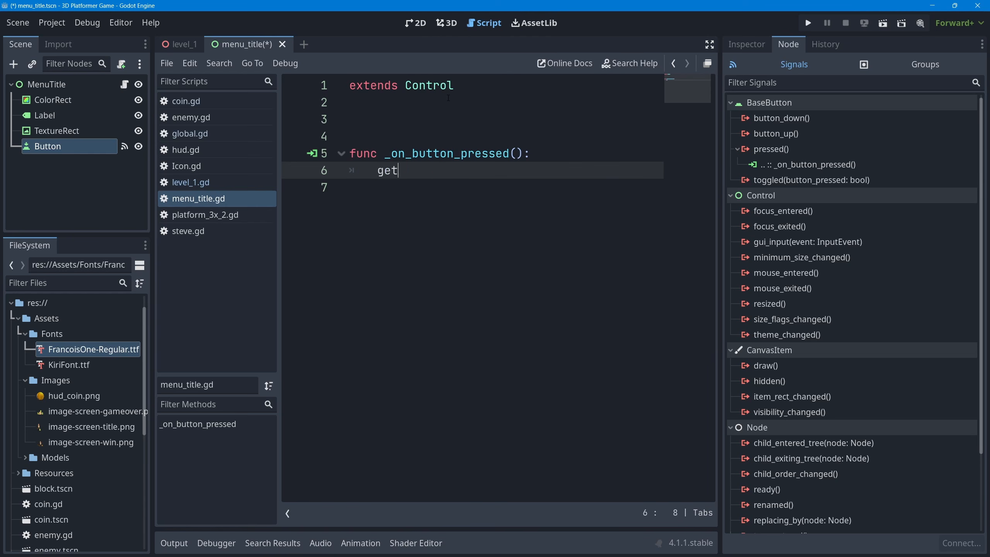
pyautogui.write('_tree().chan')
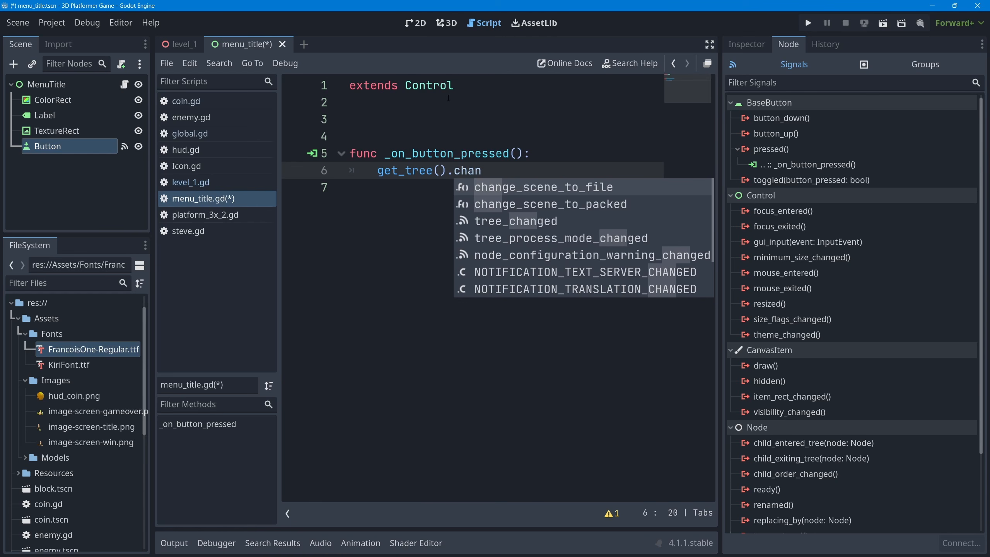
pyautogui.press('Return')
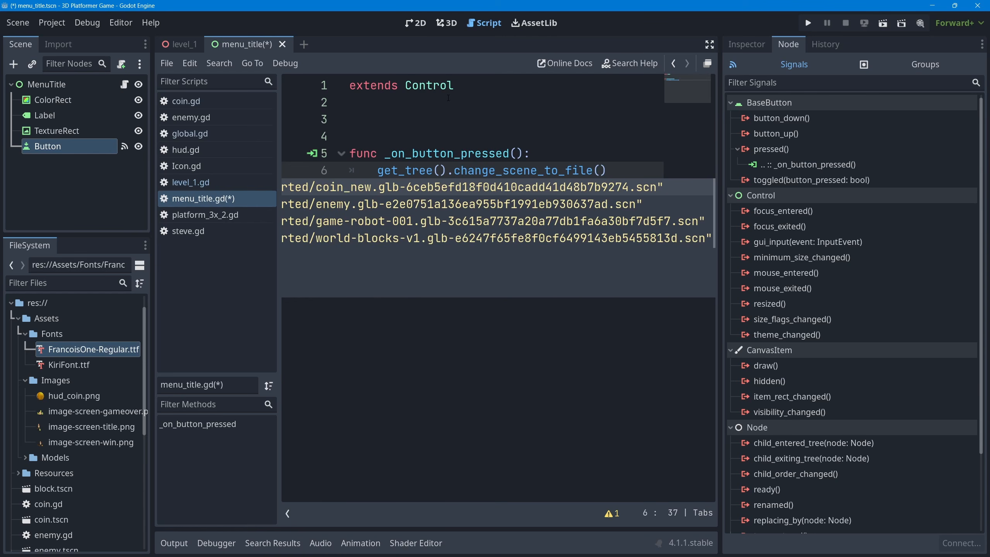
pyautogui.click(710, 44)
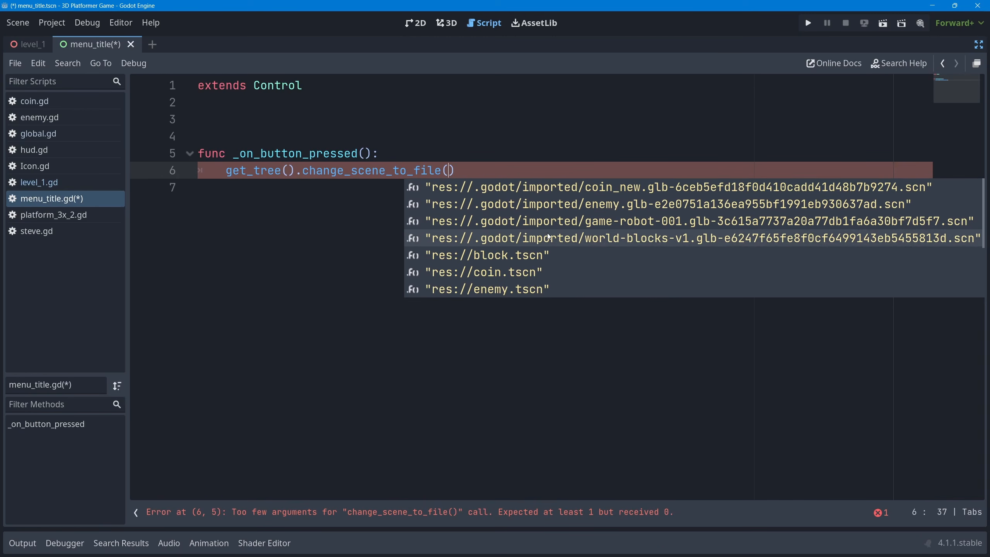
pyautogui.scroll(-3, 549, 237)
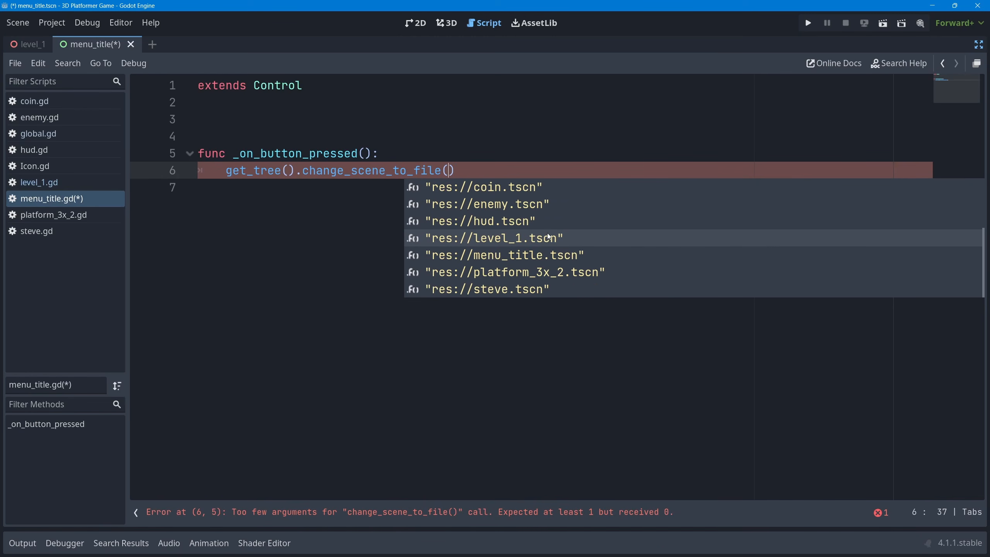
pyautogui.click(575, 233)
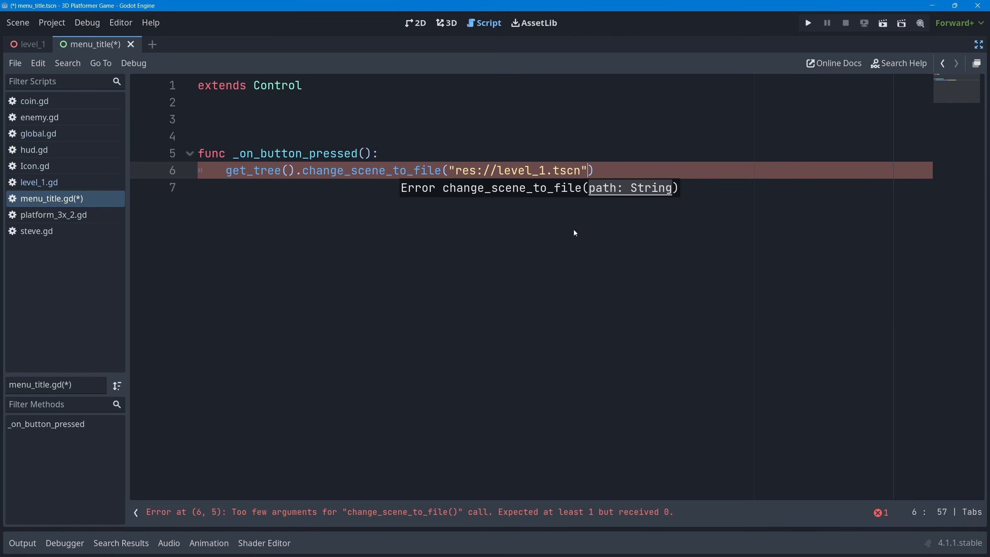
pyautogui.hotkey('ctrl', 's')
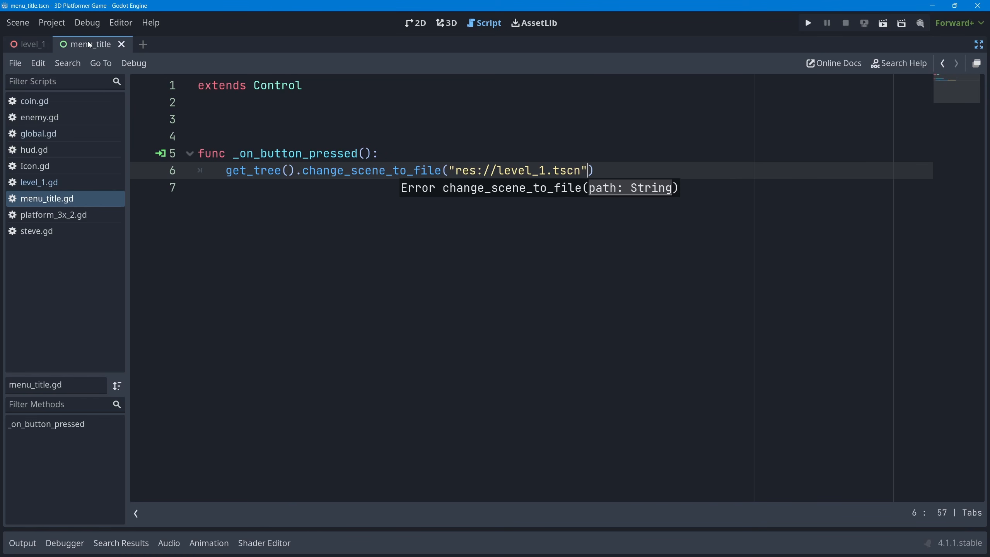
# Run the menu_title scene, start level 1 with its PLAY button, walk the character briefly, and close the game
pyautogui.click(979, 45)
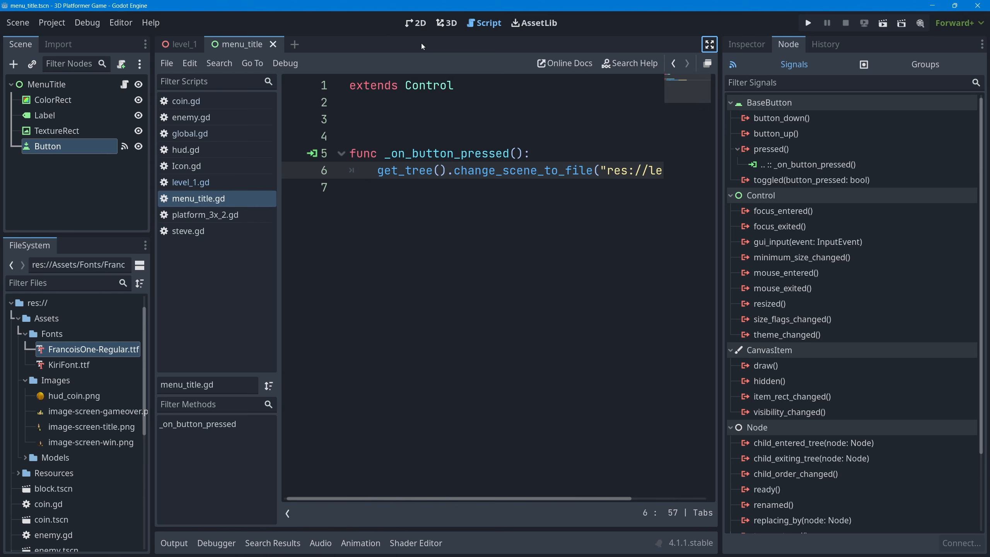
pyautogui.click(417, 23)
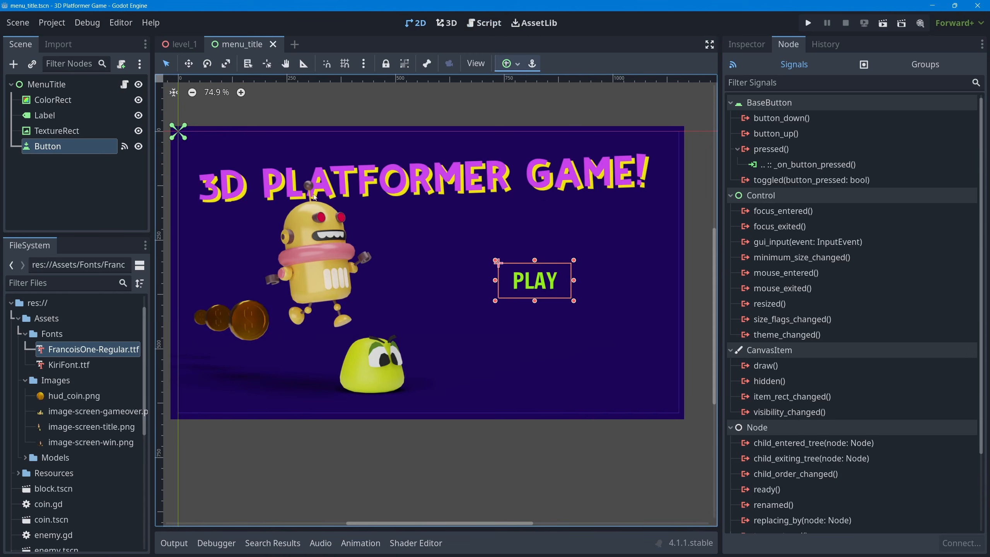
pyautogui.click(883, 23)
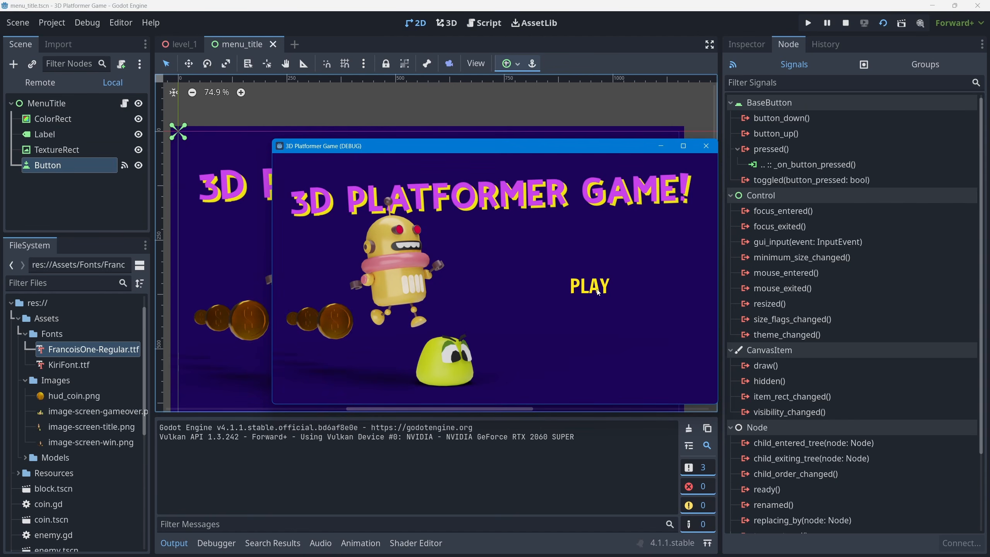
pyautogui.click(590, 287)
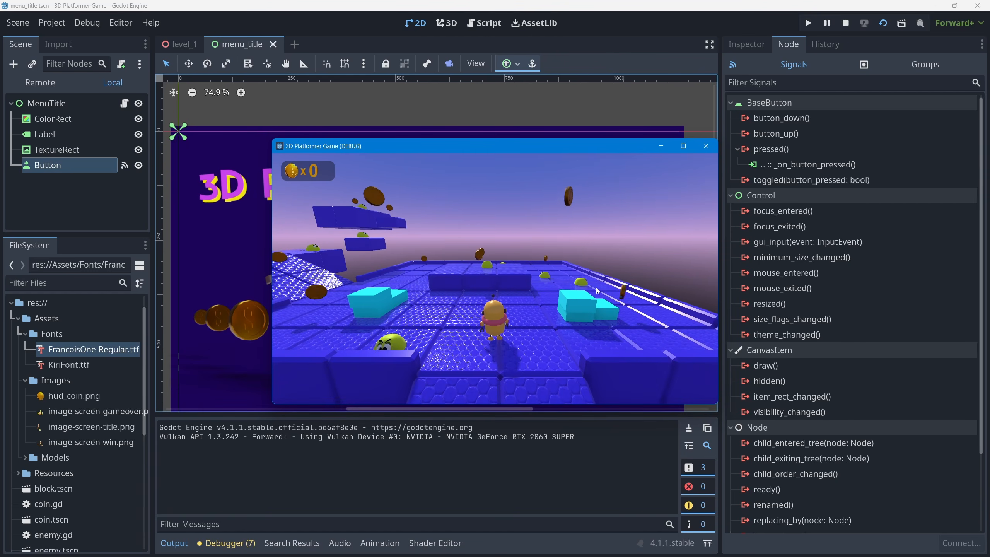
pyautogui.press('w')
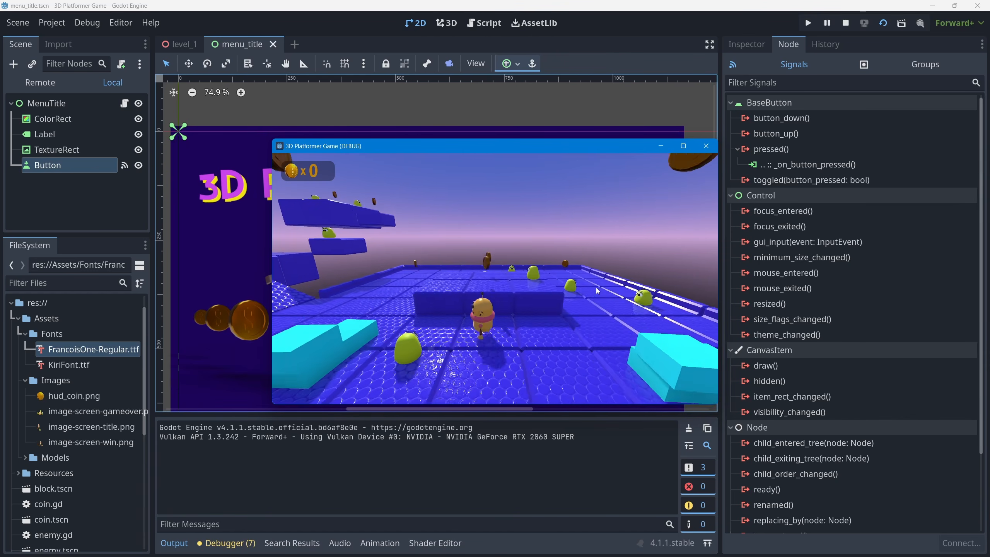
pyautogui.press('w')
pyautogui.press('s')
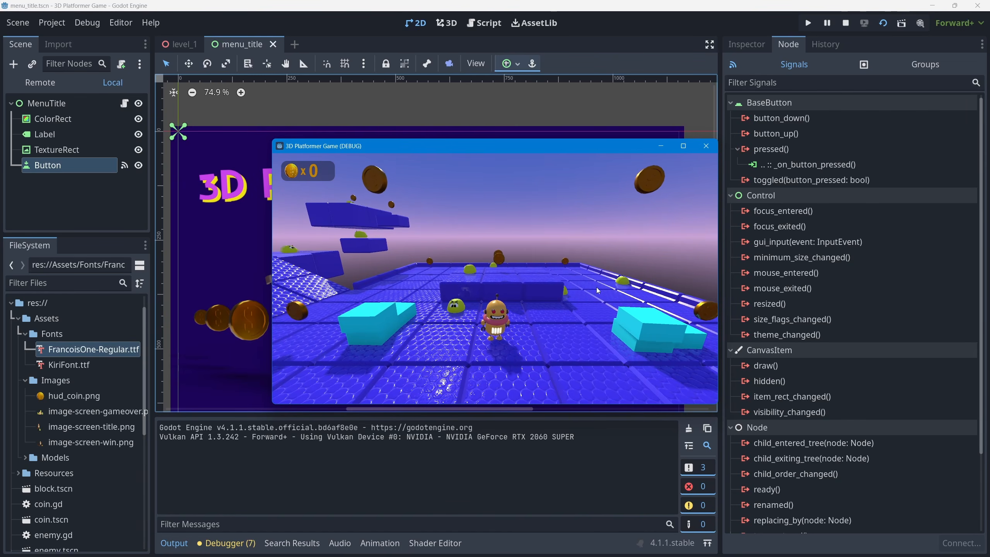
pyautogui.click(706, 146)
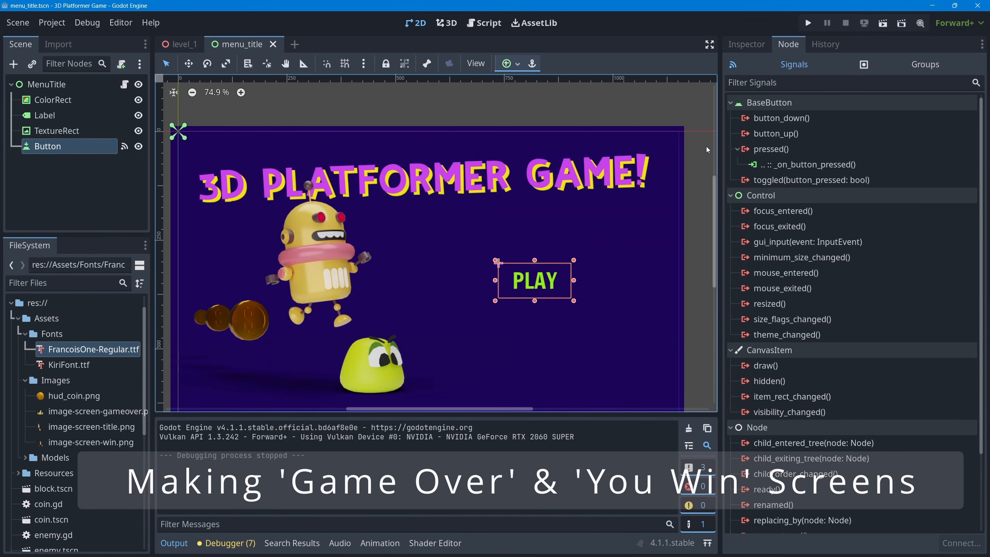
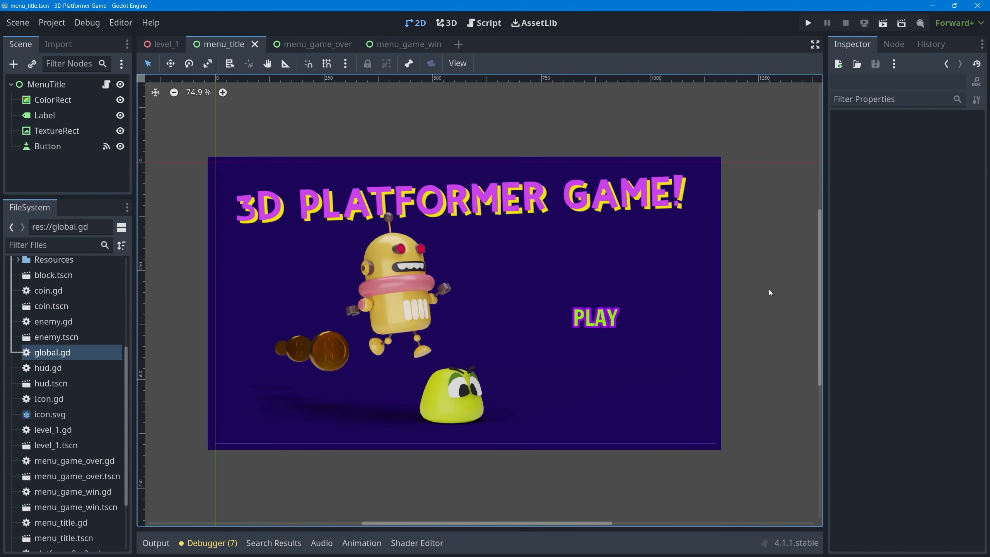
# Examine the layouts of the menu_game_over and menu_game_win scenes
pyautogui.click(311, 44)
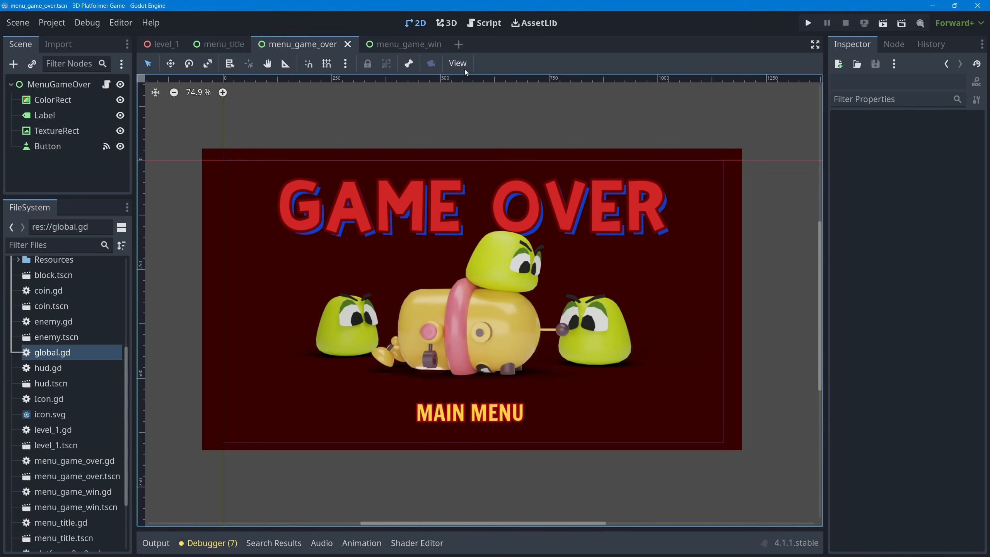
pyautogui.click(407, 45)
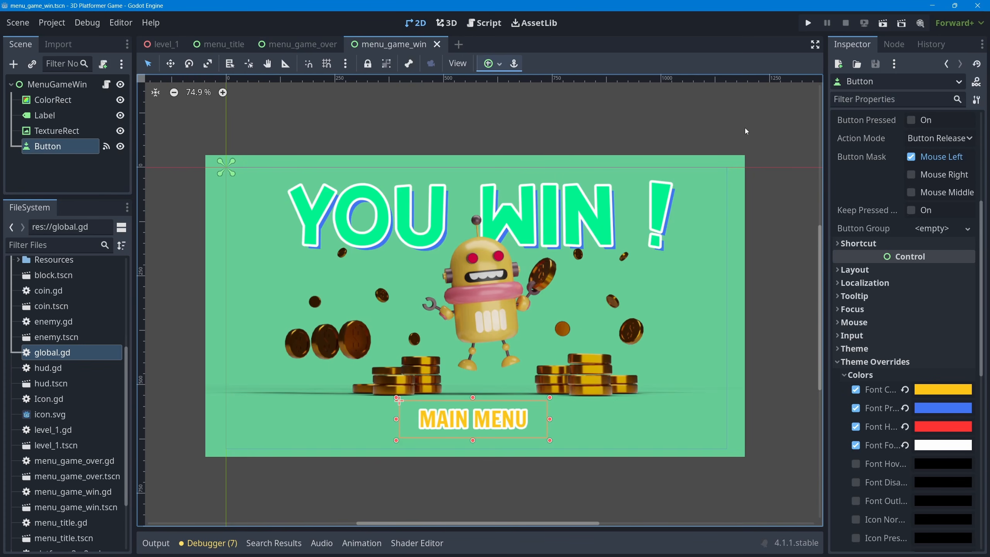
pyautogui.click(671, 129)
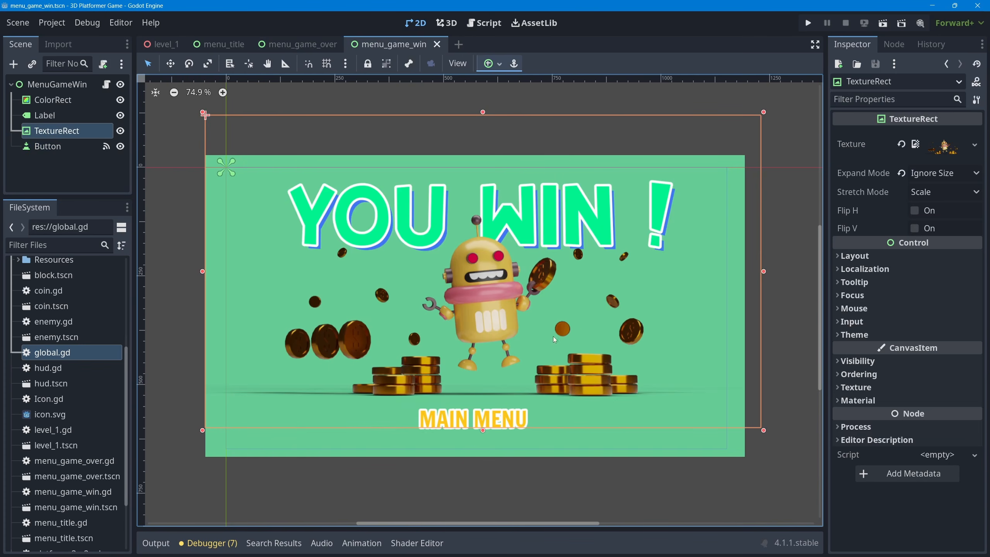
# Run the menu_game_over scene, test its MAIN MENU button, and close the game
pyautogui.click(314, 46)
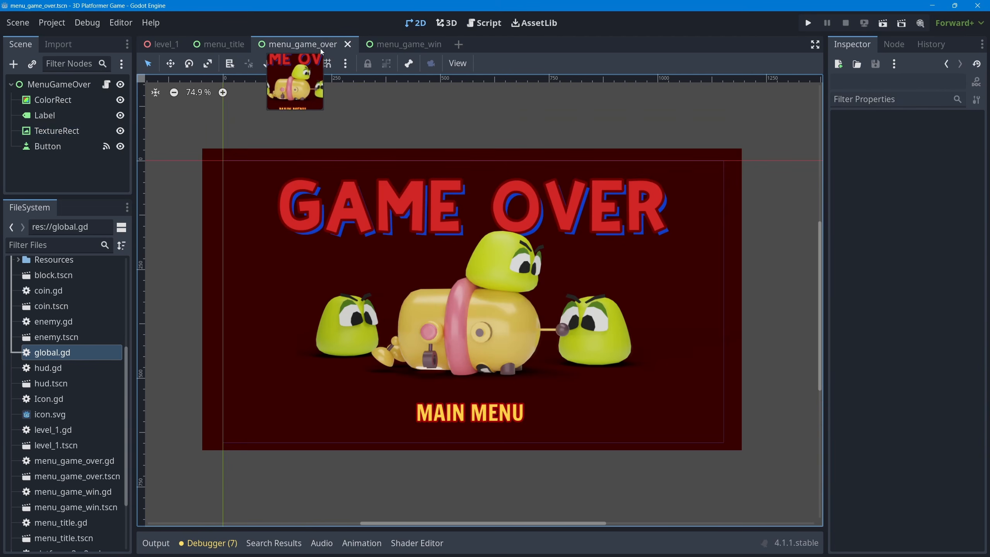
pyautogui.click(881, 26)
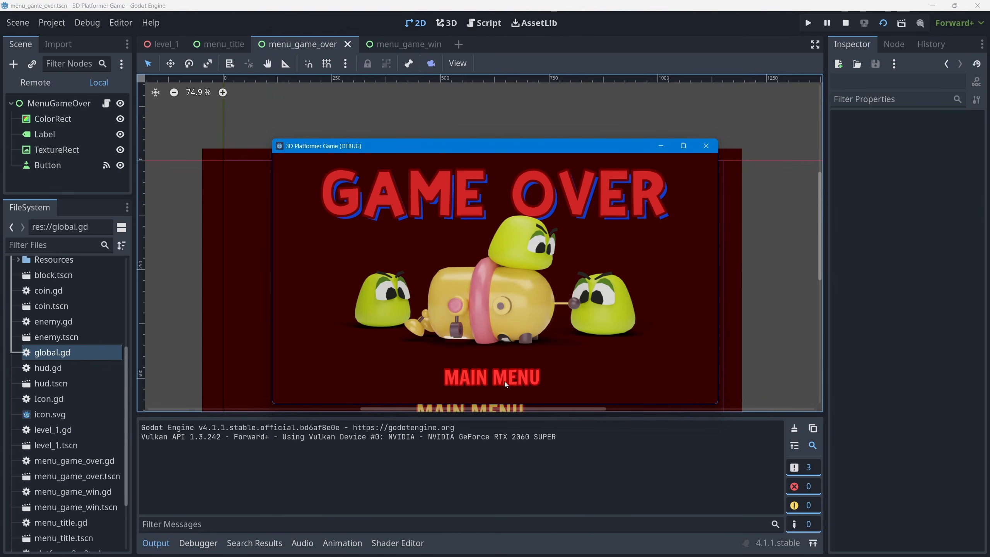
pyautogui.click(506, 384)
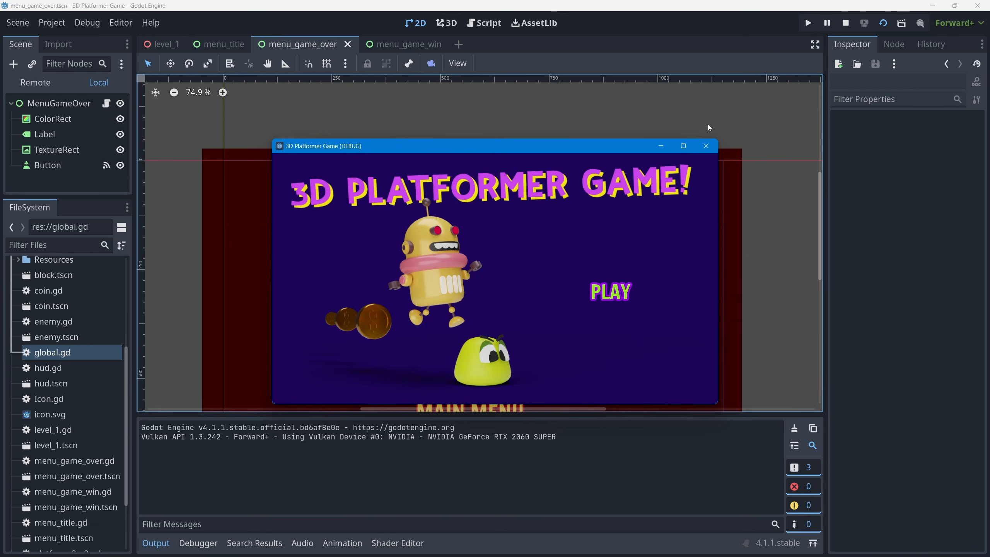
pyautogui.click(706, 146)
# Run the menu_game_win scene, test its MAIN MENU button, and close the game
pyautogui.click(413, 46)
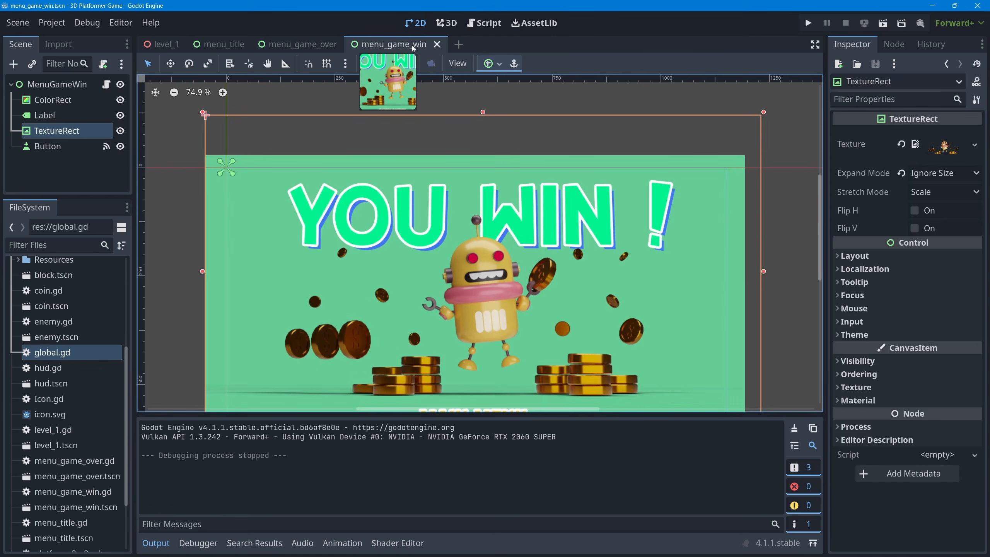
pyautogui.click(883, 25)
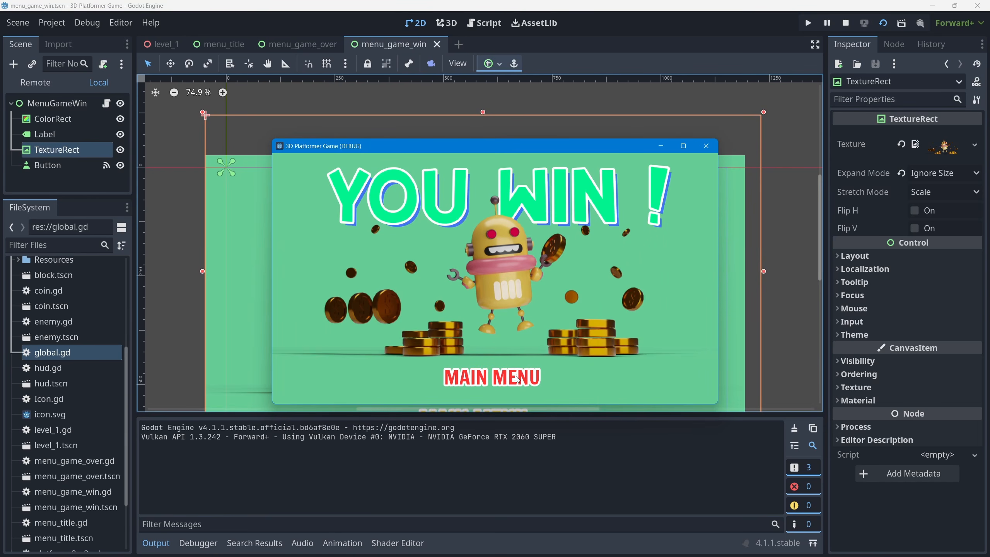
pyautogui.click(517, 379)
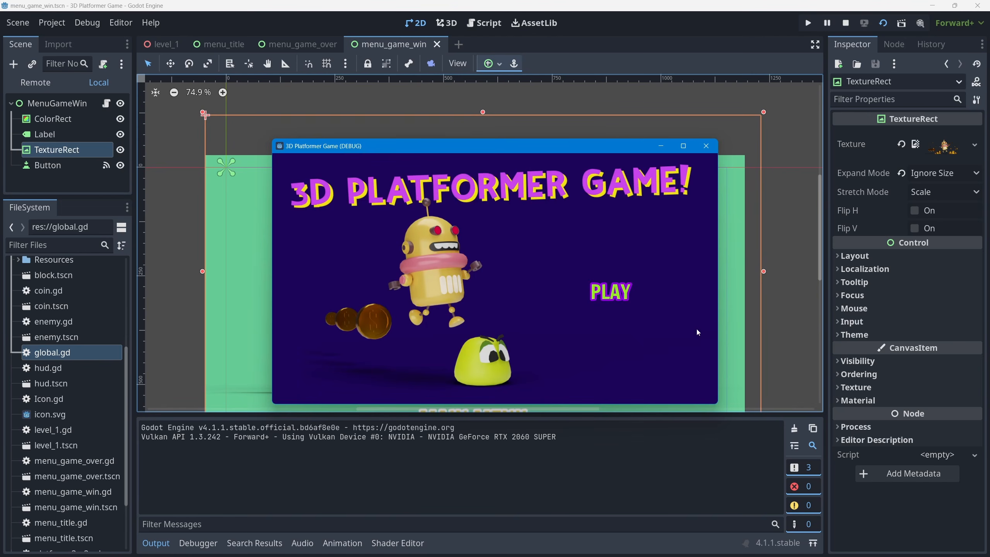
pyautogui.click(706, 146)
# From the menu_title scene, run the project and choose menu_title.tscn as its main scene, closing the game when it has started
pyautogui.click(209, 48)
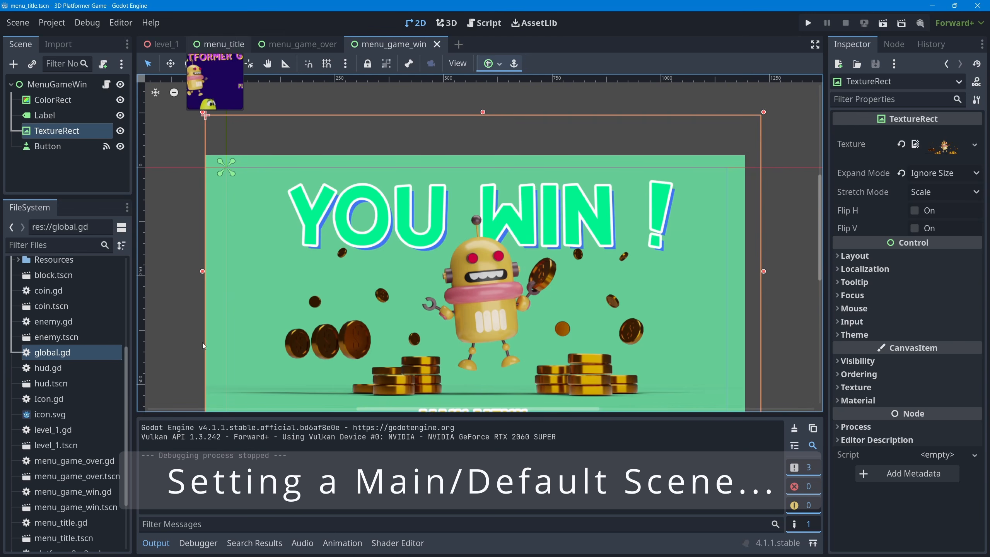
pyautogui.click(156, 544)
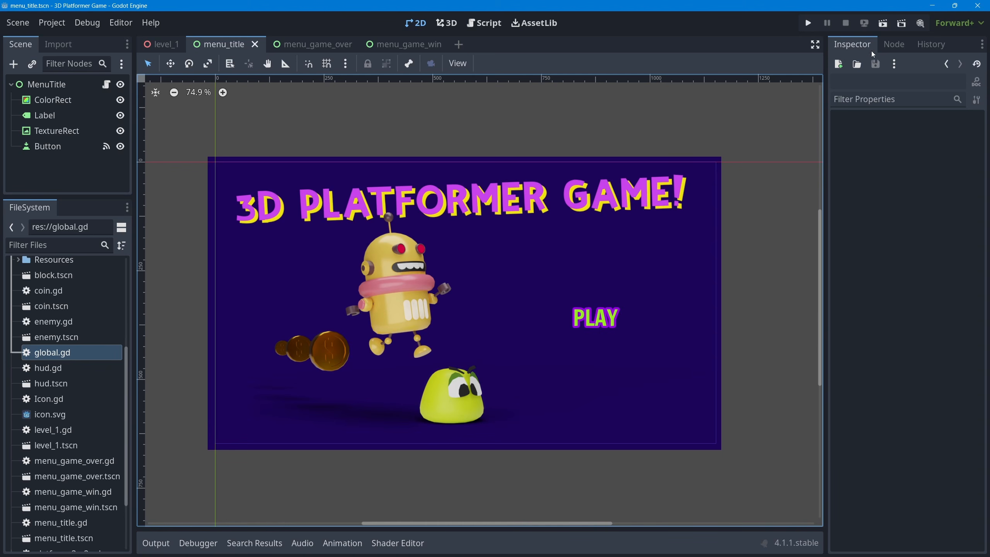
pyautogui.click(811, 24)
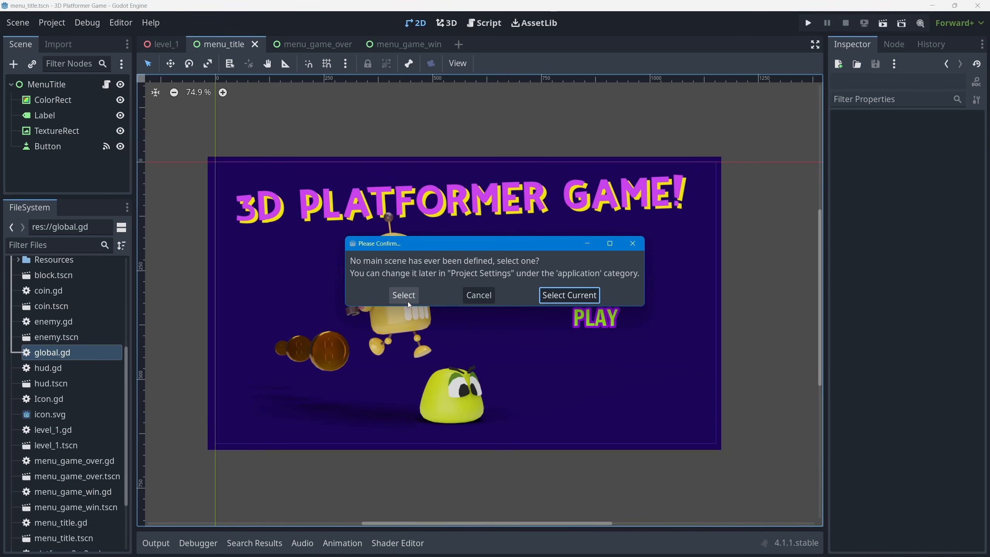
pyautogui.click(416, 293)
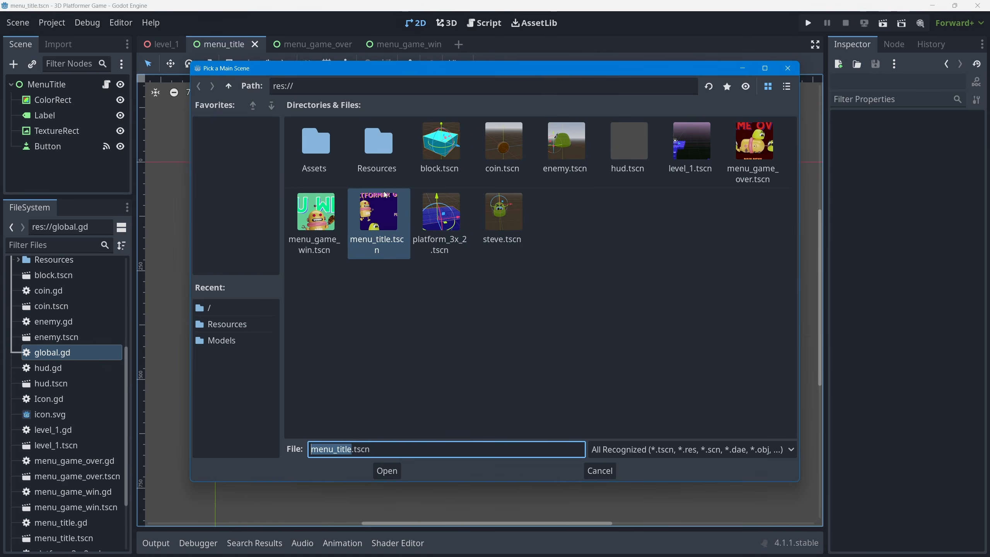
pyautogui.click(405, 301)
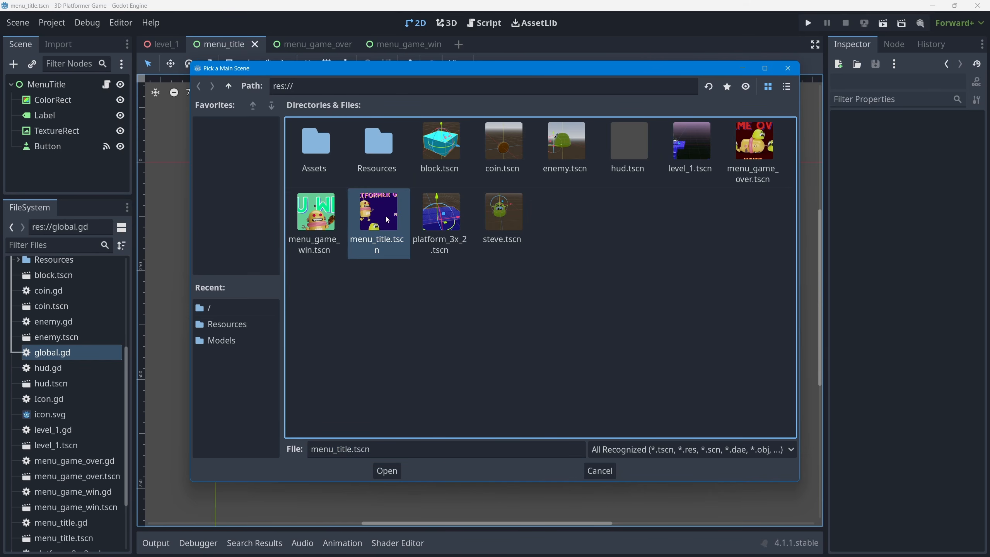
pyautogui.click(387, 471)
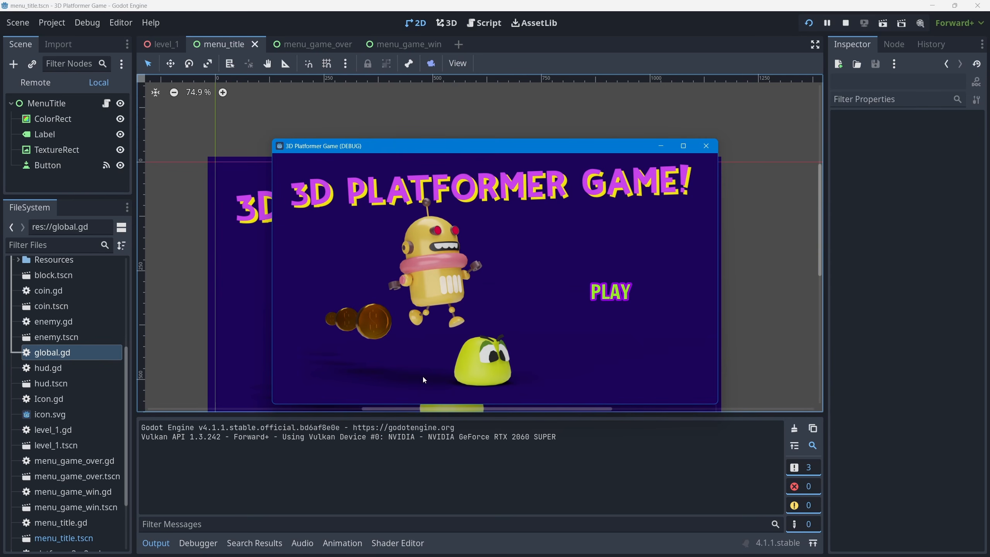
pyautogui.click(706, 145)
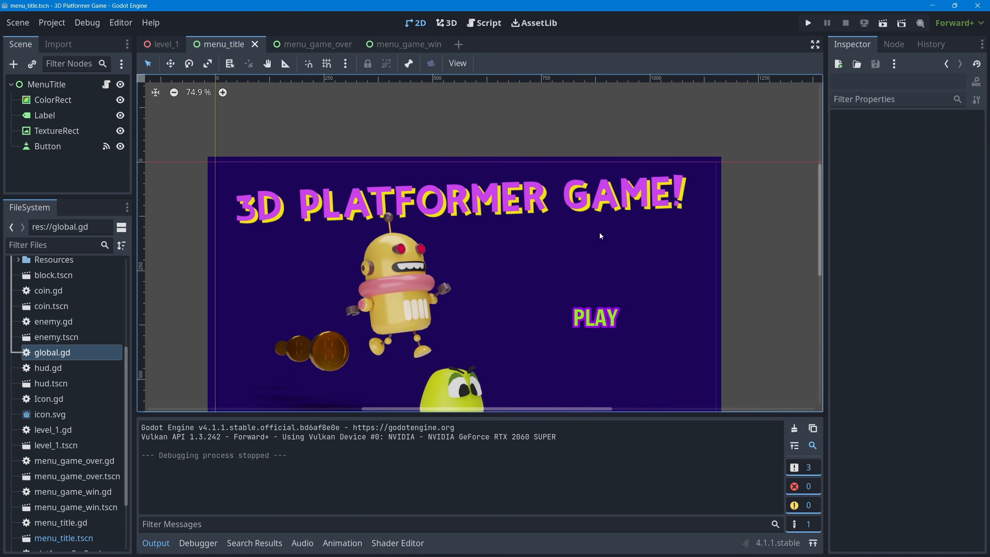
# Run the project twice from the level_1 scene to test the default scene, starting the level with PLAY once and closing the game each time
pyautogui.click(161, 45)
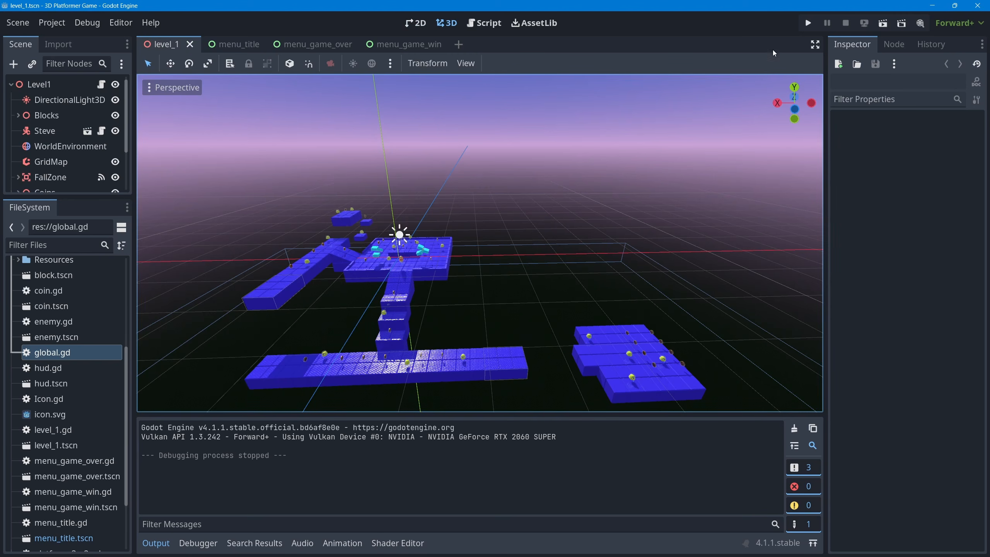
pyautogui.click(809, 25)
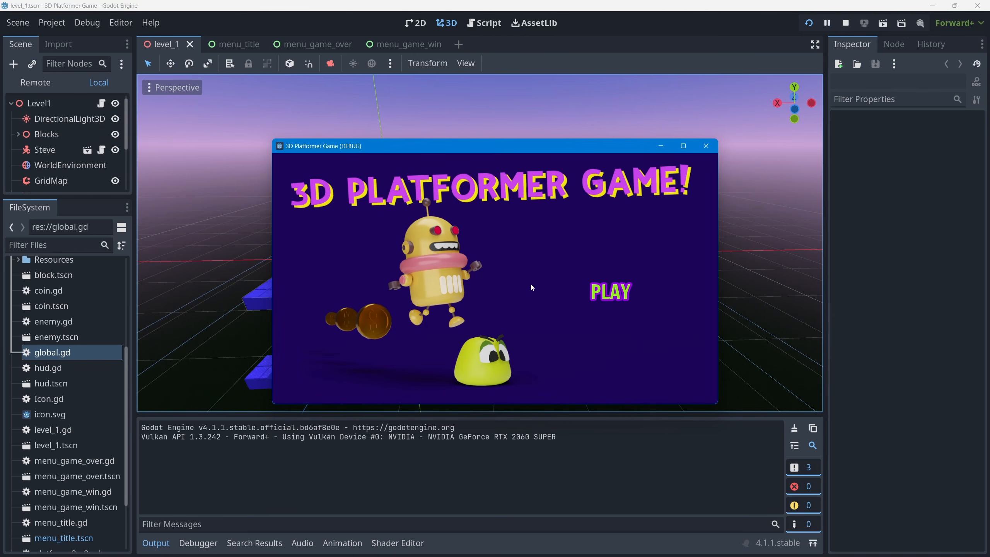
pyautogui.click(612, 292)
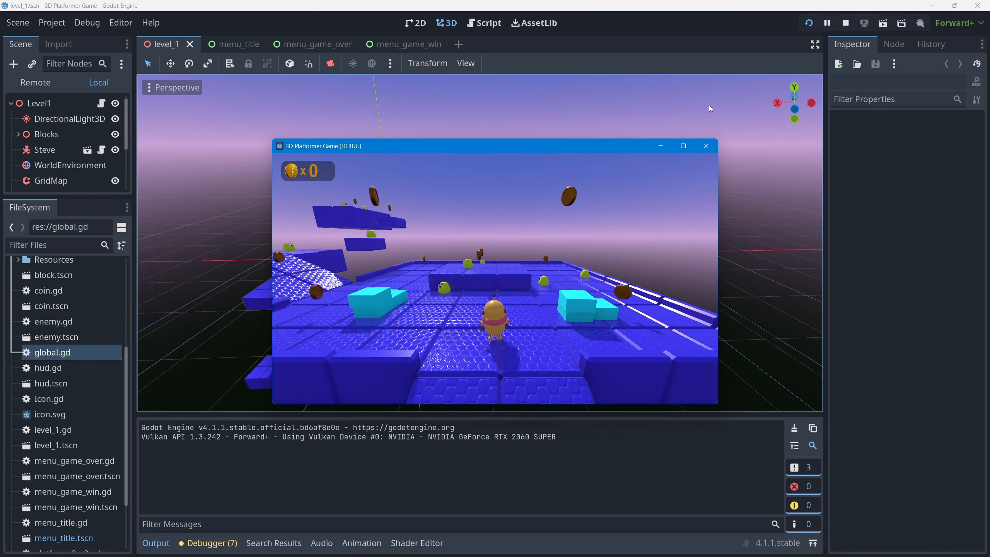
pyautogui.click(706, 147)
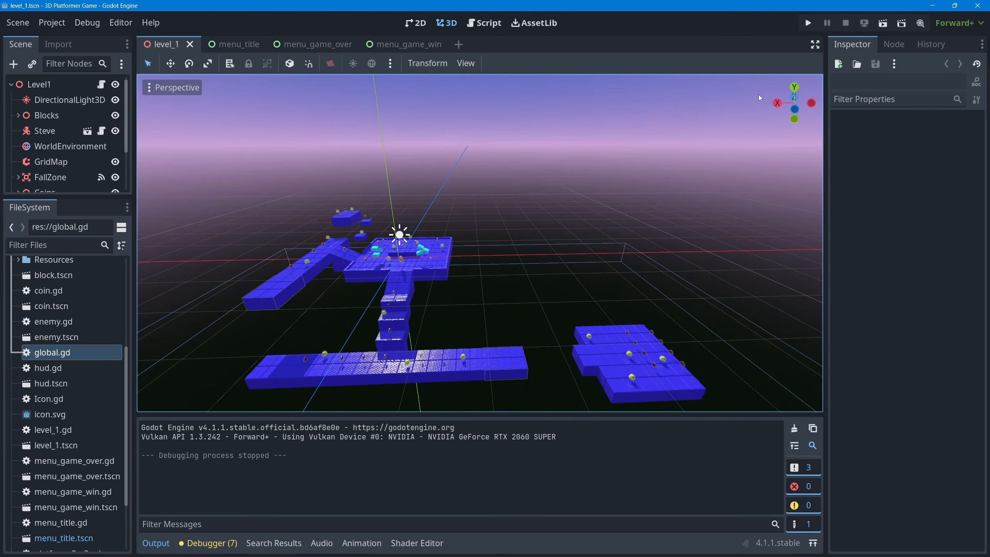
pyautogui.click(809, 22)
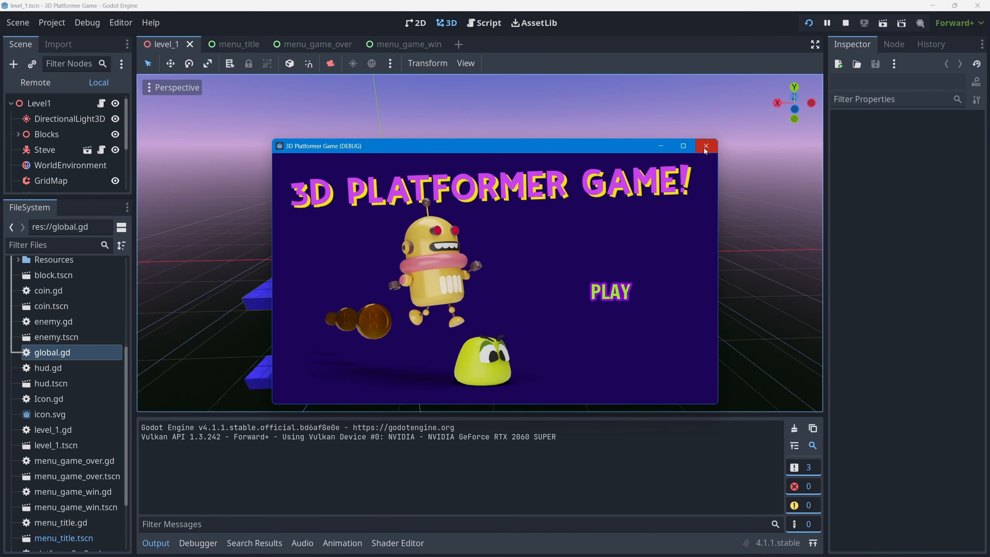
pyautogui.click(704, 146)
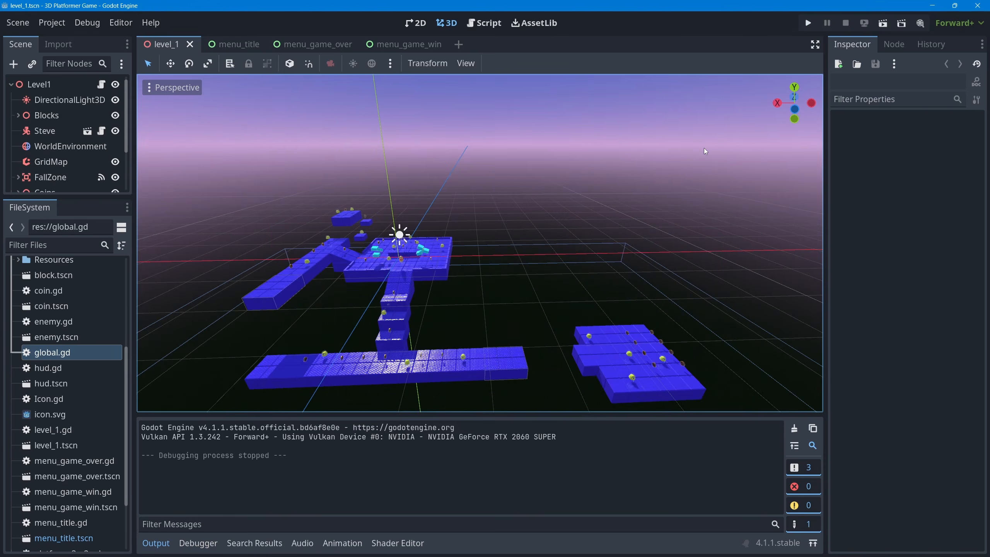
# Check the main scene in the project's Application Run settings, then close the settings and hide the output log
pyautogui.click(55, 26)
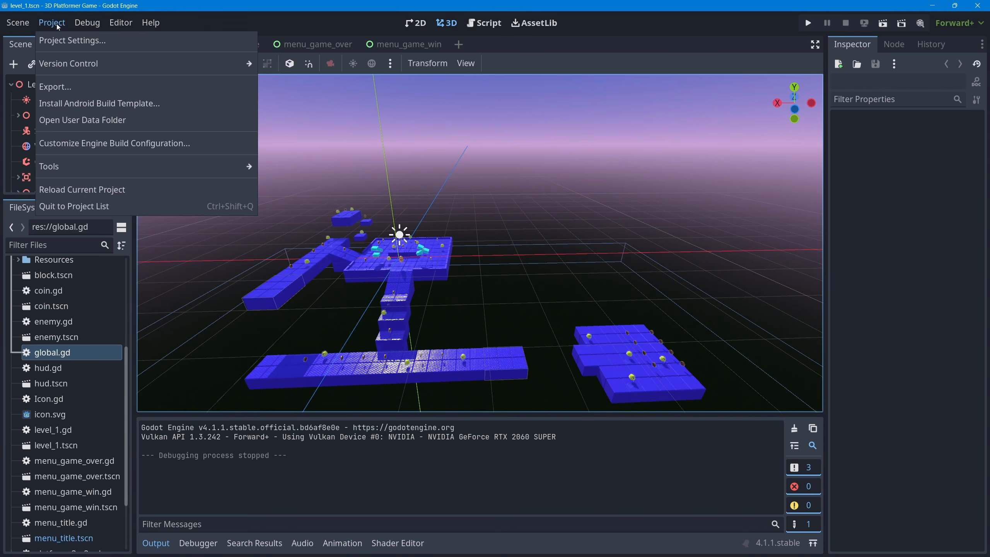
pyautogui.click(90, 44)
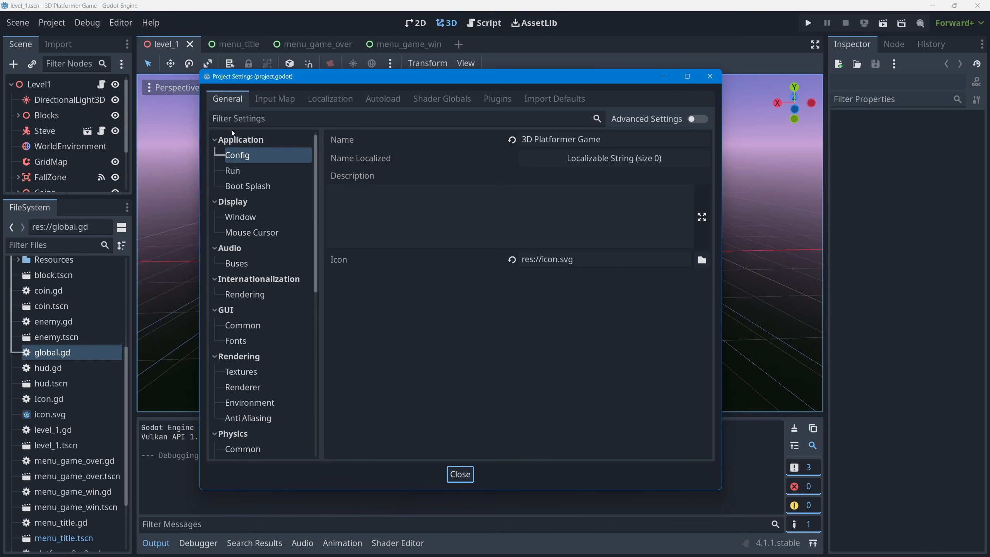
pyautogui.click(235, 174)
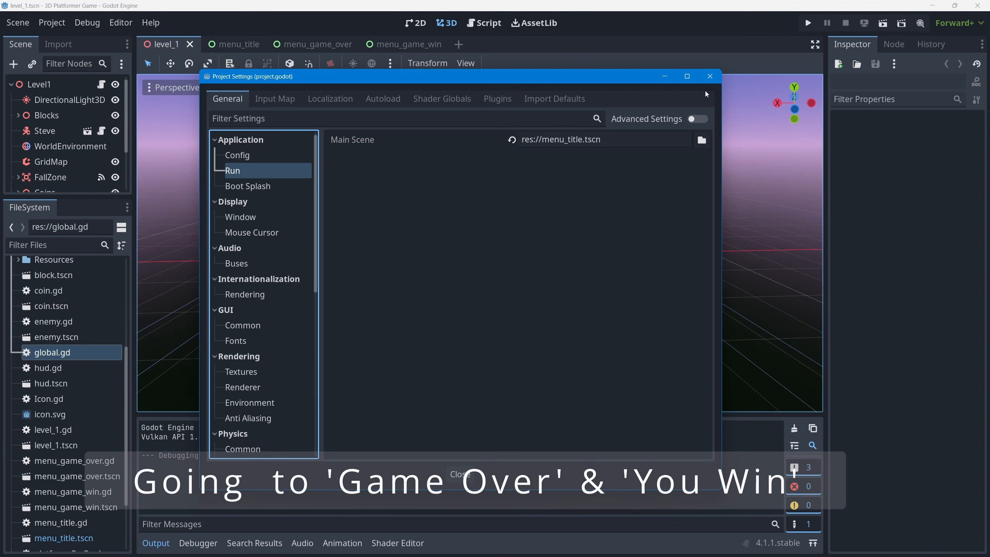
pyautogui.click(709, 77)
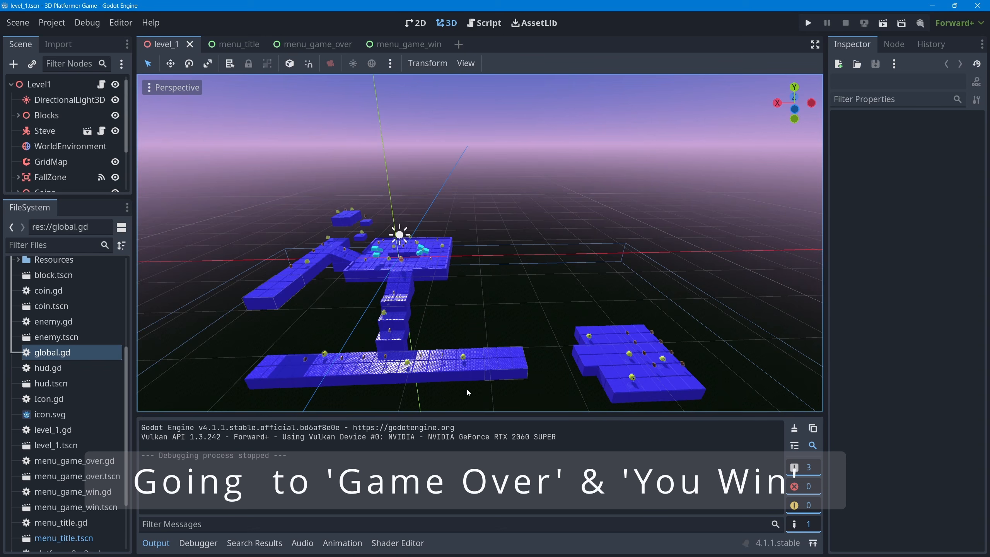
pyautogui.click(160, 544)
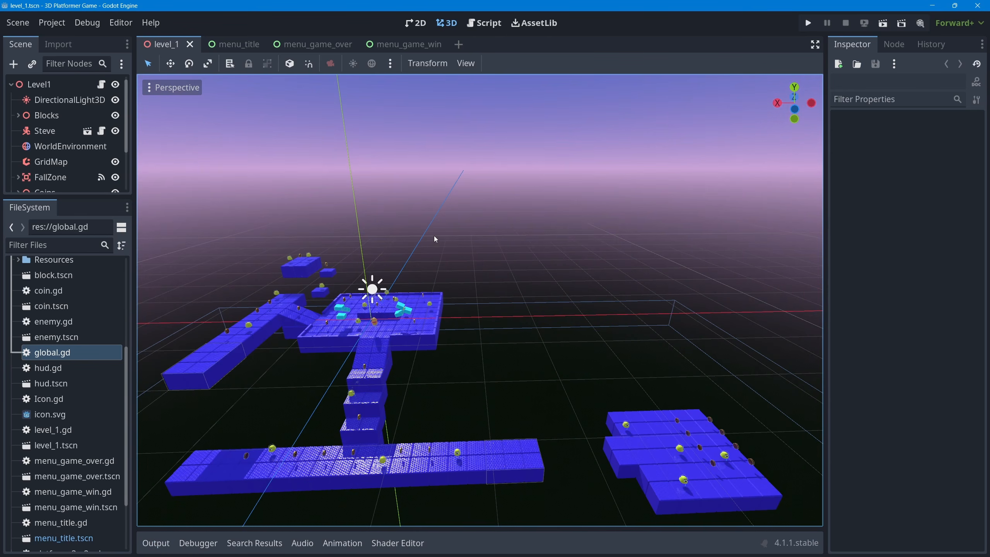
# Enlarge the scene tree area, expand the Enemies node, and open Enemy1's script at the _on_sides_checker_body_entered function
pyautogui.scroll(3, 444, 269)
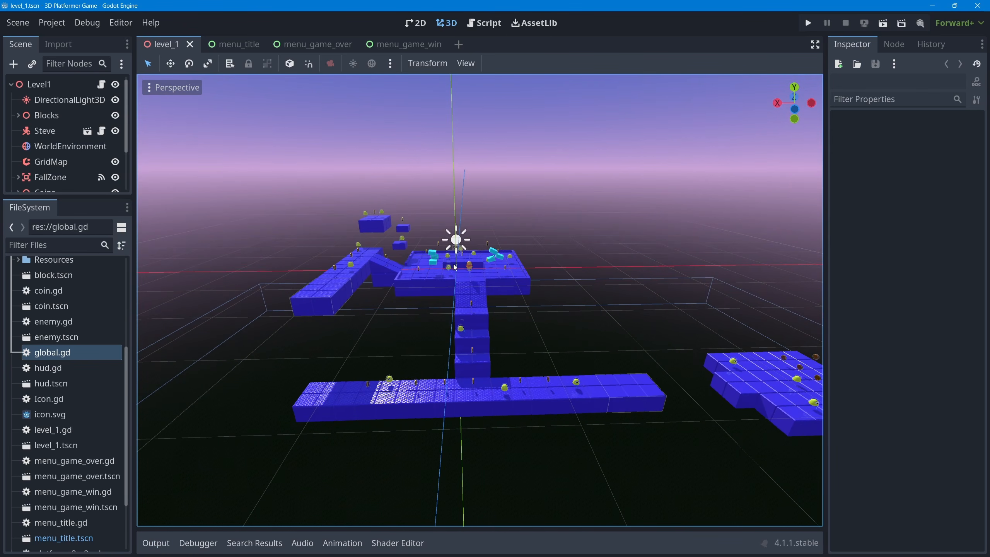
pyautogui.scroll(4, 453, 264)
pyautogui.keyDown('shift'); pyautogui.moveTo(463, 198); pyautogui.dragTo(483, 284, button='middle'); pyautogui.keyUp('shift')
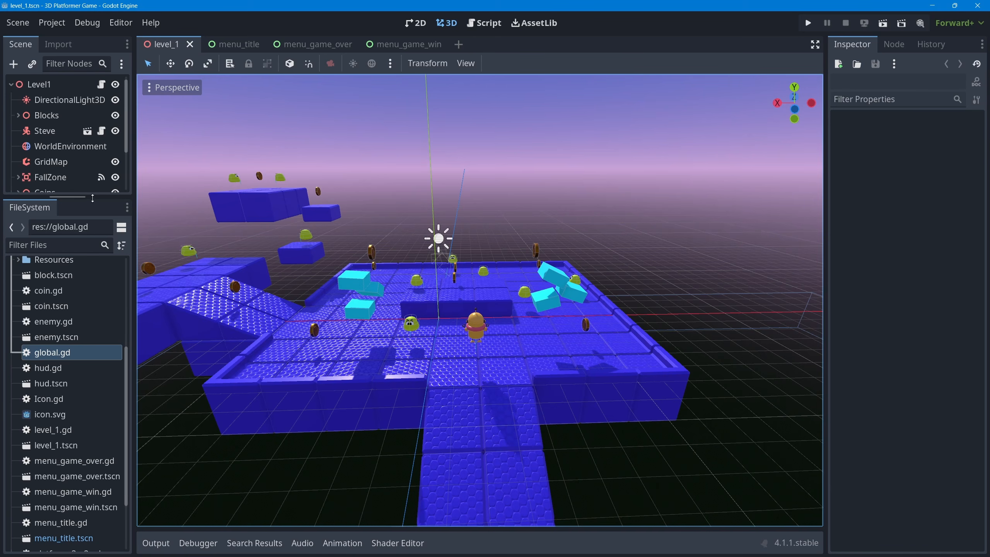
pyautogui.moveTo(94, 202); pyautogui.dragTo(93, 408)
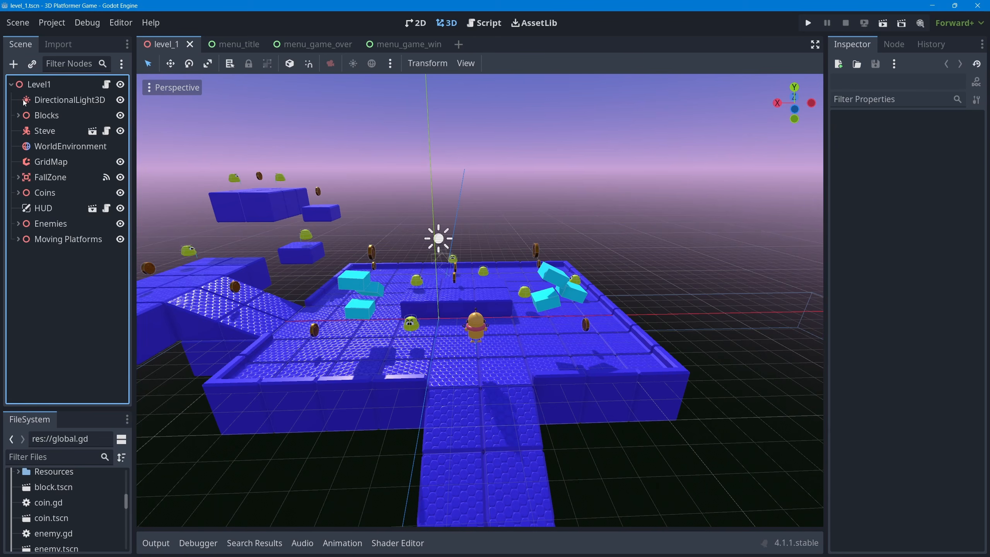
pyautogui.click(18, 224)
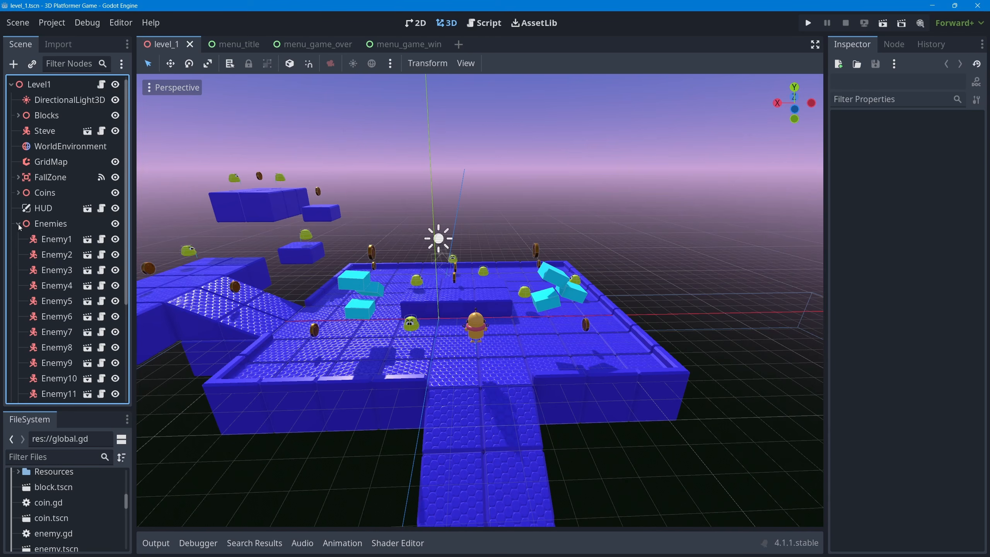
pyautogui.click(103, 240)
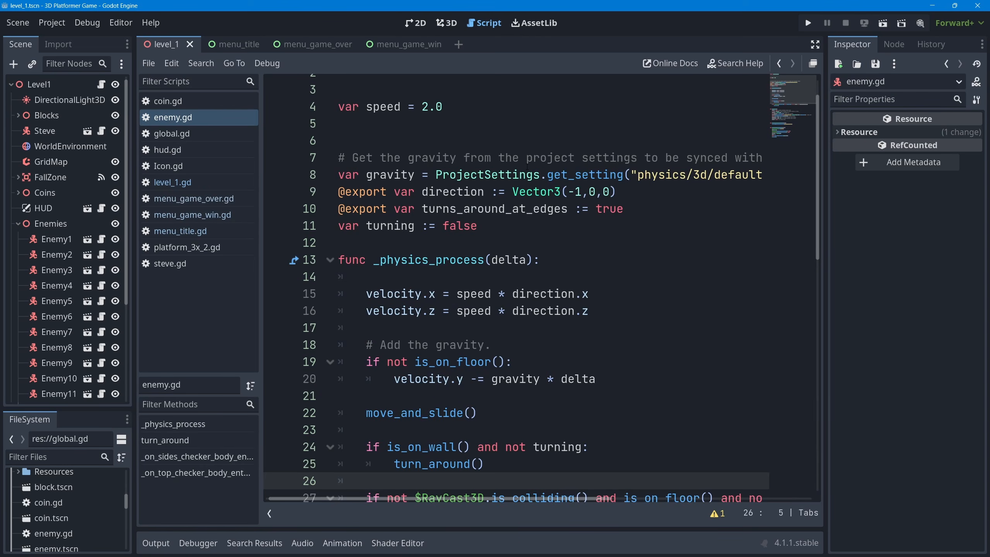
pyautogui.scroll(-10, 527, 167)
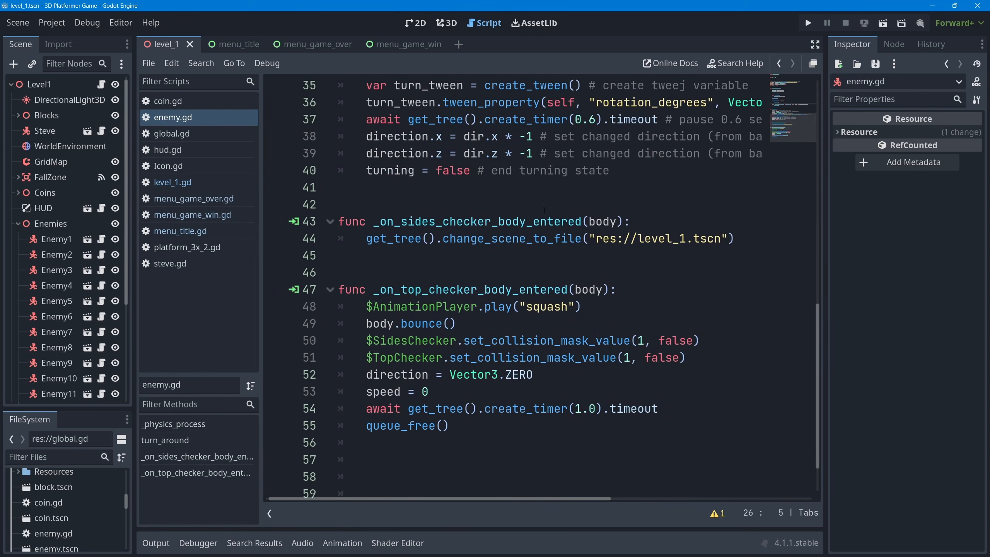
pyautogui.scroll(5, 545, 210)
pyautogui.scroll(-3, 546, 214)
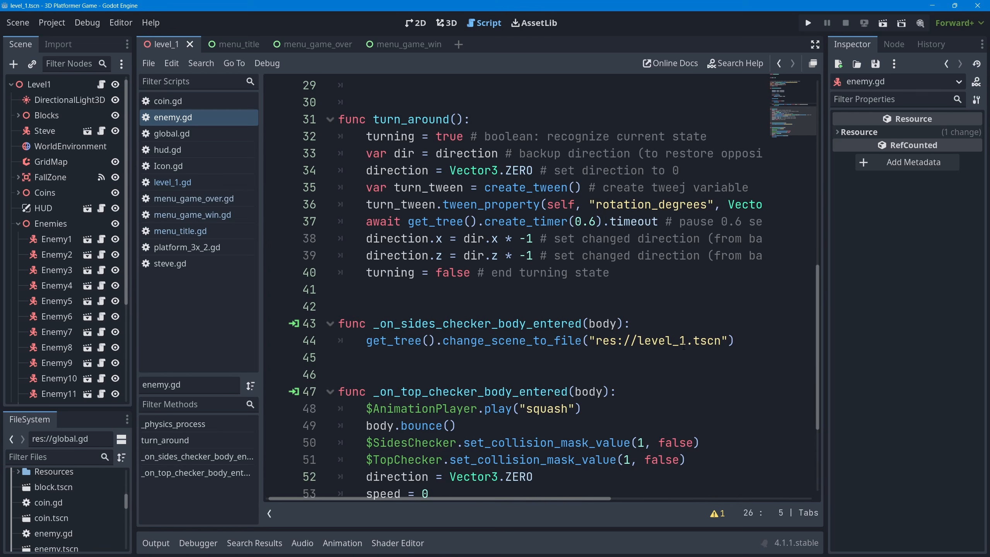
# Change the scene path in enemy.gd's _on_sides_checker_body_entered function to "res://menu_game_over.tscn" and save the script
pyautogui.moveTo(721, 340); pyautogui.dragTo(590, 339)
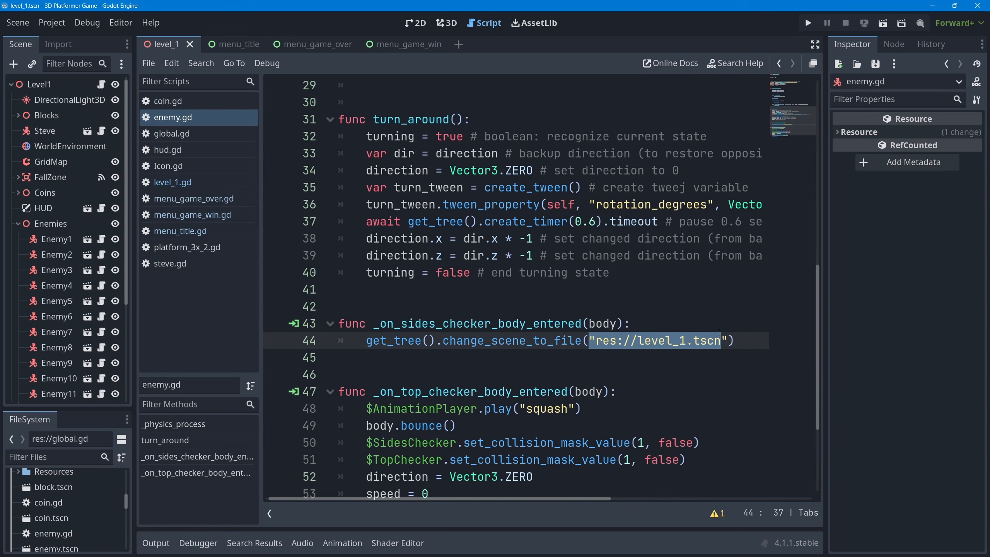
pyautogui.write('"')
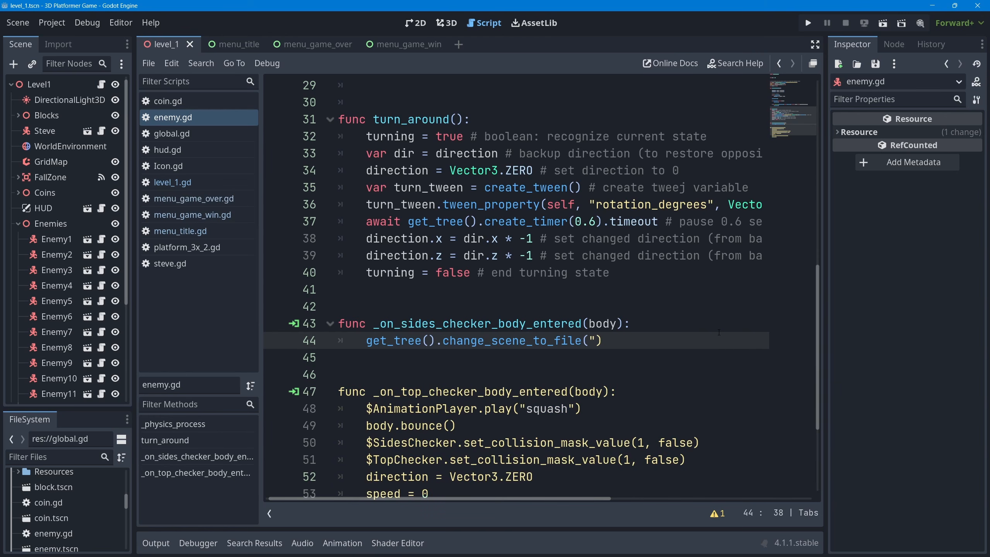
pyautogui.press('BackSpace')
pyautogui.write('"')
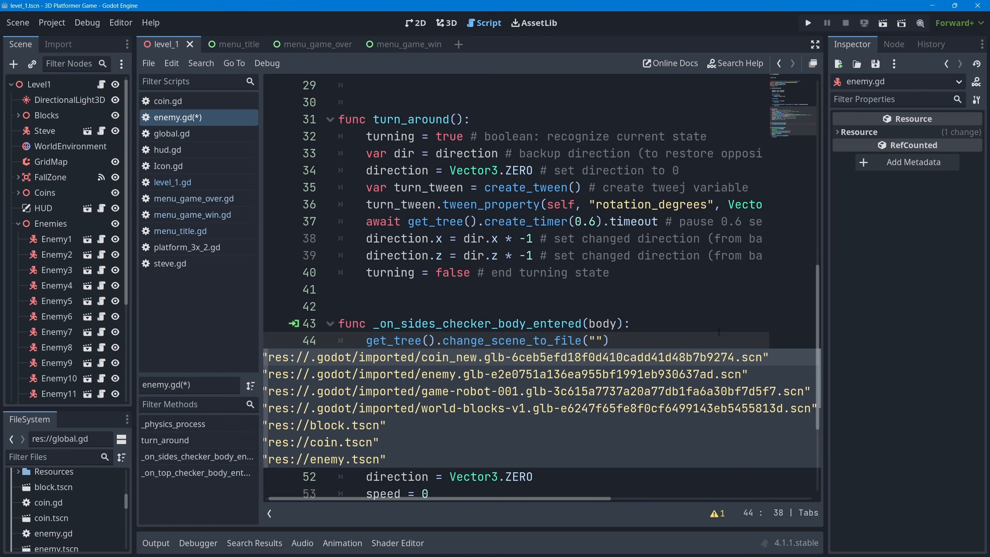
pyautogui.press('Down')
pyautogui.press('Down')
pyautogui.press('Down')
pyautogui.press('Down')
pyautogui.press('Down')
pyautogui.press('Down')
pyautogui.press('Down')
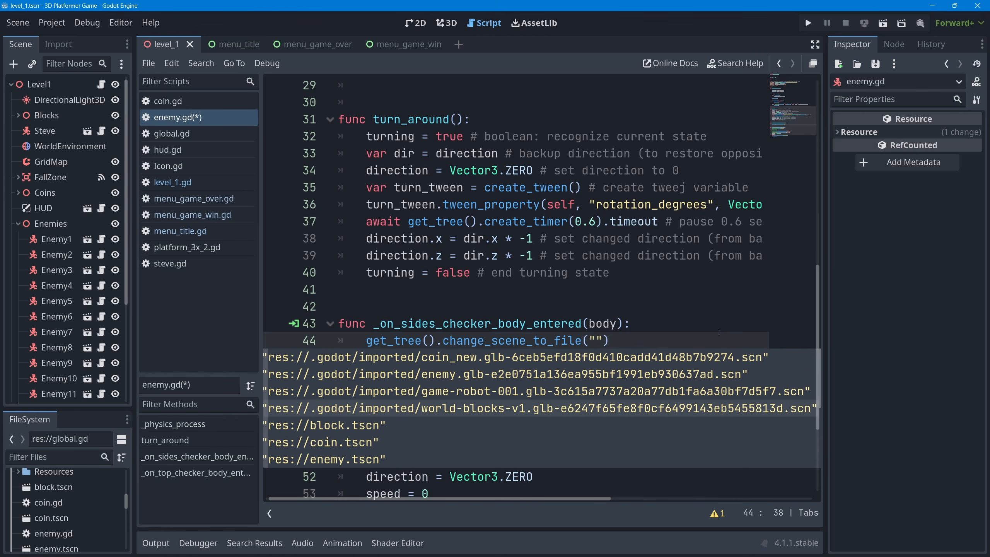
pyautogui.press('Down')
pyautogui.press('Down')
pyautogui.press('Down')
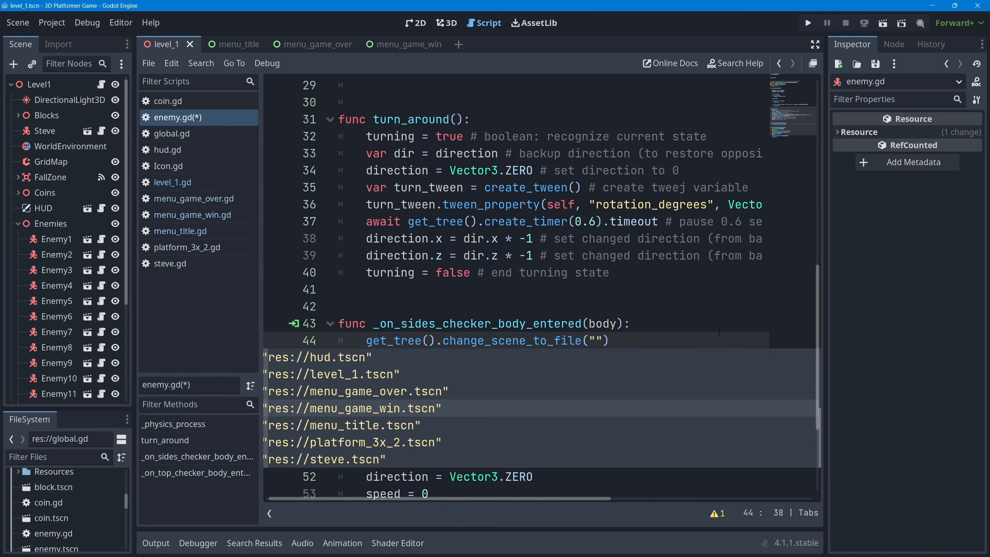
pyautogui.press('Up')
pyautogui.press('Return')
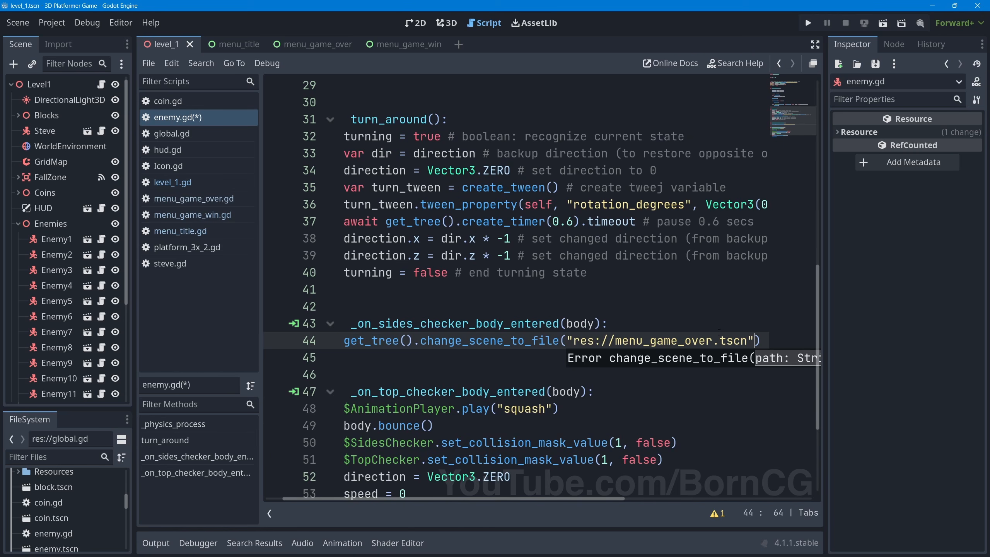
pyautogui.hotkey('ctrl', 's')
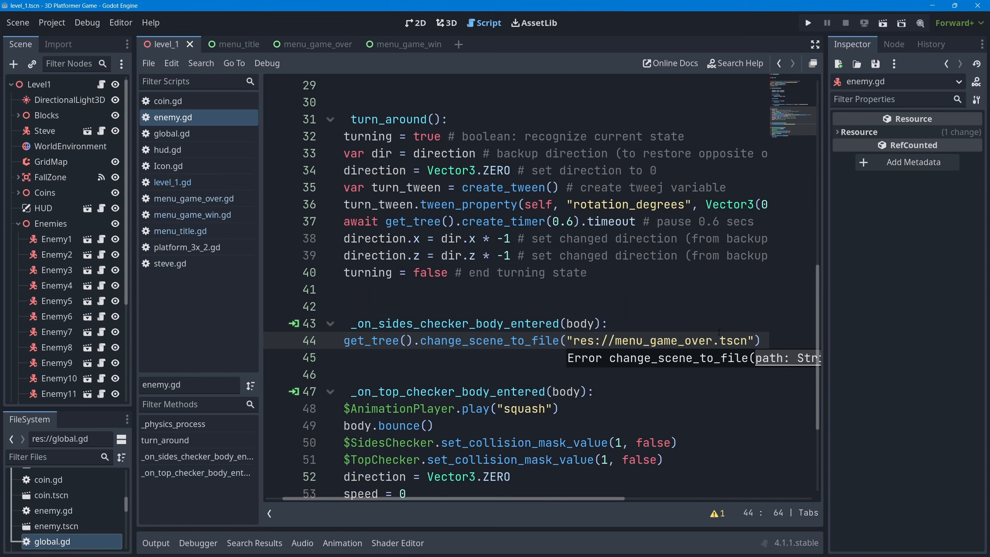
# Return to the 3D view of level_1, collapse the Enemies node, and open the script attached to Steve
pyautogui.click(452, 24)
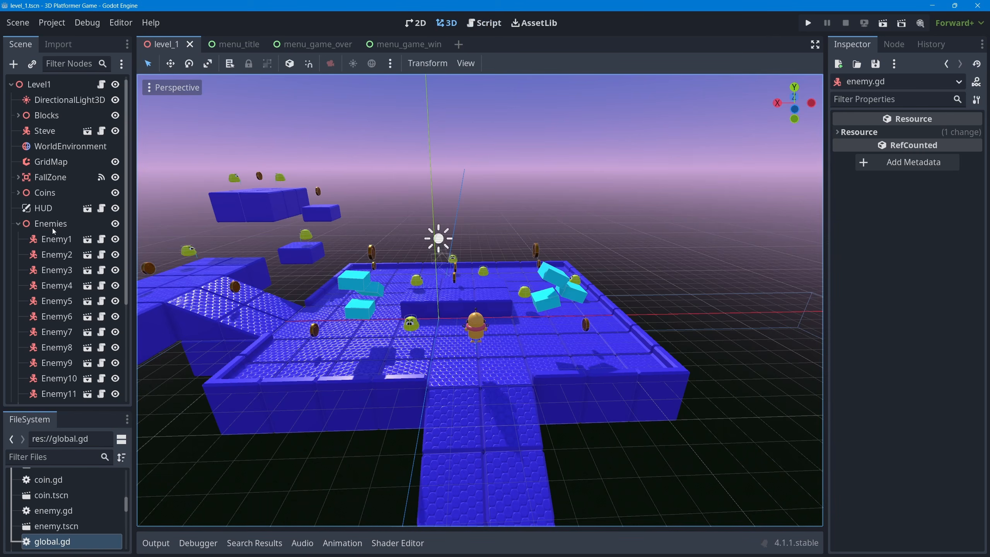
pyautogui.click(18, 224)
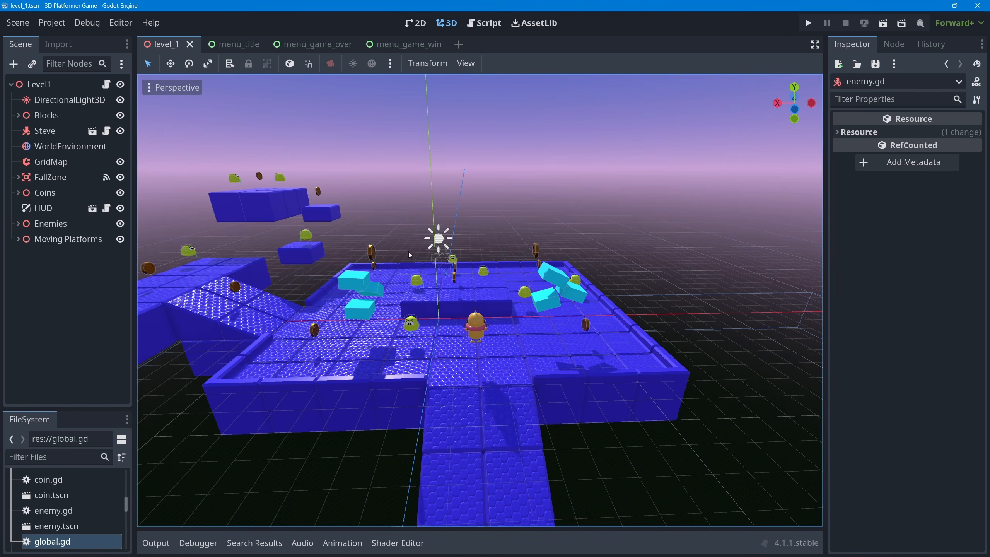
pyautogui.scroll(-6, 705, 320)
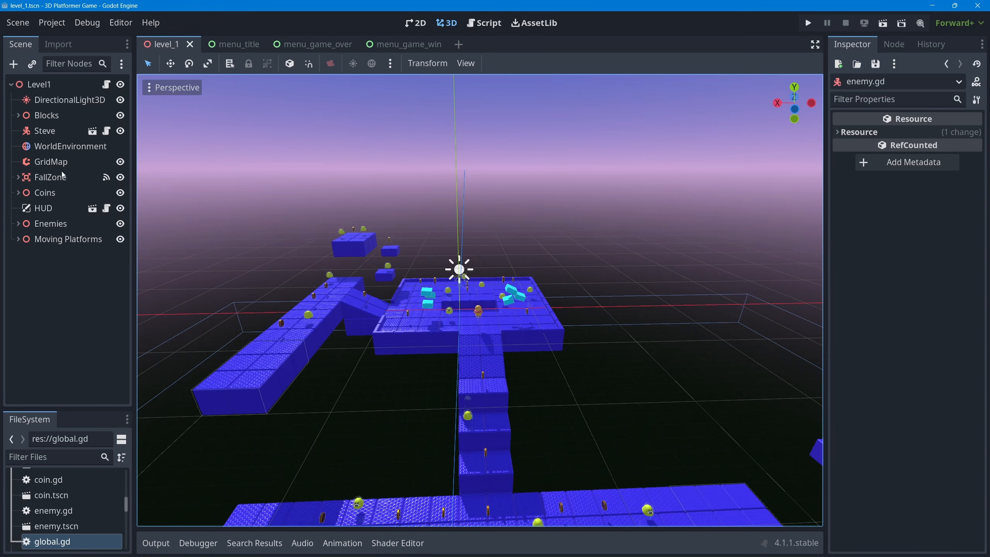
pyautogui.click(106, 131)
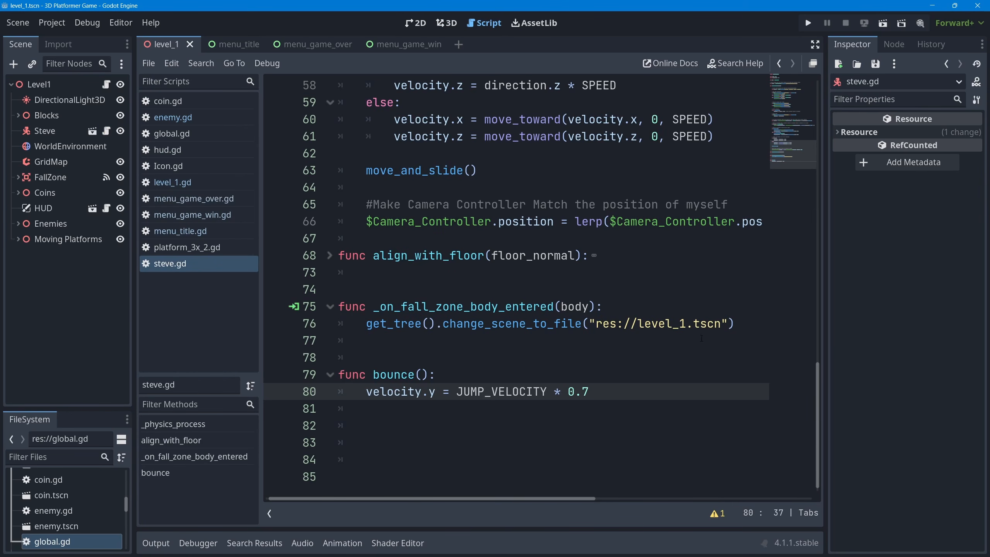
# Change the scene path in steve.gd's _on_fall_zone_body_entered function to "res://menu_game_over.tscn" and save the script
pyautogui.moveTo(728, 324); pyautogui.dragTo(589, 324)
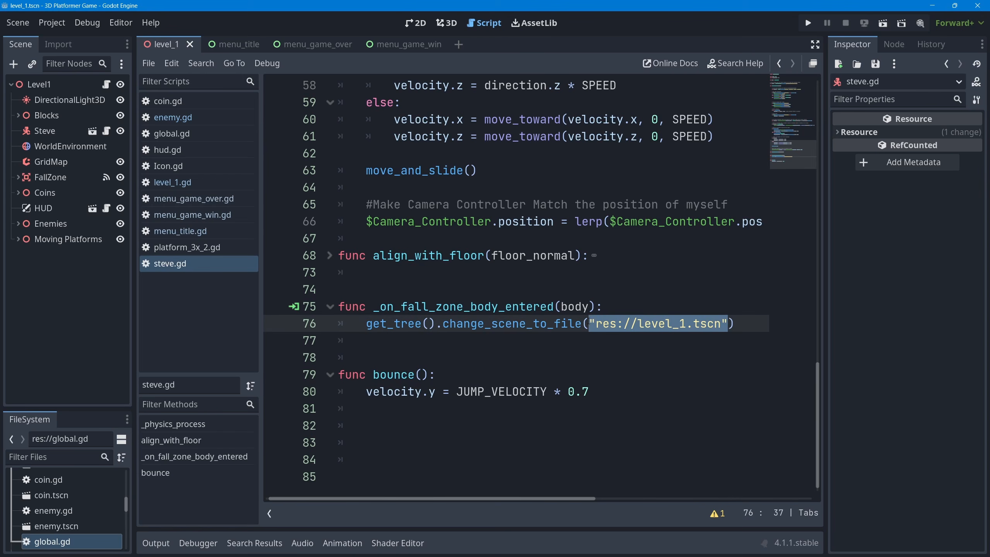
pyautogui.press('BackSpace')
pyautogui.write('"')
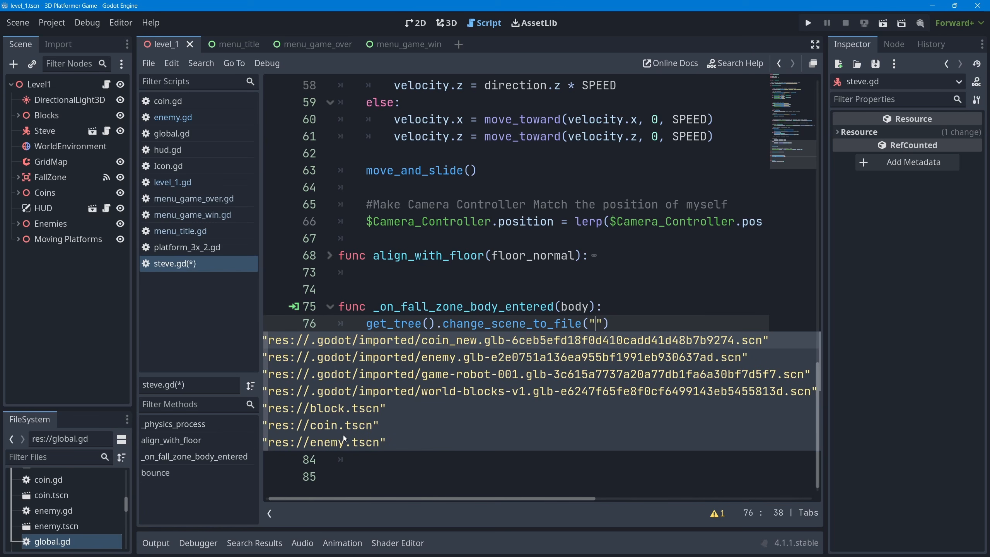
pyautogui.press('Down')
pyautogui.press('Down')
pyautogui.press('Down')
pyautogui.press('Down')
pyautogui.press('Down')
pyautogui.press('Down')
pyautogui.press('Down')
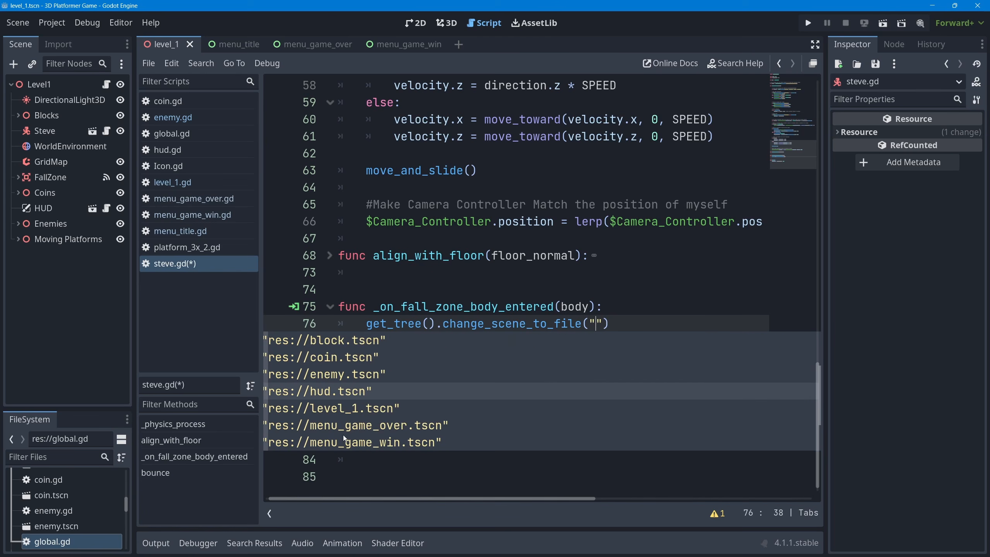
pyautogui.press('Down')
pyautogui.press('Down')
pyautogui.press('Return')
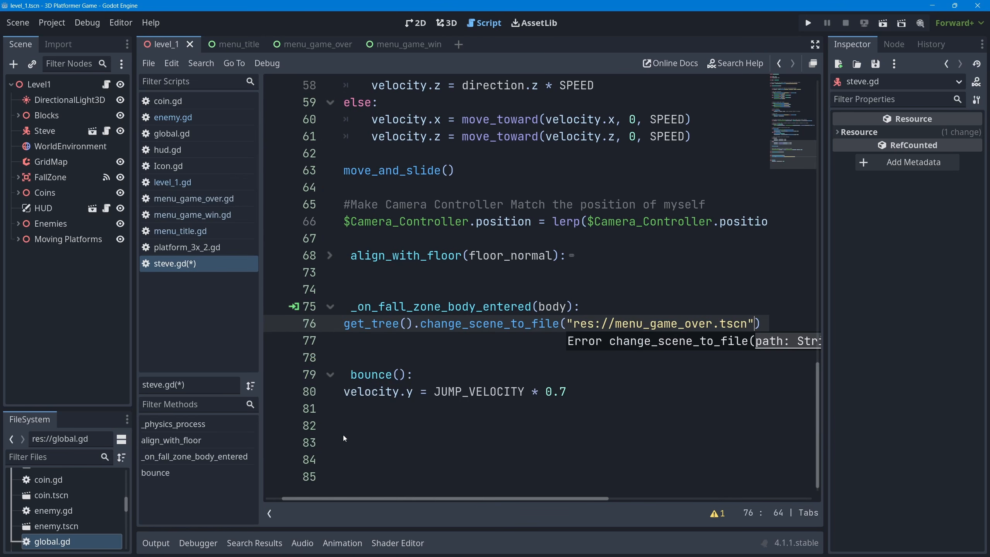
pyautogui.click(426, 363)
pyautogui.hotkey('ctrl', 's')
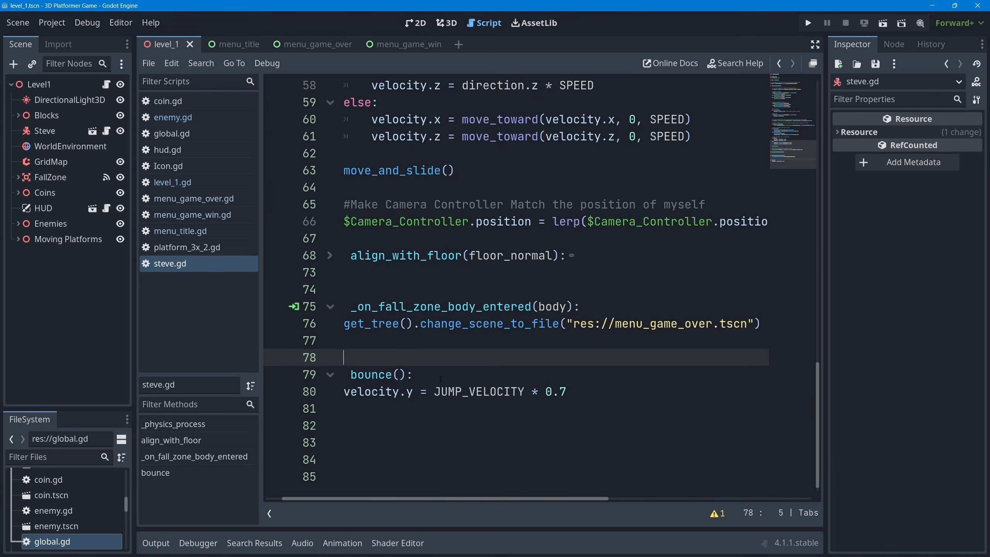
# Run the project, play the level to game over twice, return through MAIN MENU each time, and close the game
pyautogui.click(808, 23)
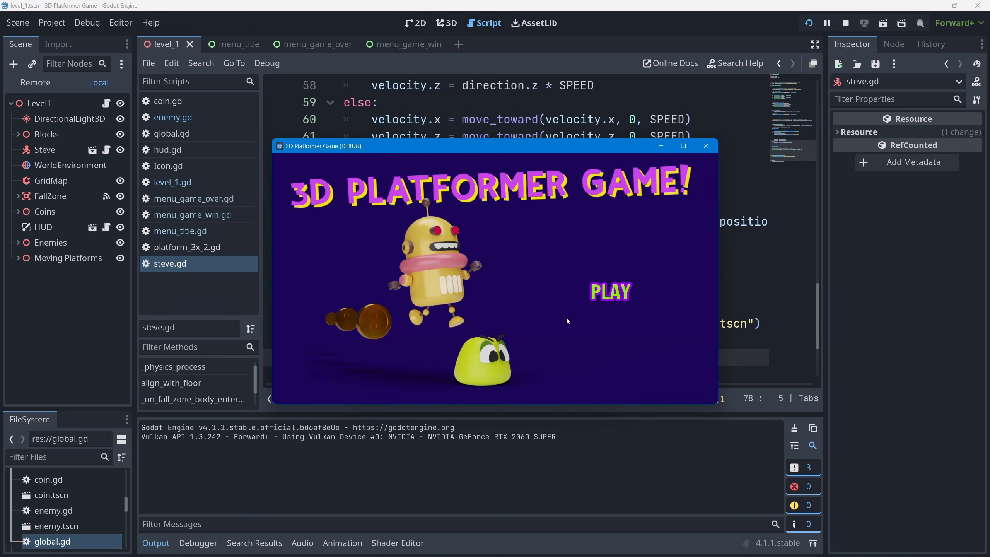
pyautogui.click(620, 293)
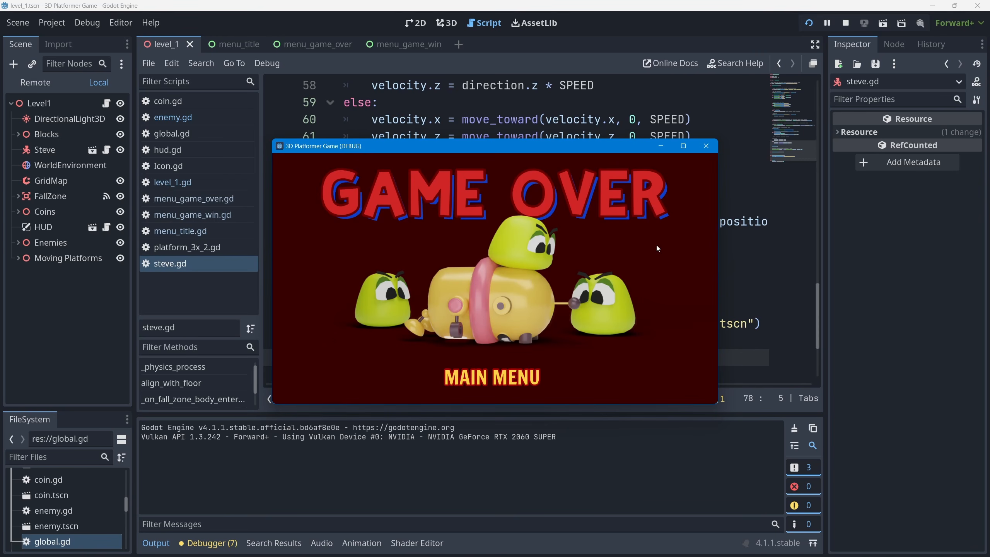
pyautogui.click(452, 382)
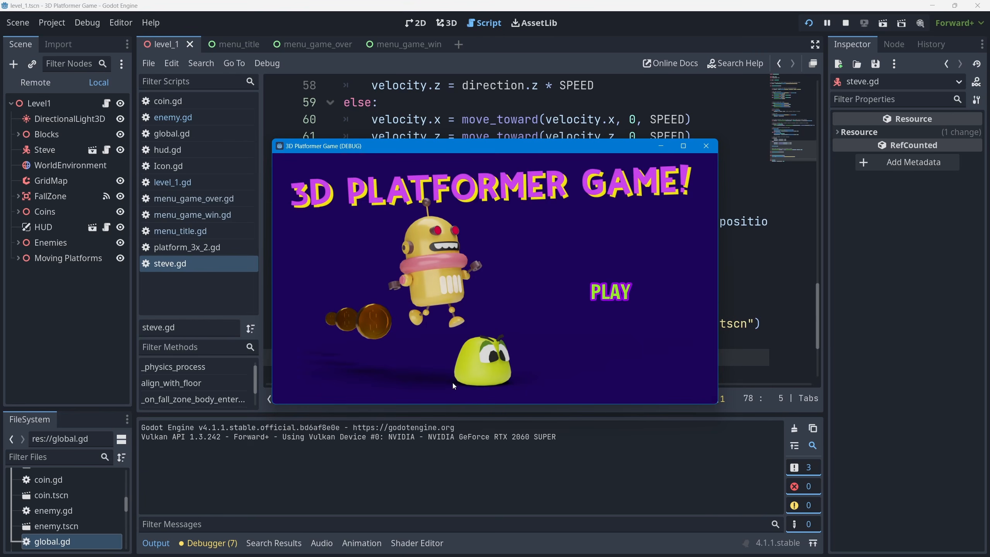
pyautogui.click(626, 296)
pyautogui.press('d')
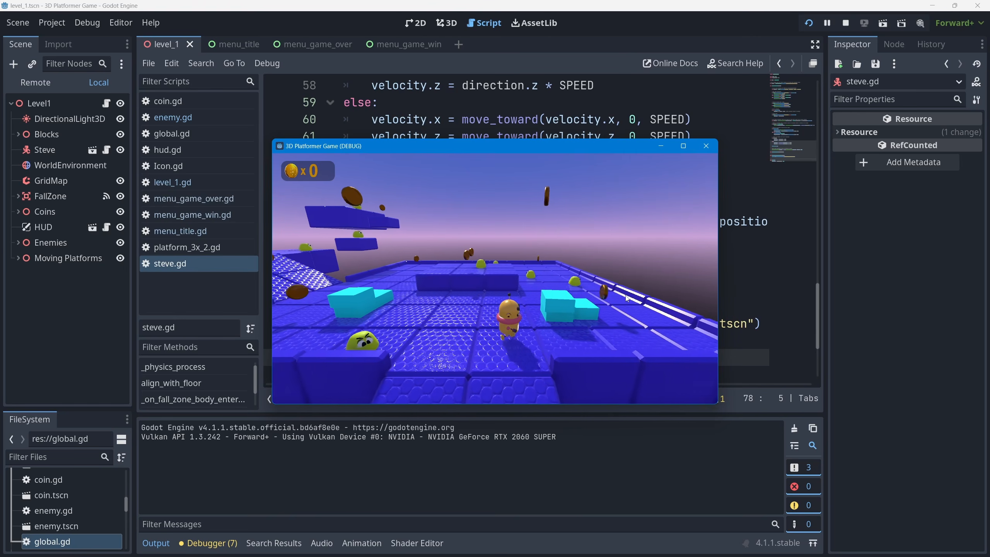
pyautogui.press('space')
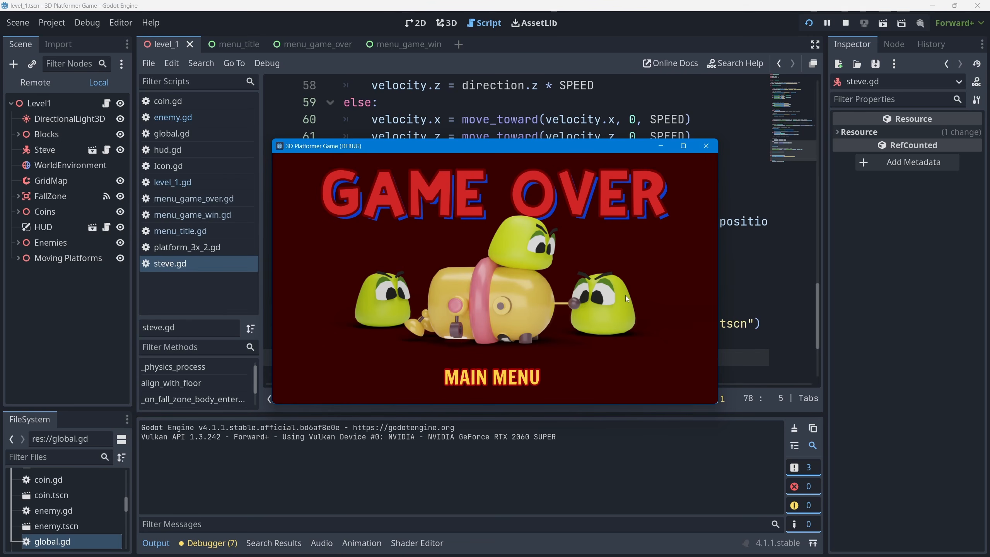
pyautogui.click(491, 375)
pyautogui.click(707, 146)
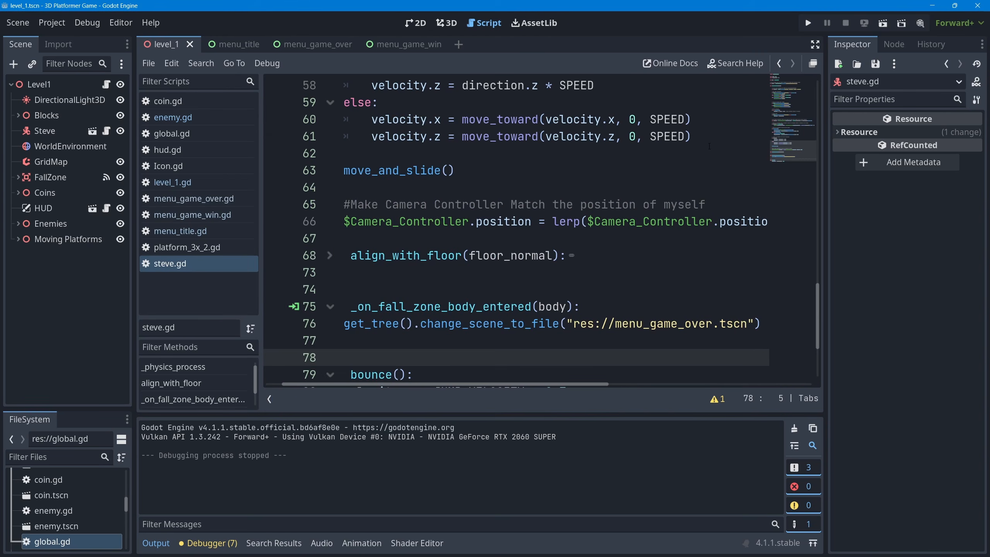
# Return to the 3D view, enlarge the project file list, and open the global.gd script from it
pyautogui.click(447, 23)
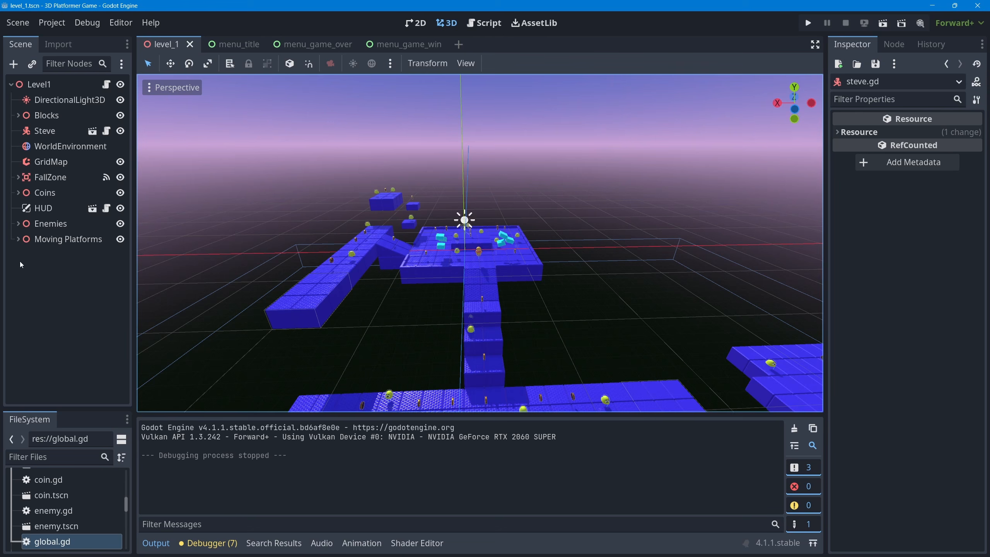
pyautogui.moveTo(58, 407); pyautogui.dragTo(58, 246)
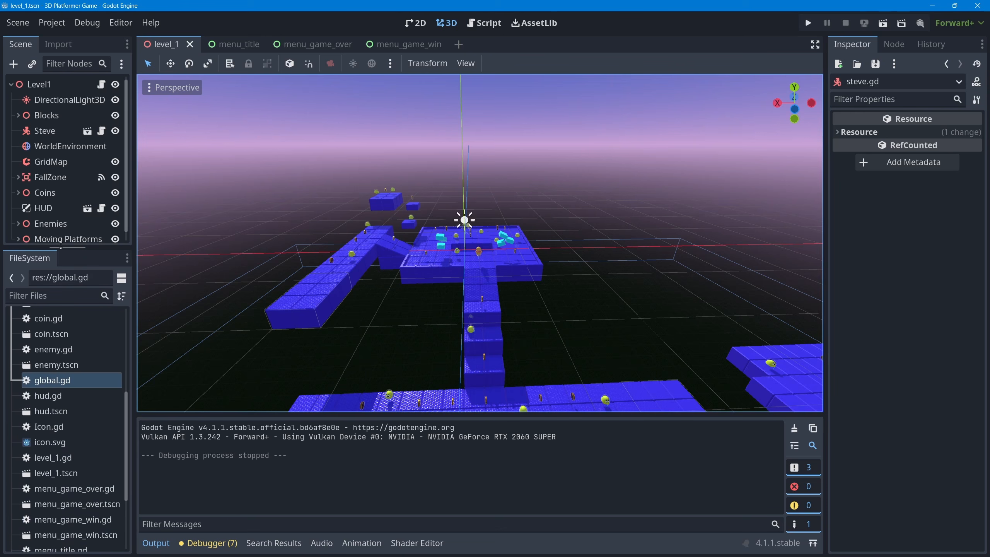
pyautogui.scroll(-5, 63, 443)
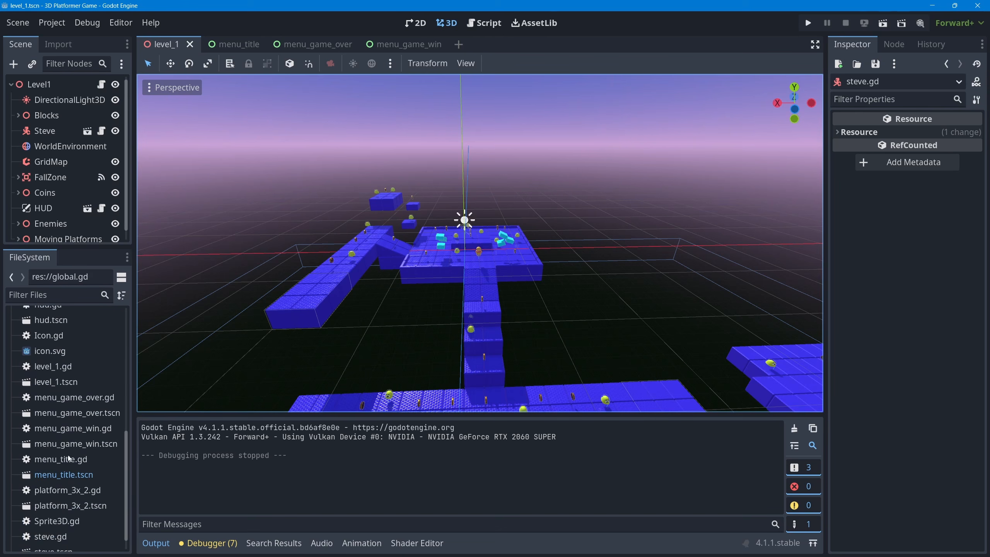
pyautogui.scroll(3, 64, 405)
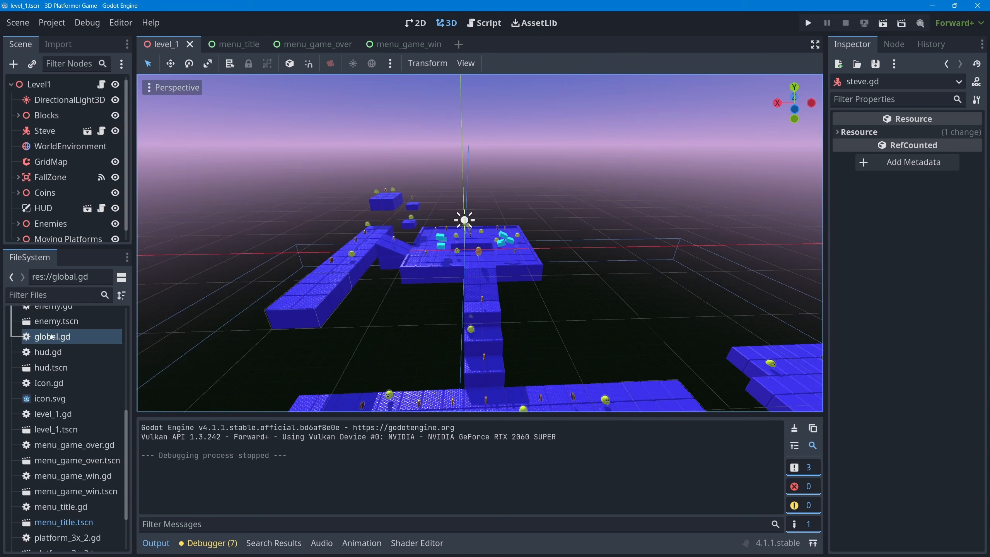
pyautogui.scroll(3, 62, 380)
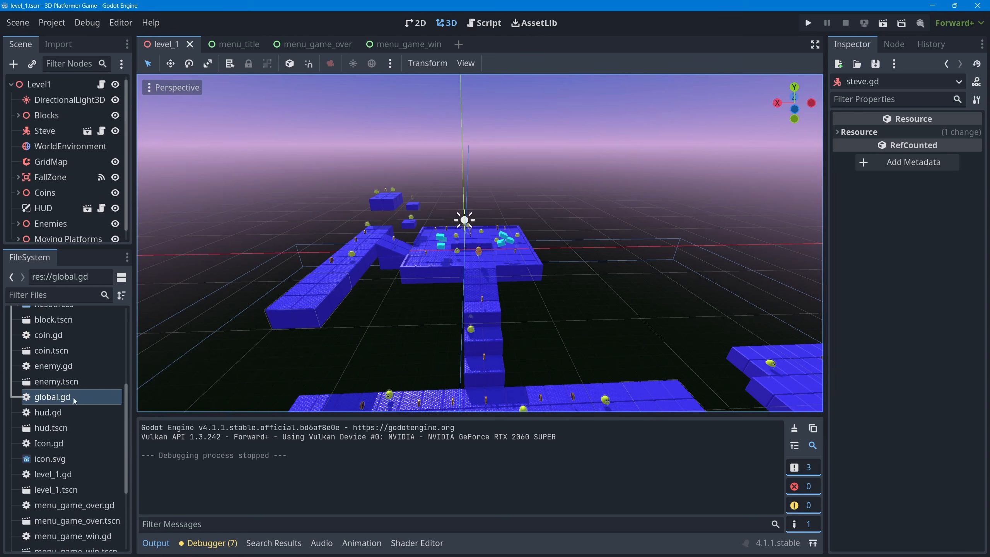
pyautogui.doubleClick(38, 397)
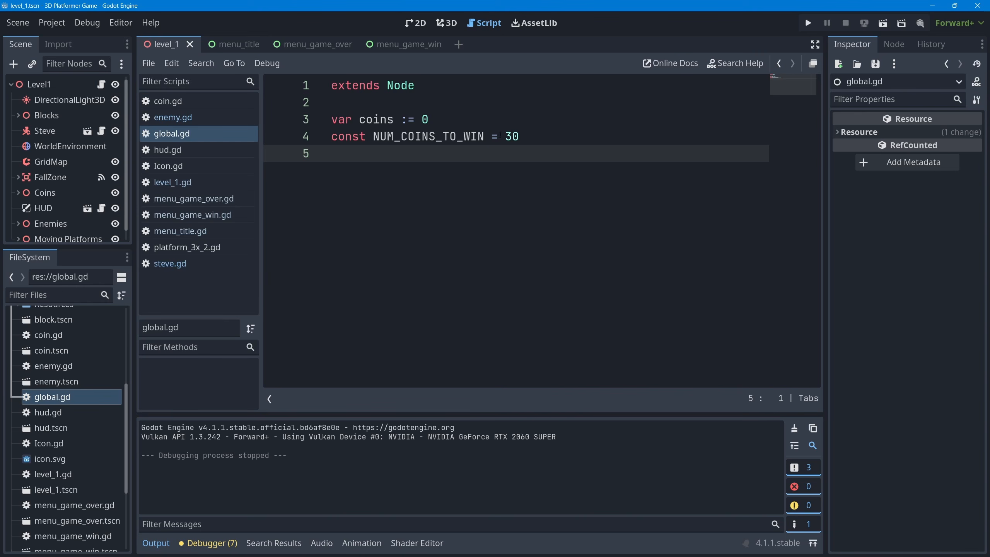
# Set NUM_COINS_TO_WIN to 2 in global.gd, keep 30 as a trailing comment, and save the script
pyautogui.click(506, 136)
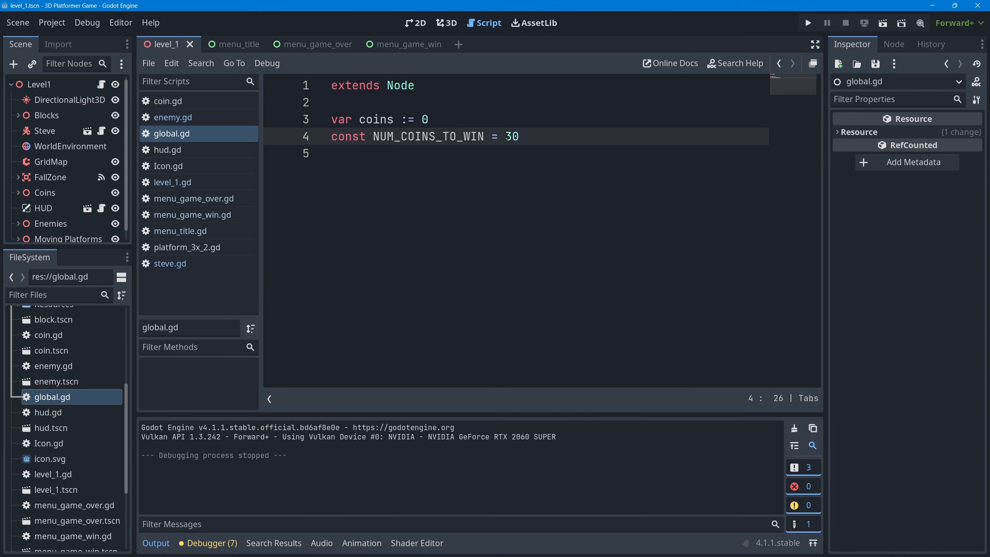
pyautogui.write('#')
pyautogui.press('Left')
pyautogui.write('2')
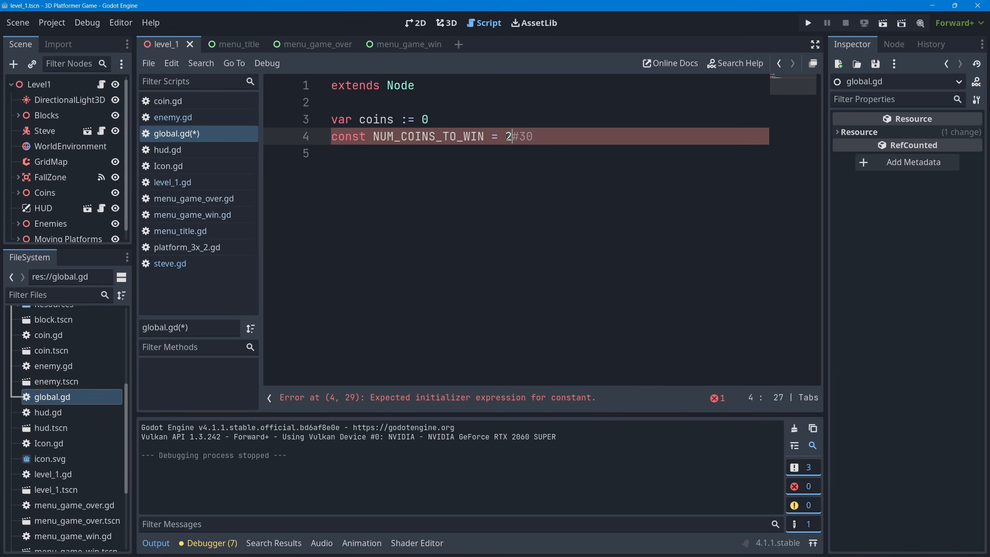
pyautogui.click(499, 180)
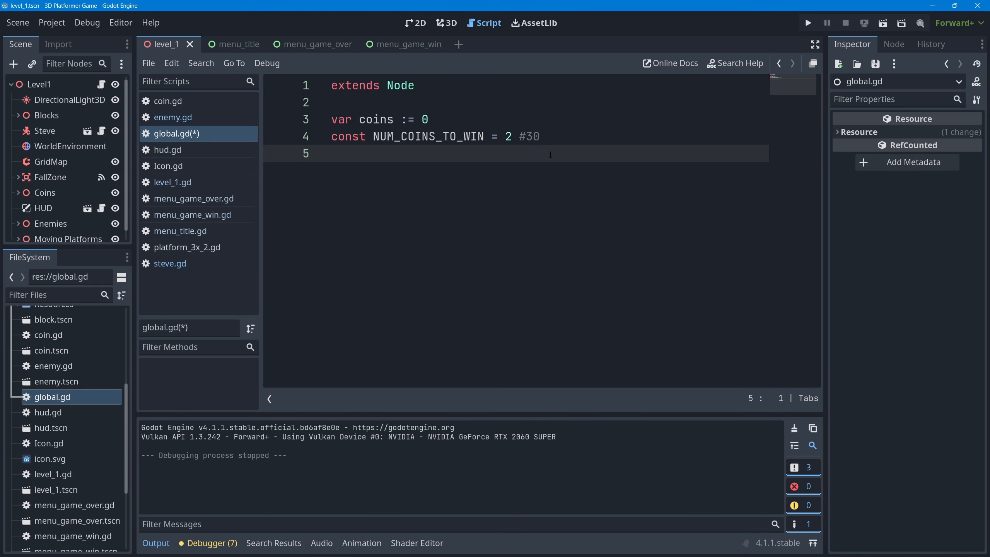
pyautogui.hotkey('ctrl', 's')
# Enlarge the scene tree, expand the Coins node, and open the script attached to Coin1
pyautogui.moveTo(79, 247); pyautogui.dragTo(68, 374)
pyautogui.click(18, 193)
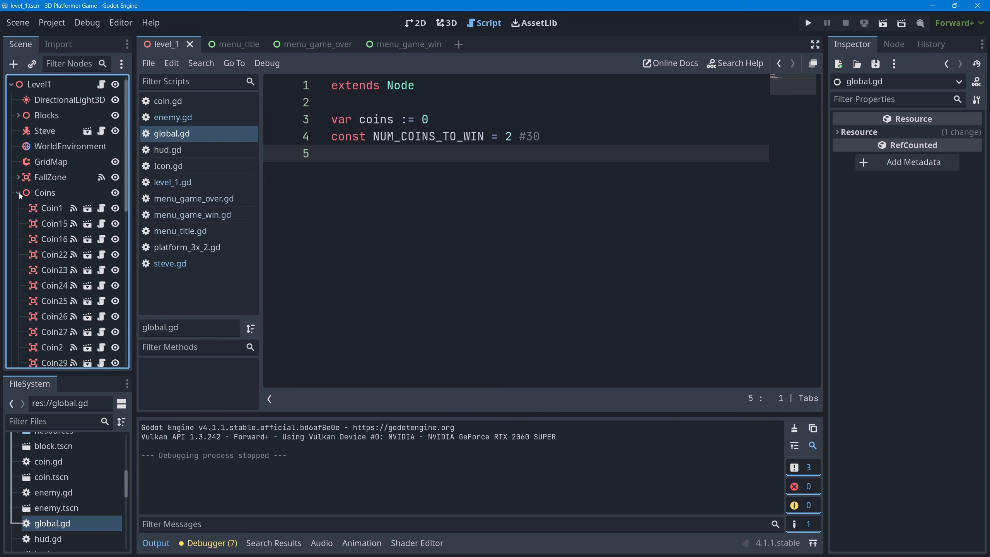
pyautogui.click(101, 207)
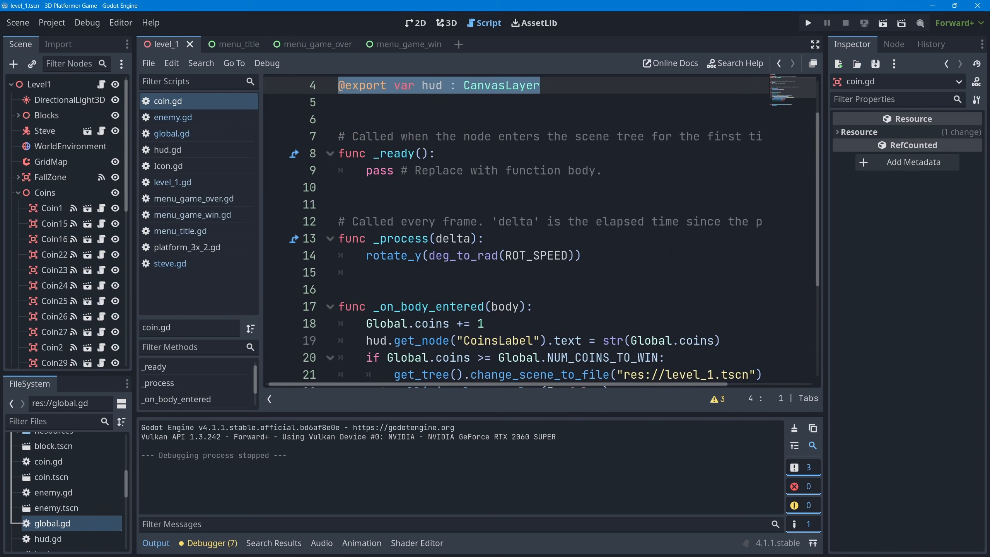
pyautogui.scroll(-3, 666, 251)
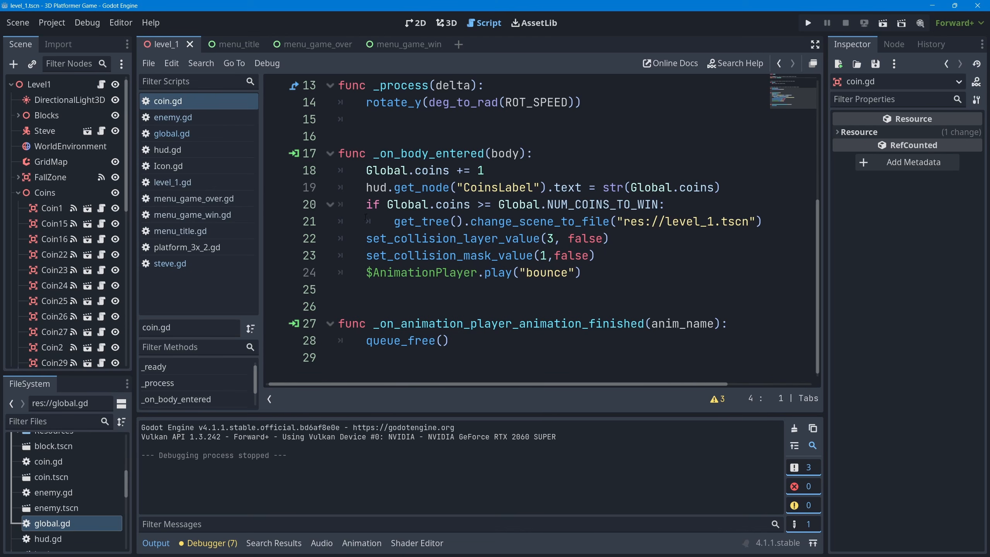
# Change the scene path in coin.gd's _on_body_entered function to "res://menu_game_win.tscn" and save the script
pyautogui.moveTo(366, 205); pyautogui.dragTo(607, 225)
pyautogui.click(686, 244)
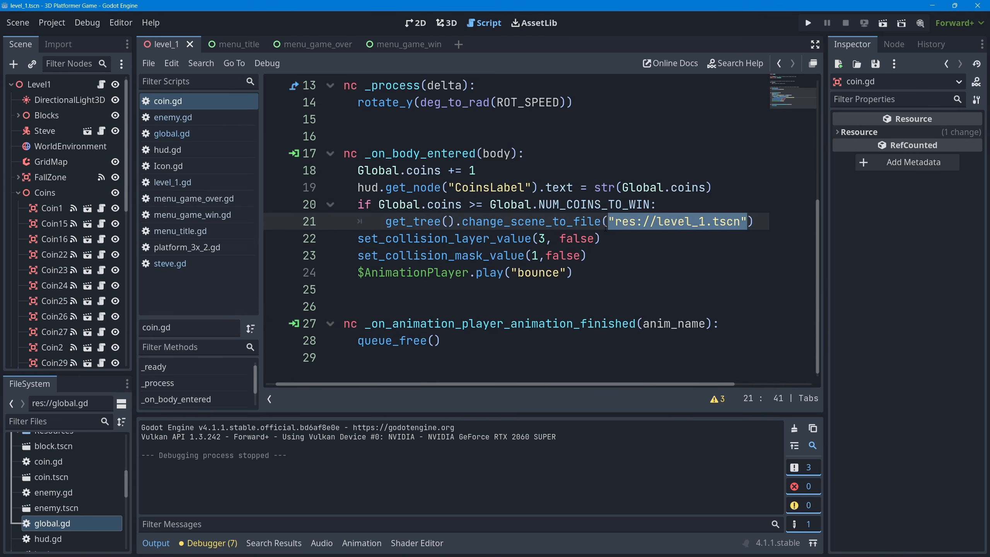
pyautogui.press('BackSpace')
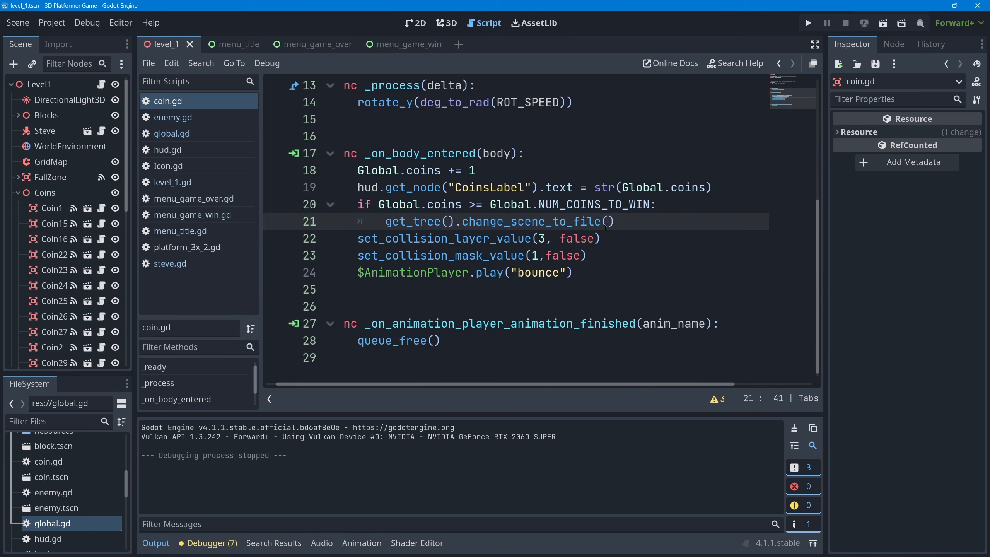
pyautogui.write('"')
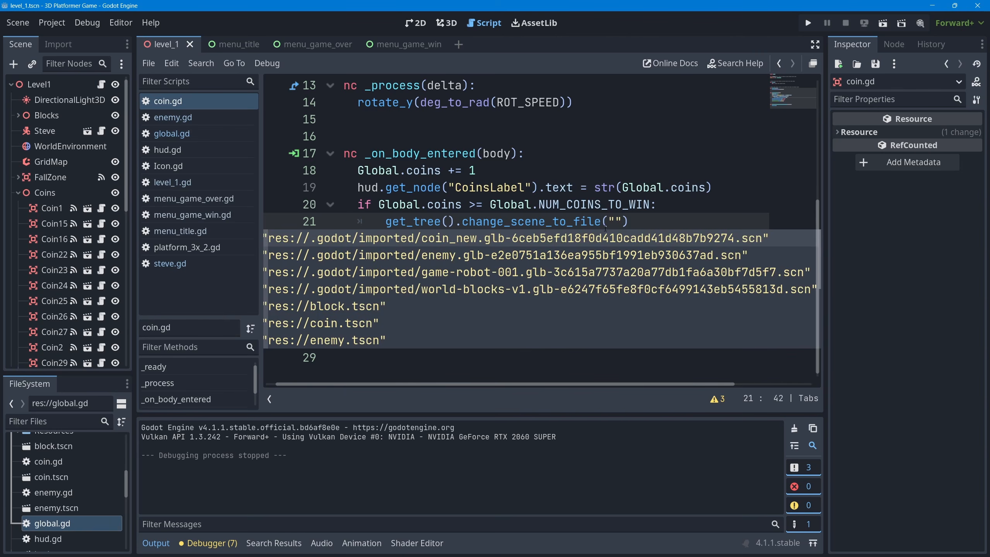
pyautogui.press('Down')
pyautogui.press('Down')
pyautogui.press('Down')
pyautogui.press('Down')
pyautogui.press('Down')
pyautogui.press('Down')
pyautogui.press('Down')
pyautogui.press('Down')
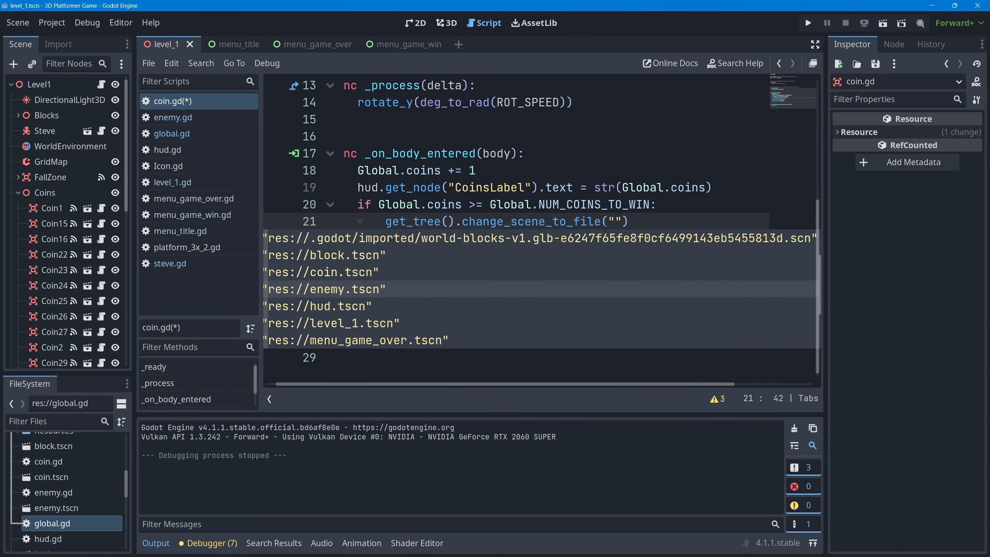
pyautogui.press('Down')
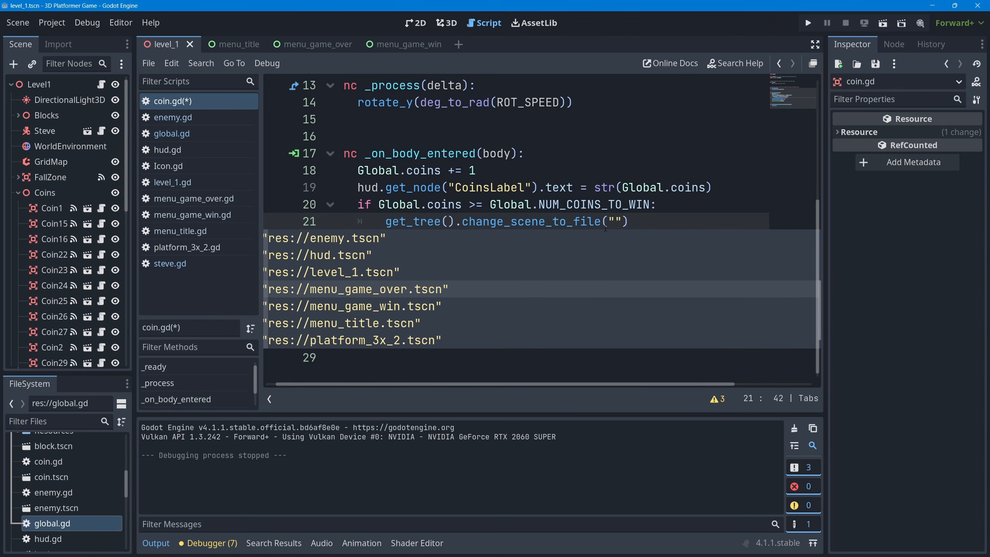
pyautogui.press('Down')
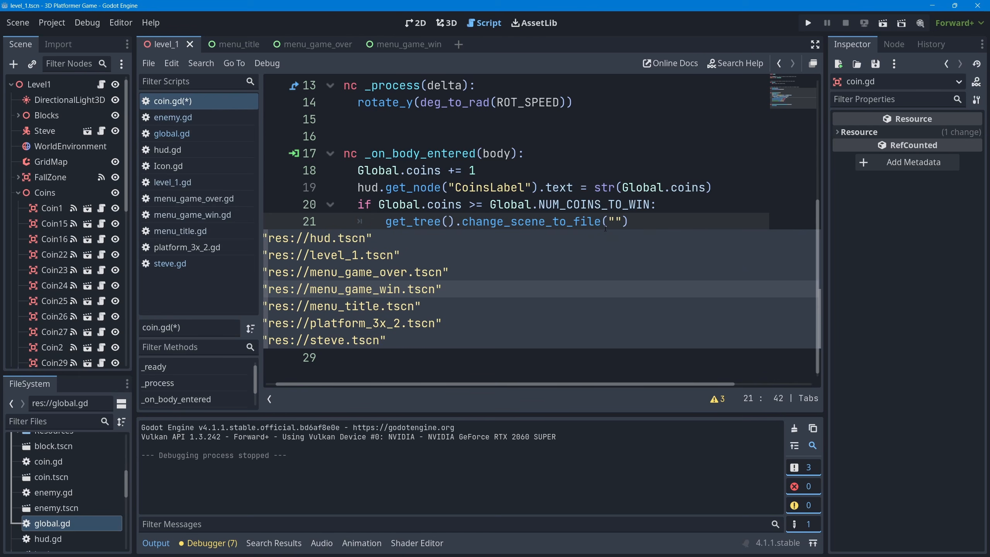
pyautogui.press('Return')
pyautogui.hotkey('ctrl', 's')
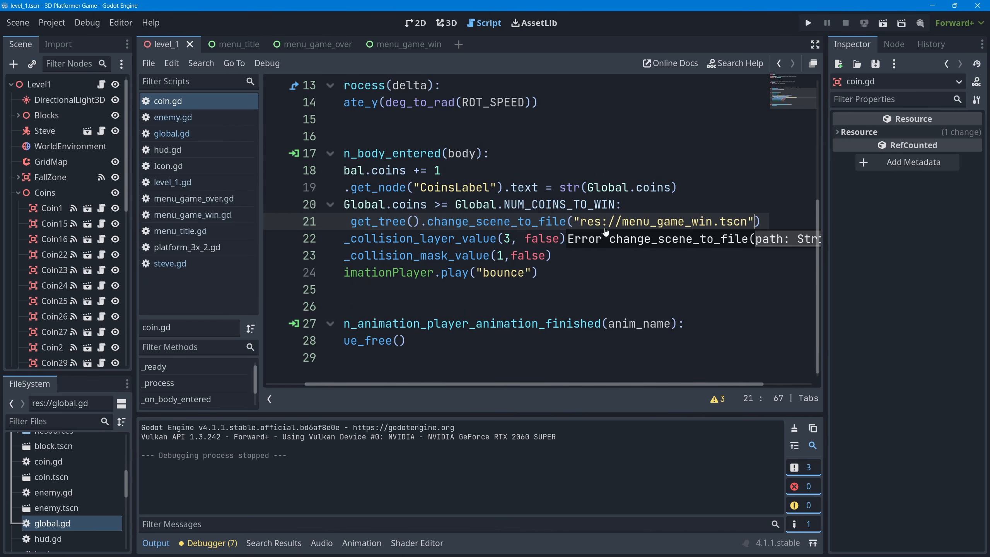
# Run the project, collect coins to win the level twice, return through MAIN MENU between the rounds, and close the game
pyautogui.click(809, 22)
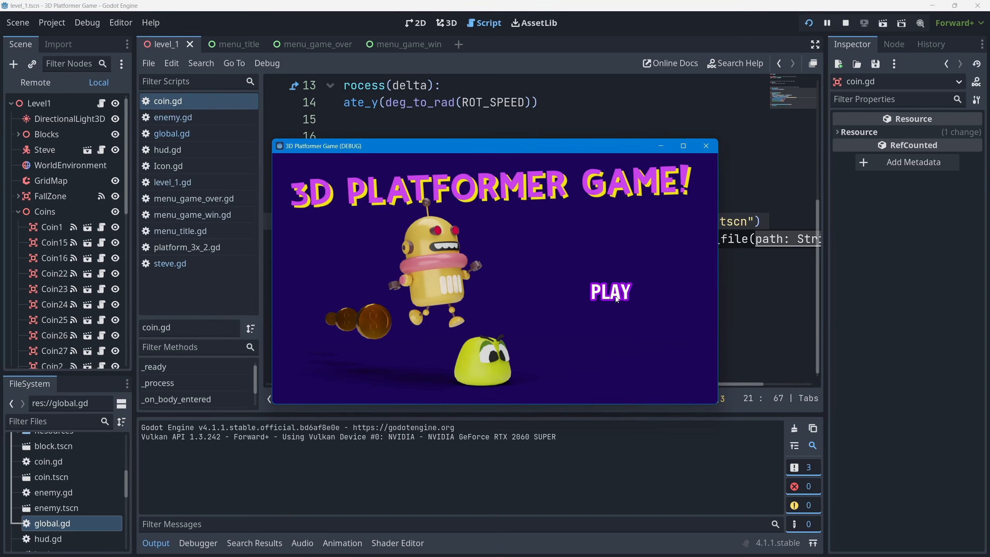
pyautogui.click(616, 299)
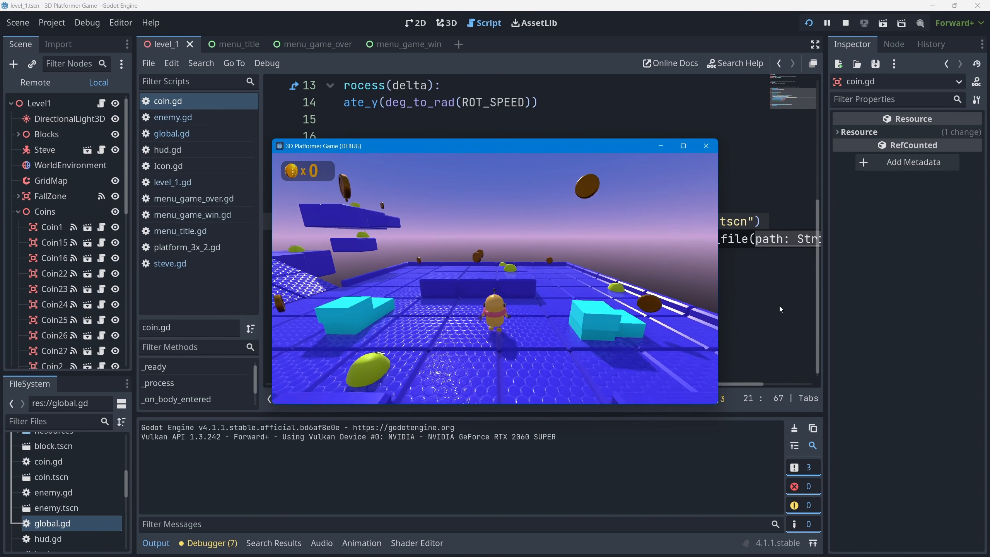
pyautogui.press('w')
pyautogui.press('a')
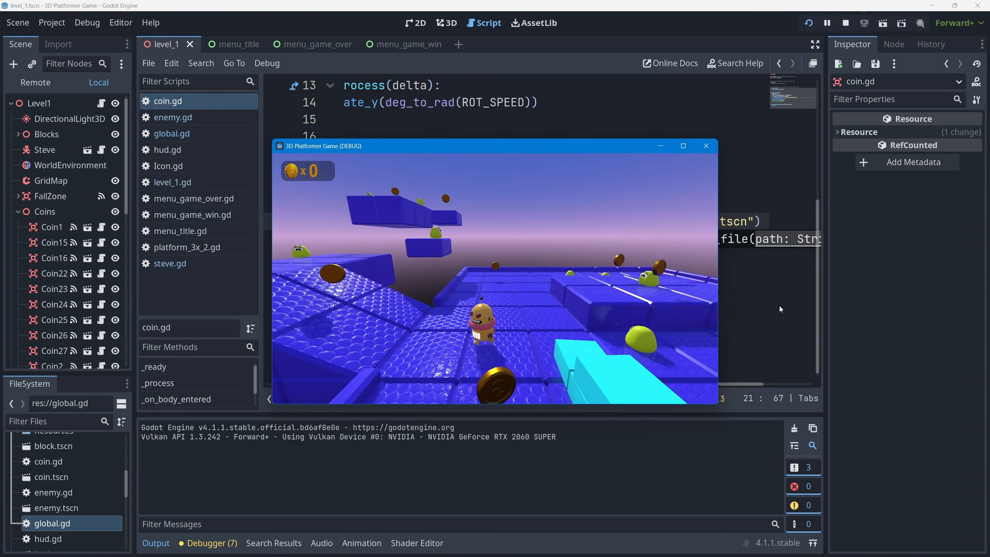
pyautogui.press('s')
pyautogui.press('w')
pyautogui.press('a')
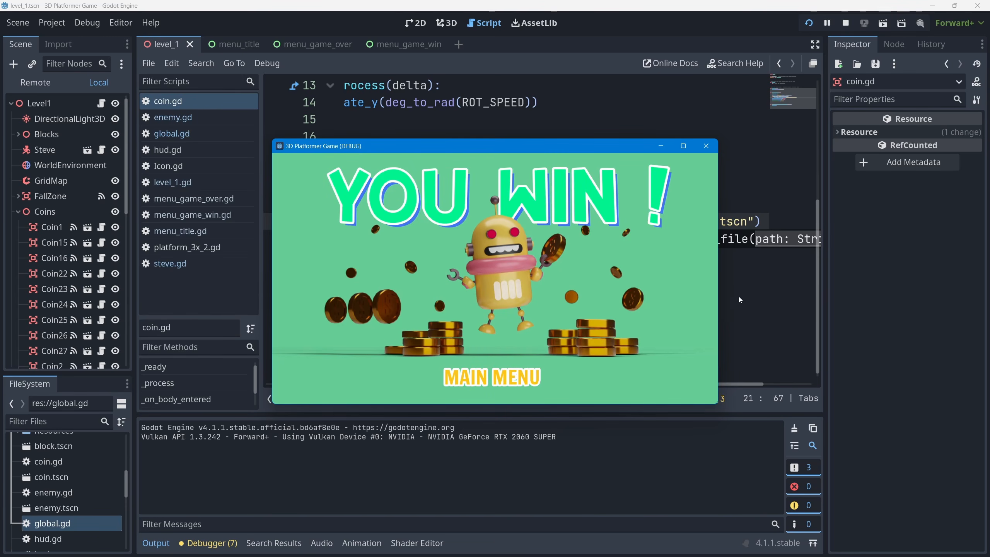
pyautogui.click(501, 375)
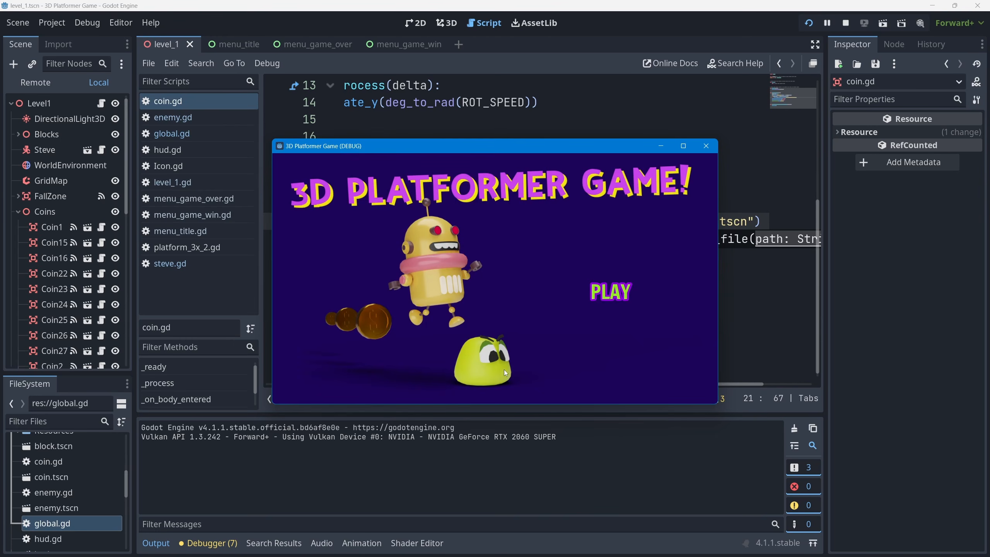
pyautogui.click(620, 295)
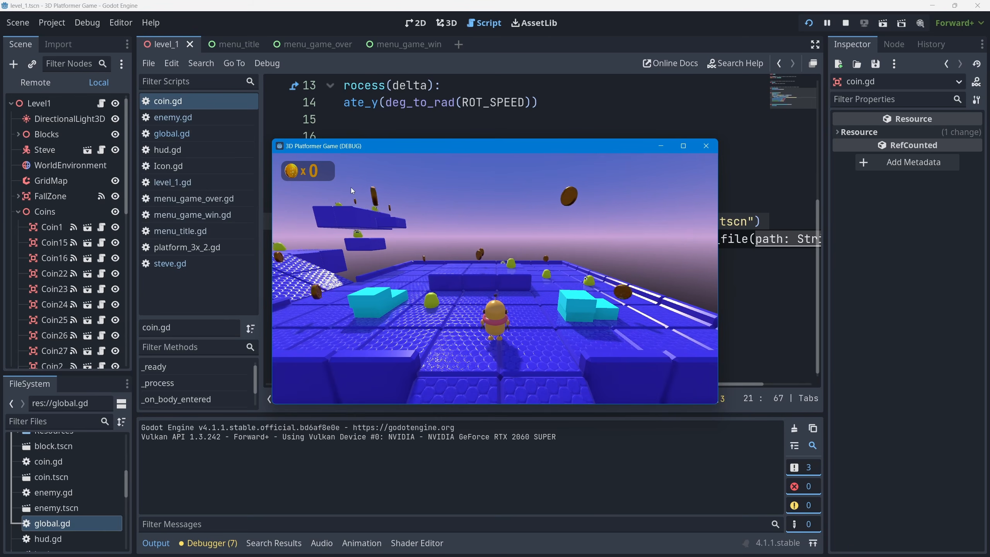
pyautogui.press('a')
pyautogui.press('w')
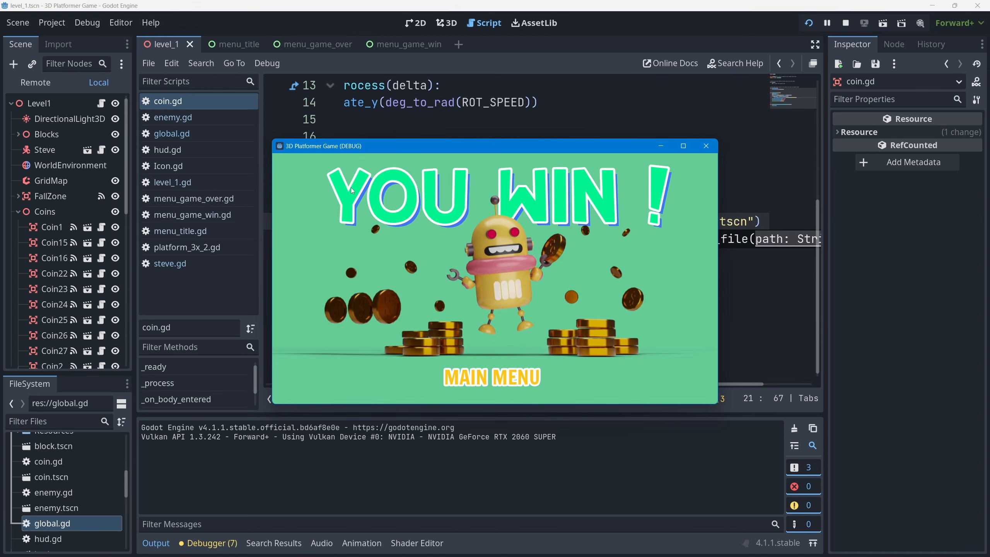
pyautogui.click(705, 146)
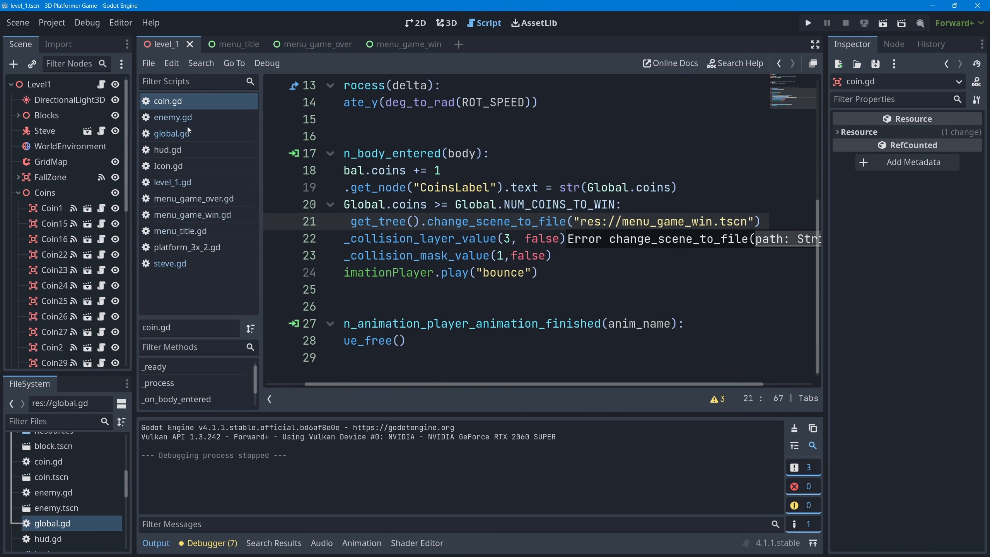
# Restore NUM_COINS_TO_WIN to 30 in global.gd by removing the test value and comment mark, and save the script
pyautogui.click(169, 134)
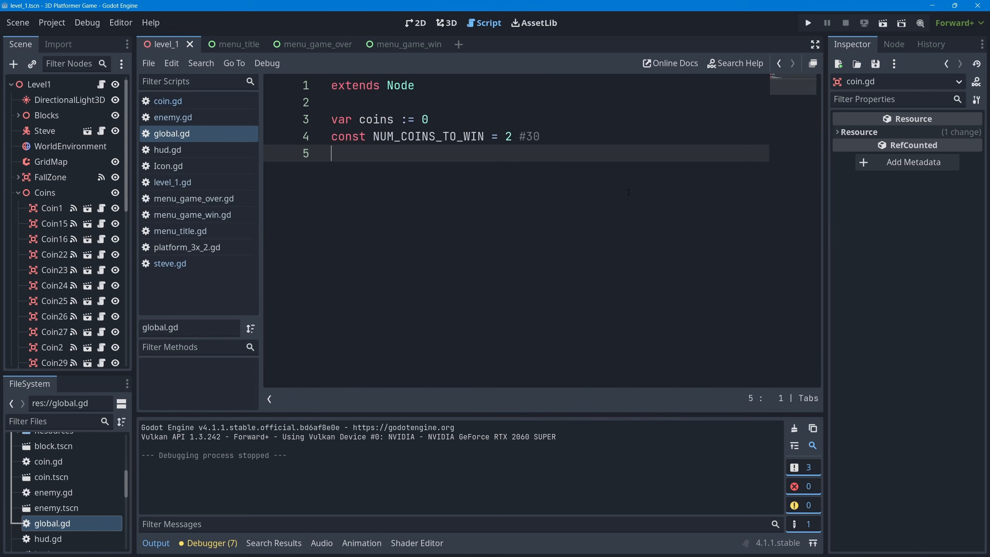
pyautogui.moveTo(504, 137); pyautogui.dragTo(528, 137)
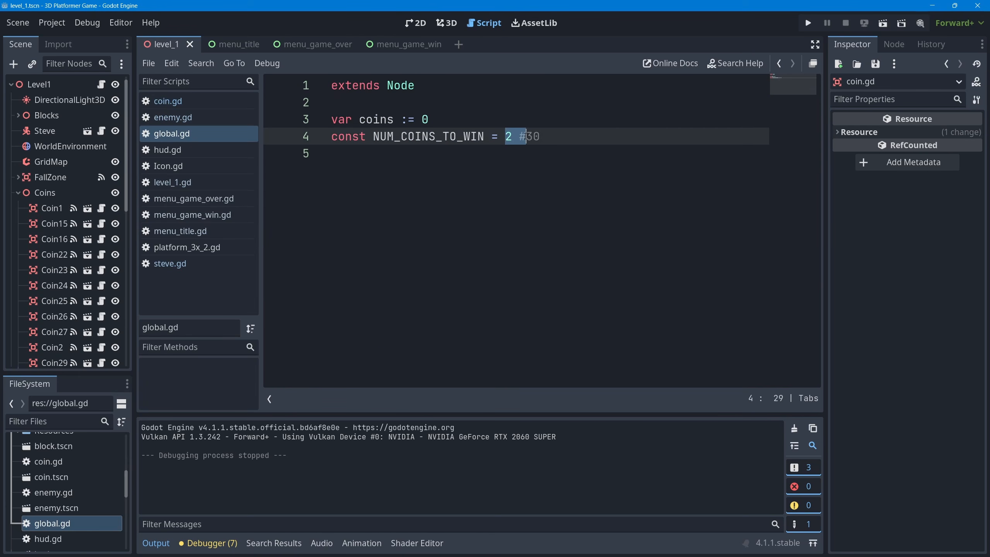
pyautogui.press('BackSpace')
pyautogui.hotkey('ctrl', 's')
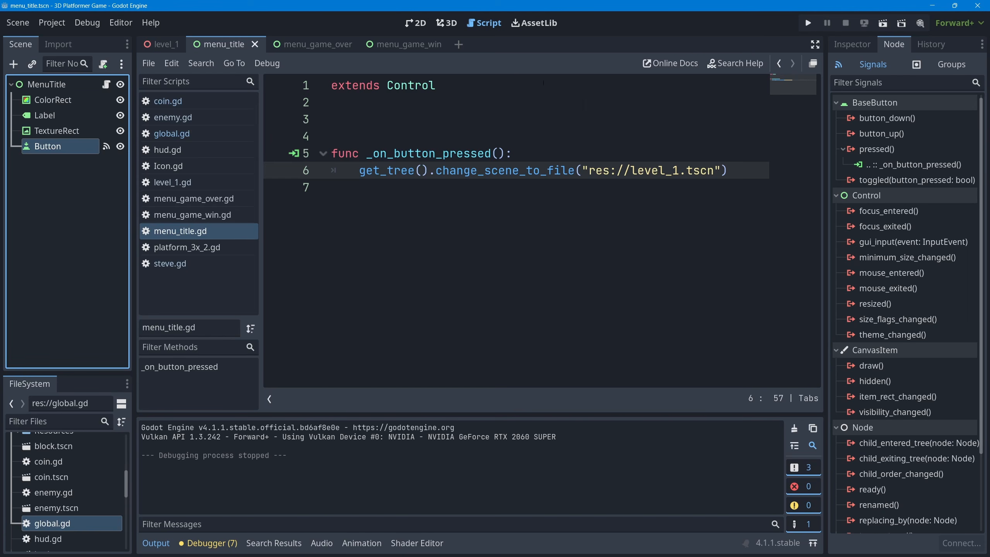
# Show the menu_title scene in the 2D view, and reopen the script attached to the MenuTitle node
pyautogui.click(415, 23)
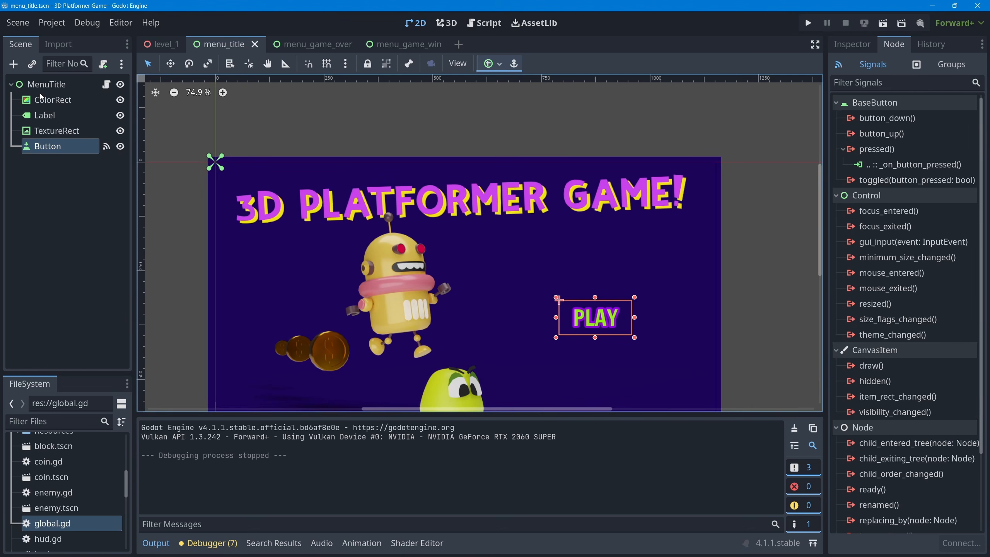
pyautogui.click(106, 85)
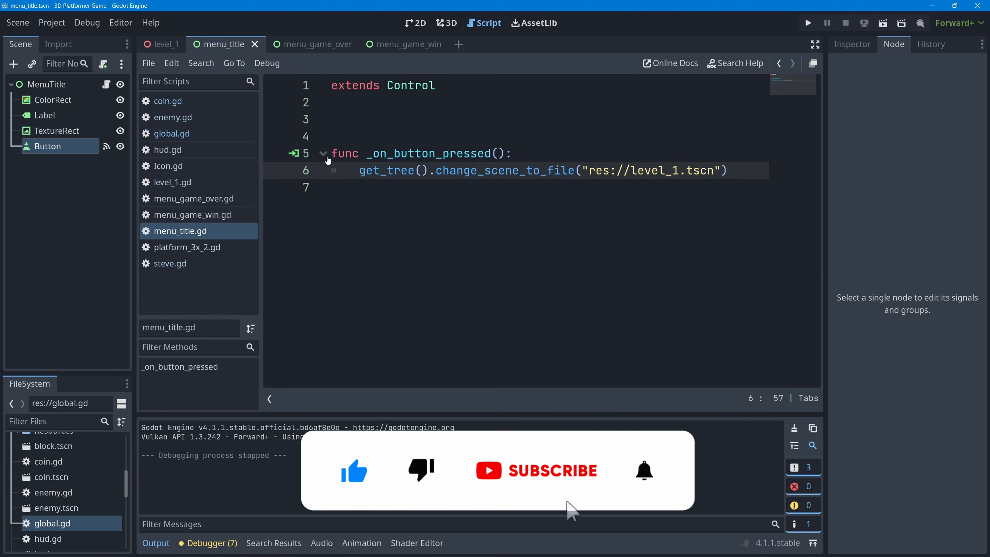